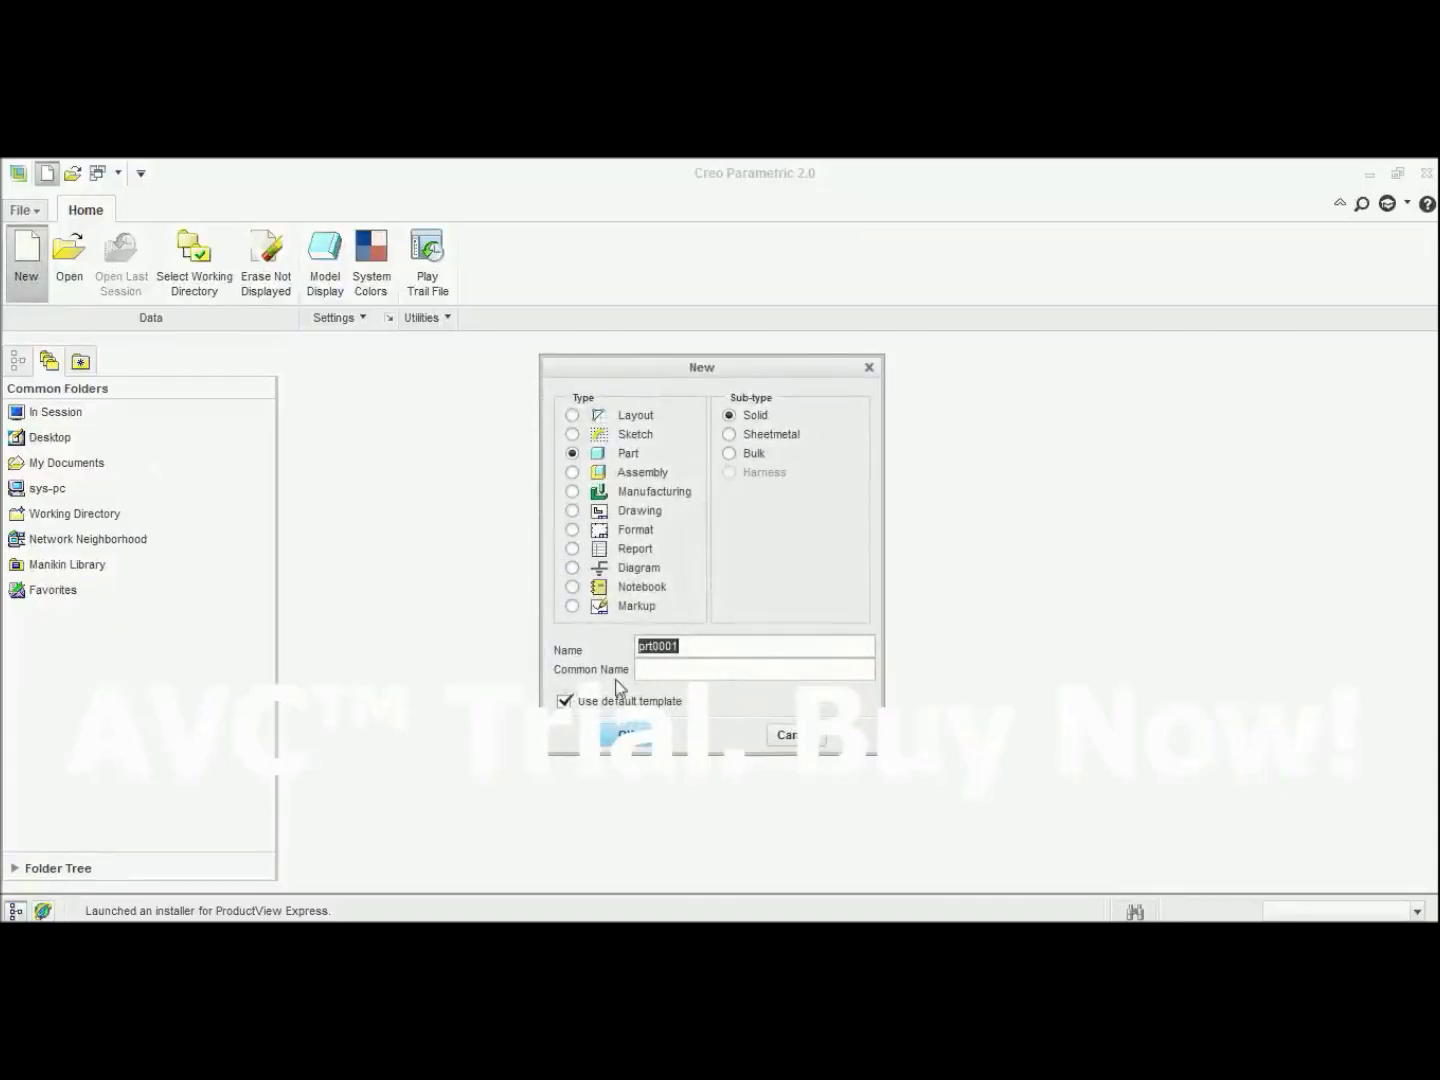
Name the new solid part mill1 and build it from the mmns_part_solid template.
click(629, 722)
key(BackSpace)
key(BackSpace)
key(BackSpace)
key(BackSpace)
key(BackSpace)
key(BackSpace)
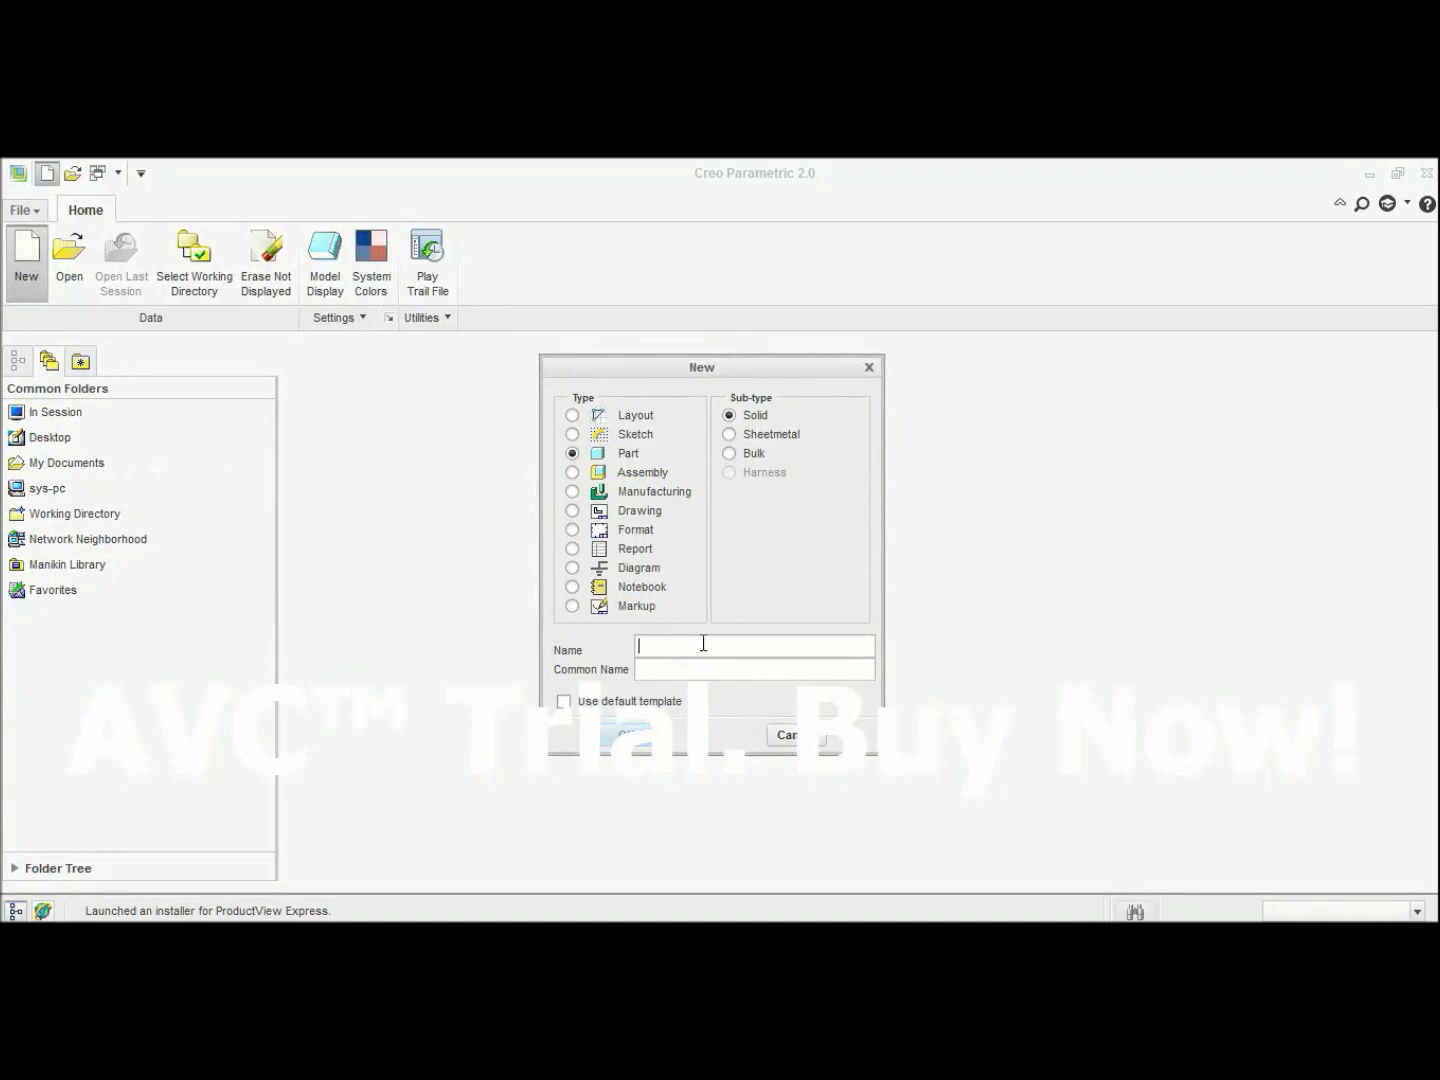
text(mill1)
click(634, 725)
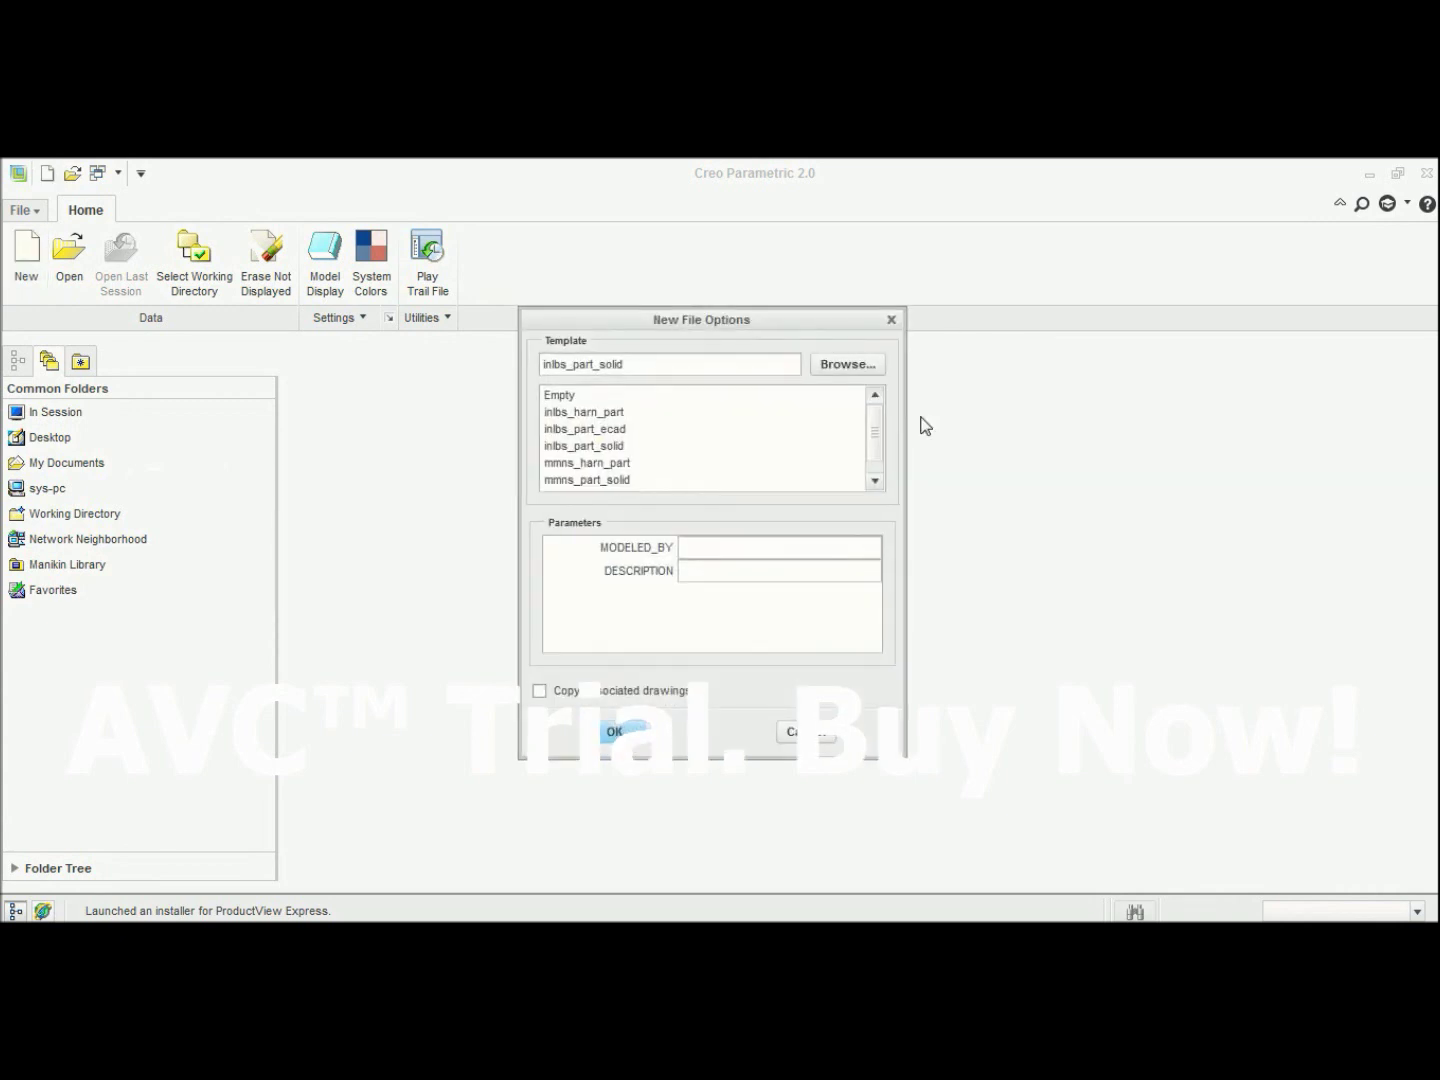
scroll(878, 432, down, 1)
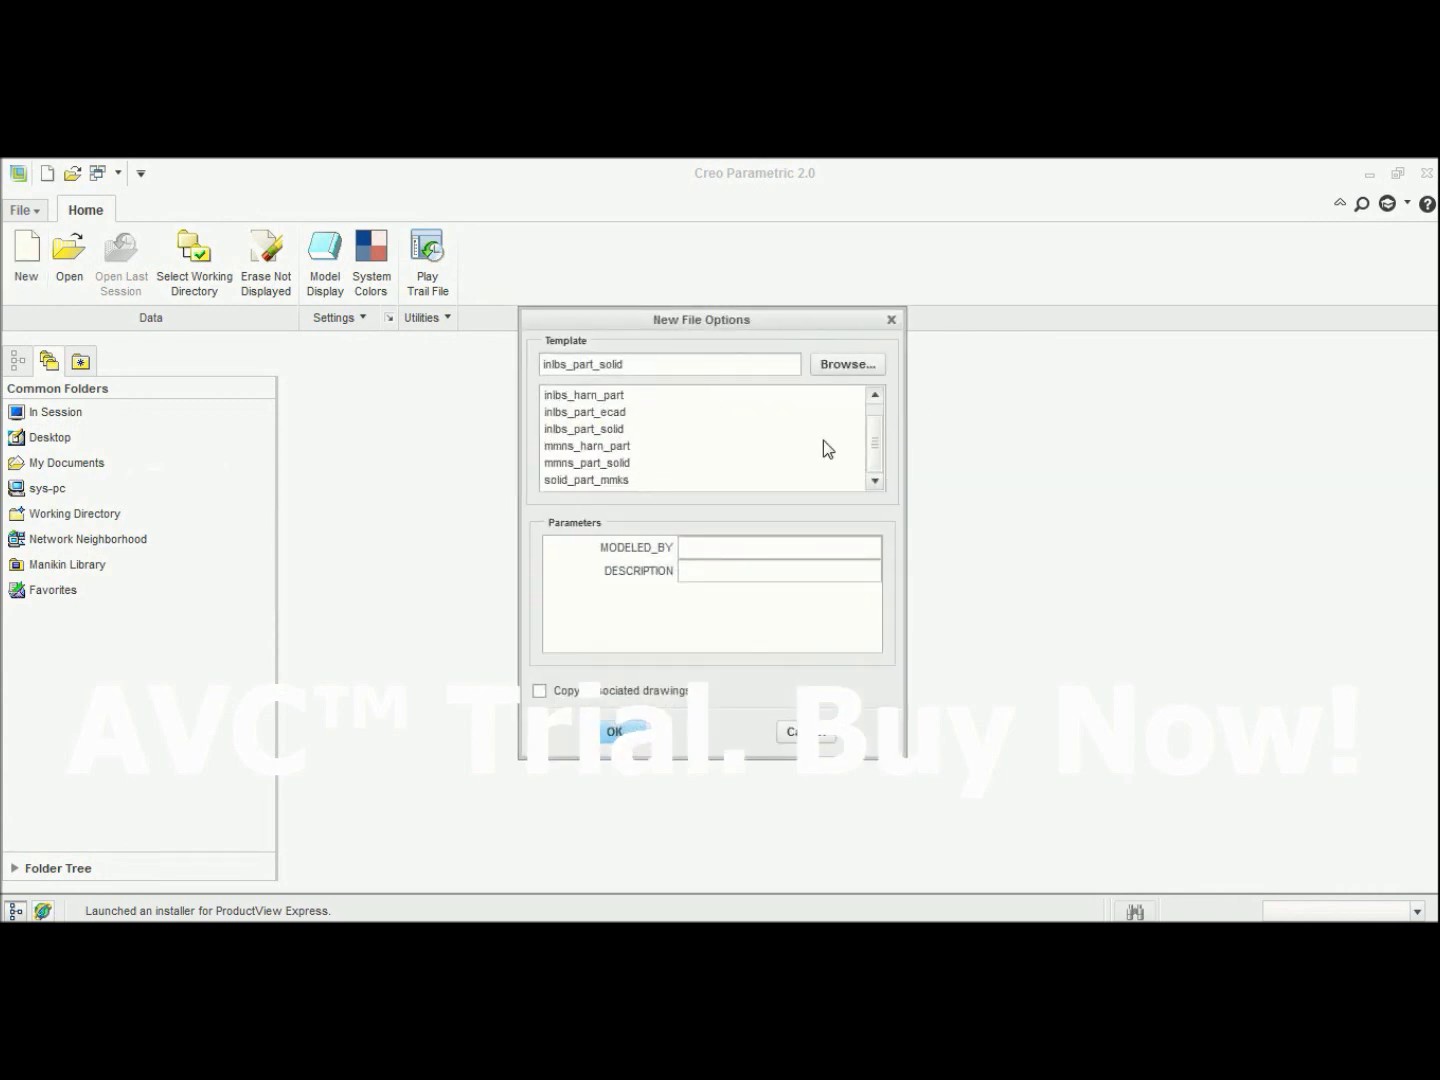
click(615, 466)
click(615, 732)
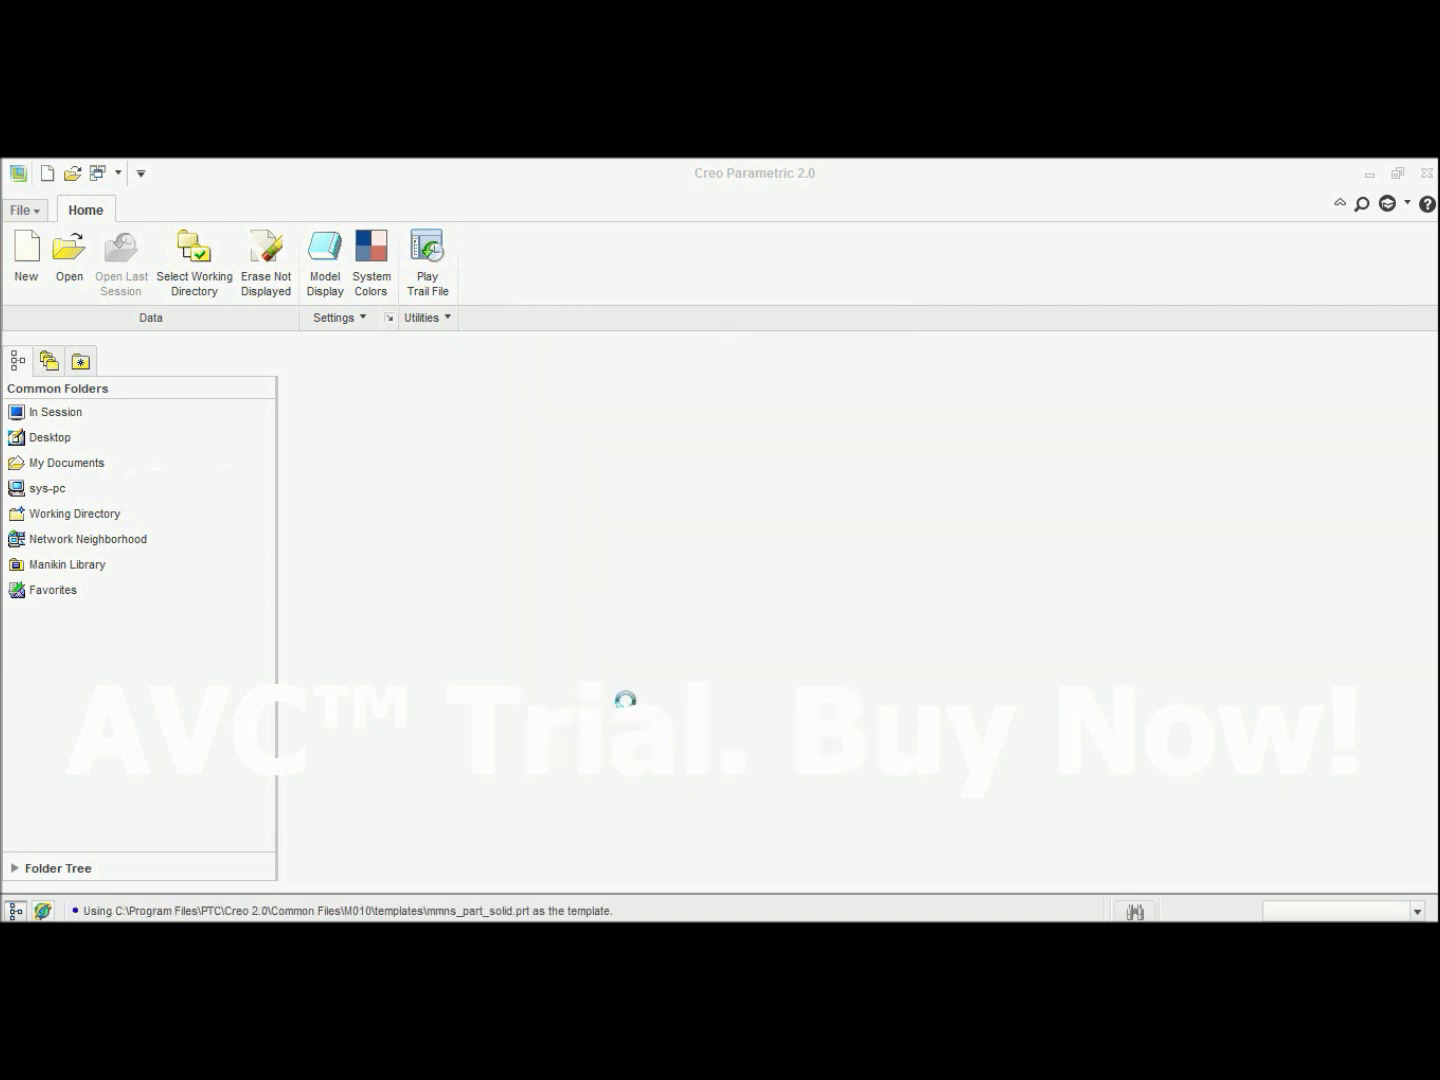
Sketch a rectangle from the origin on the RIGHT plane, viewed face-on.
click(72, 436)
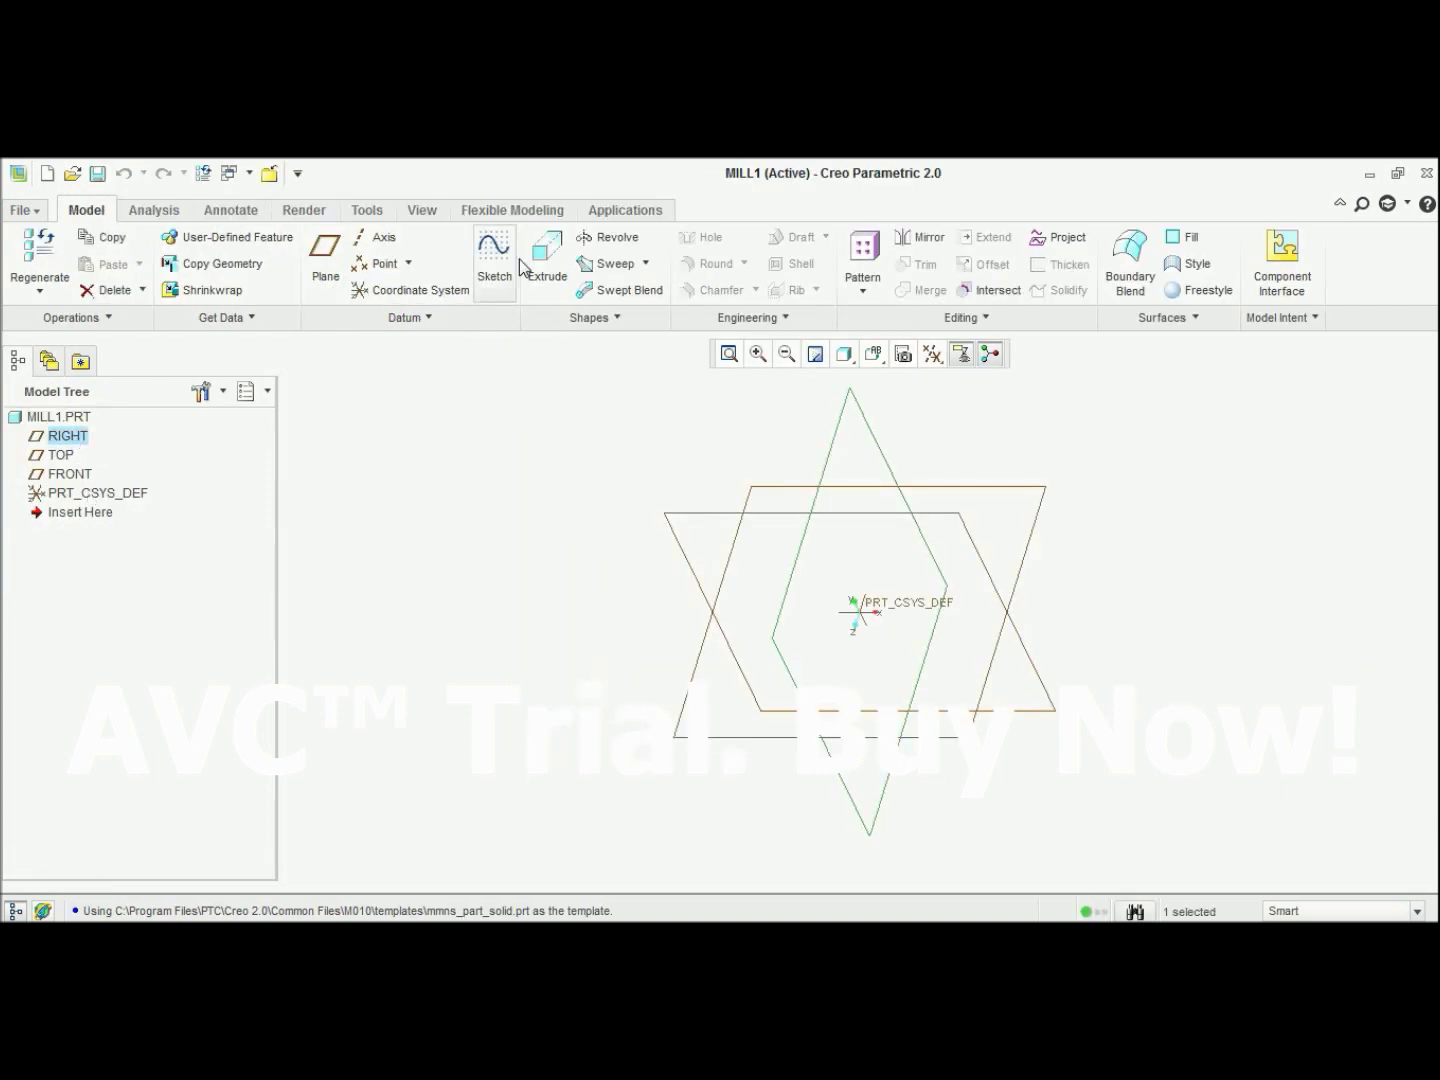
click(492, 259)
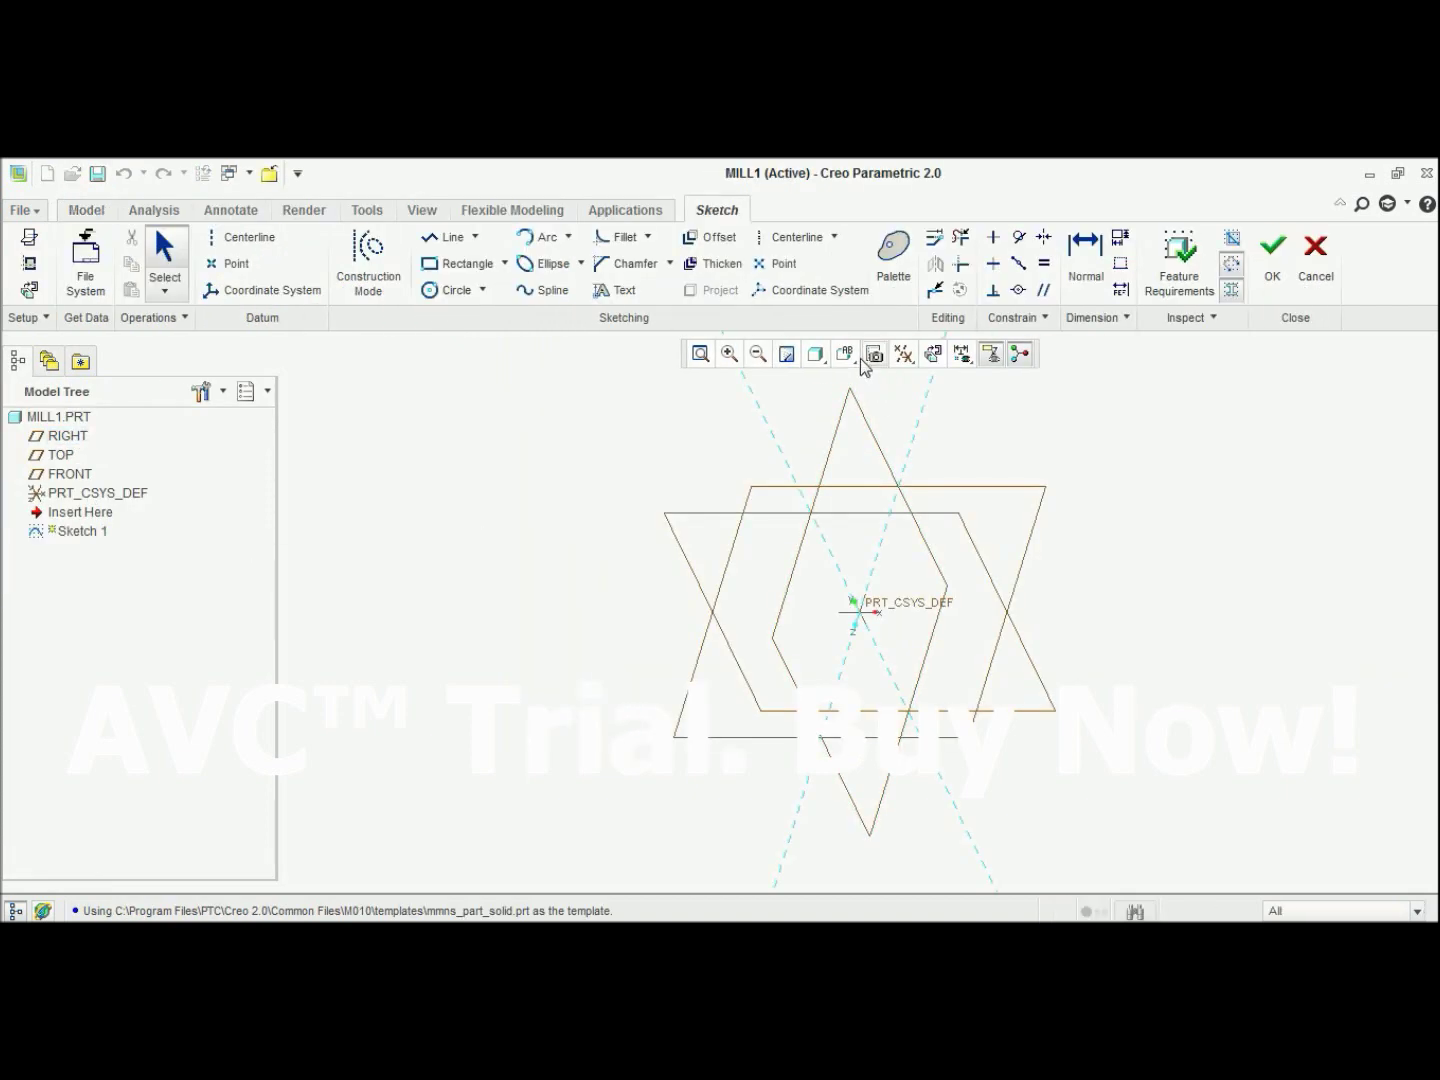
click(848, 355)
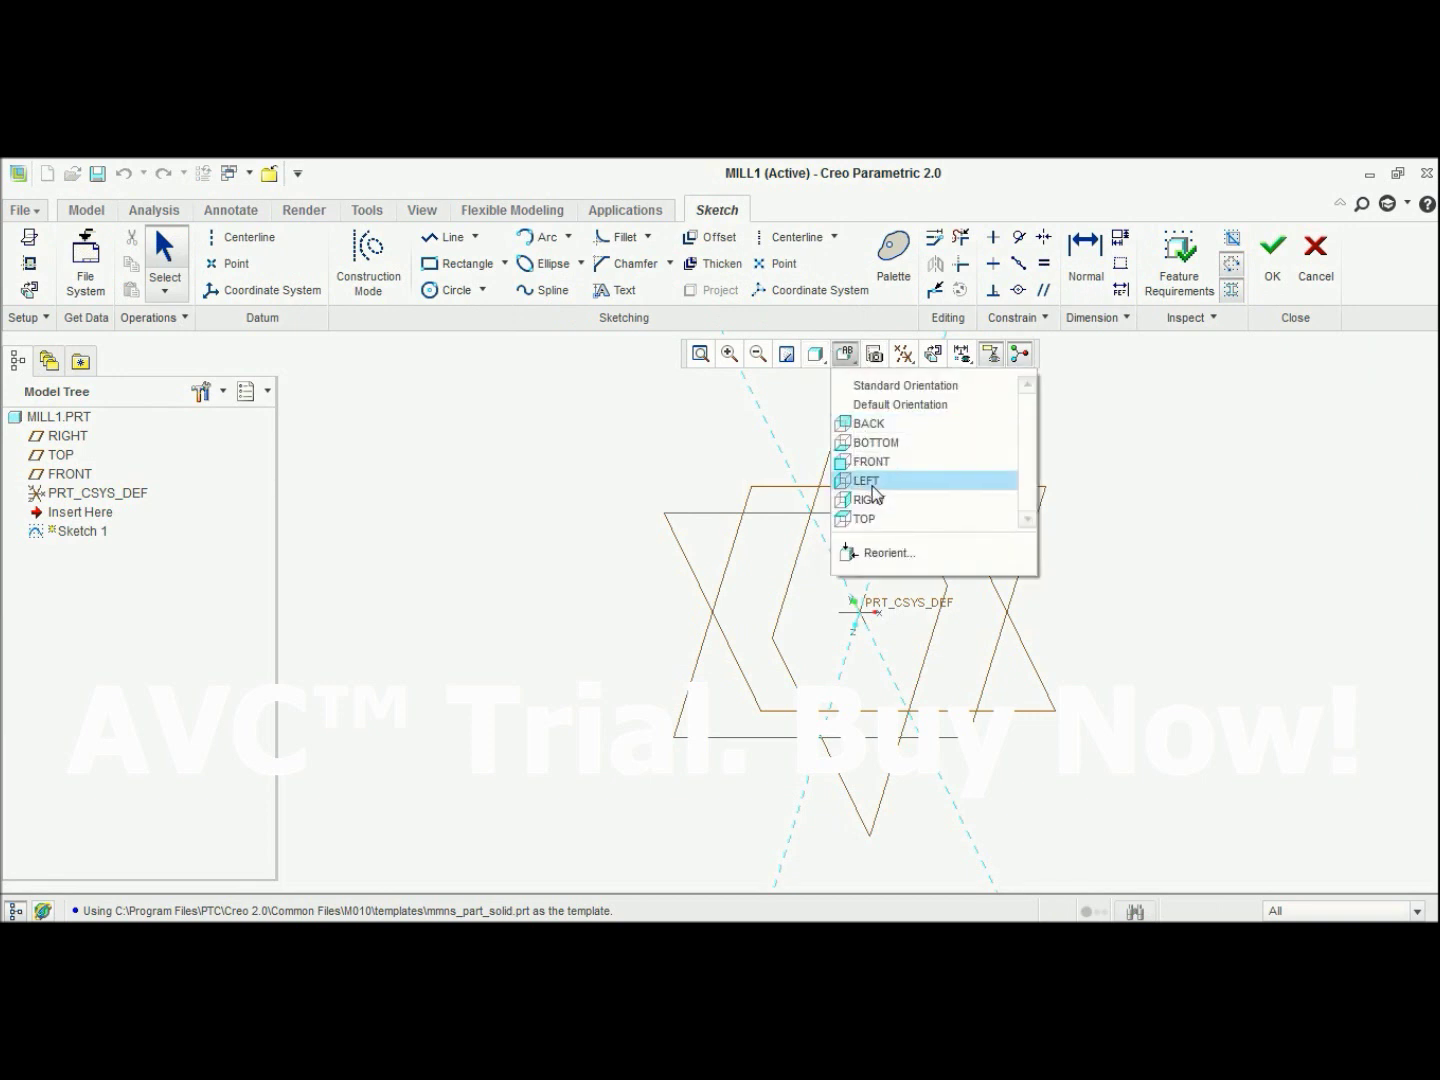
click(878, 506)
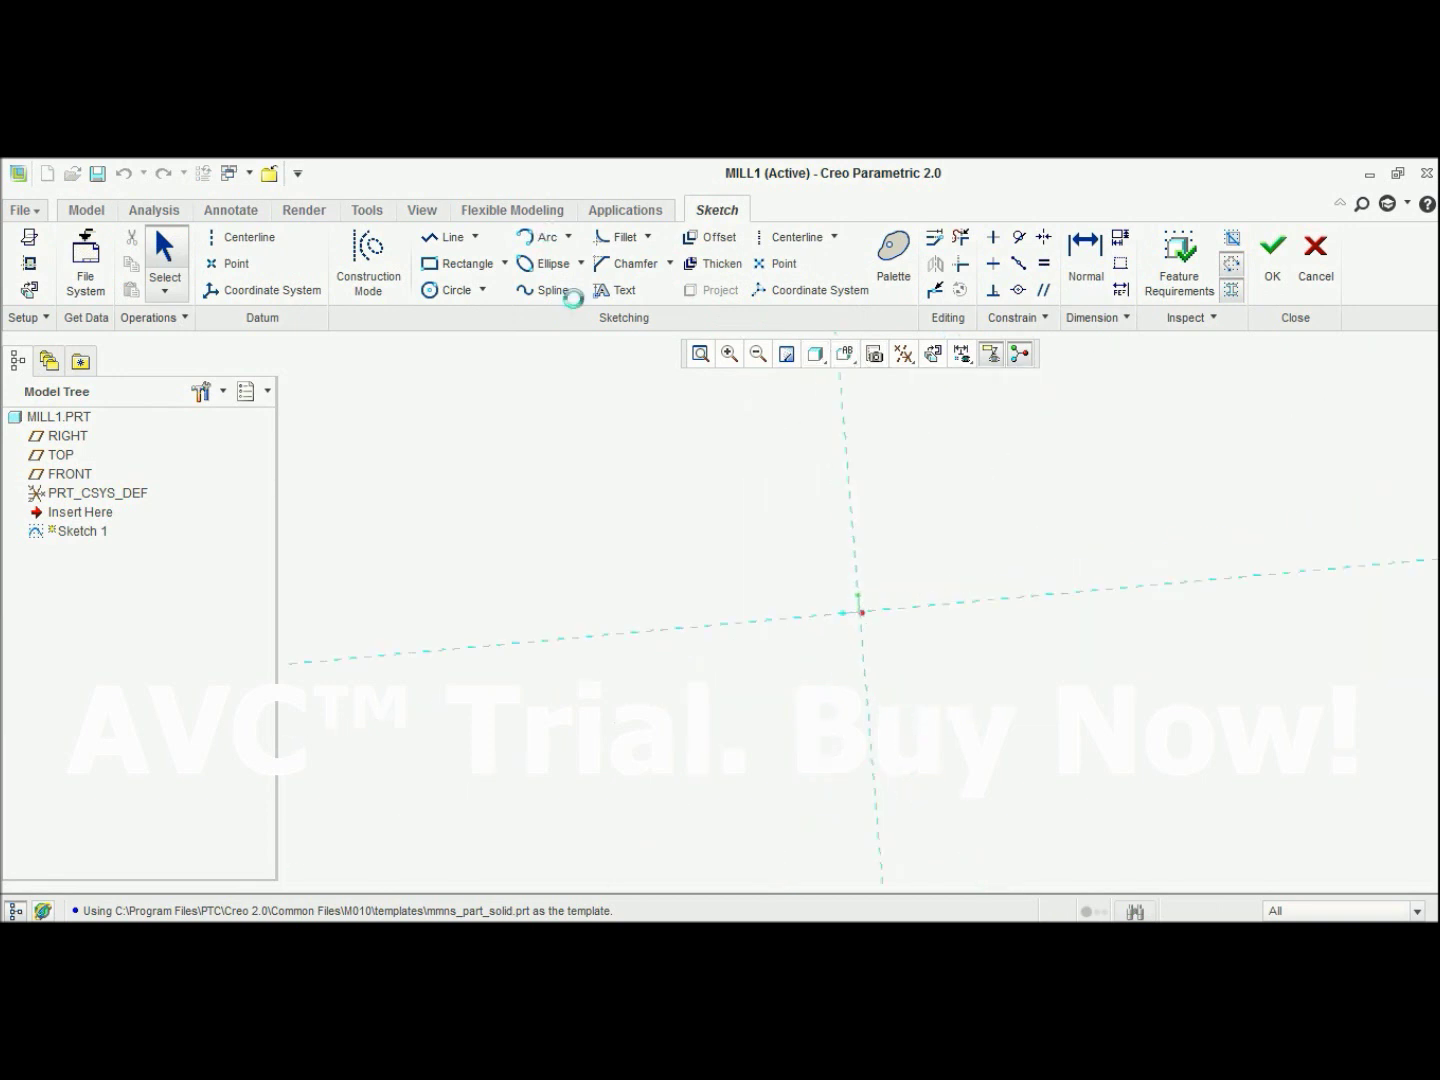
click(460, 273)
click(860, 611)
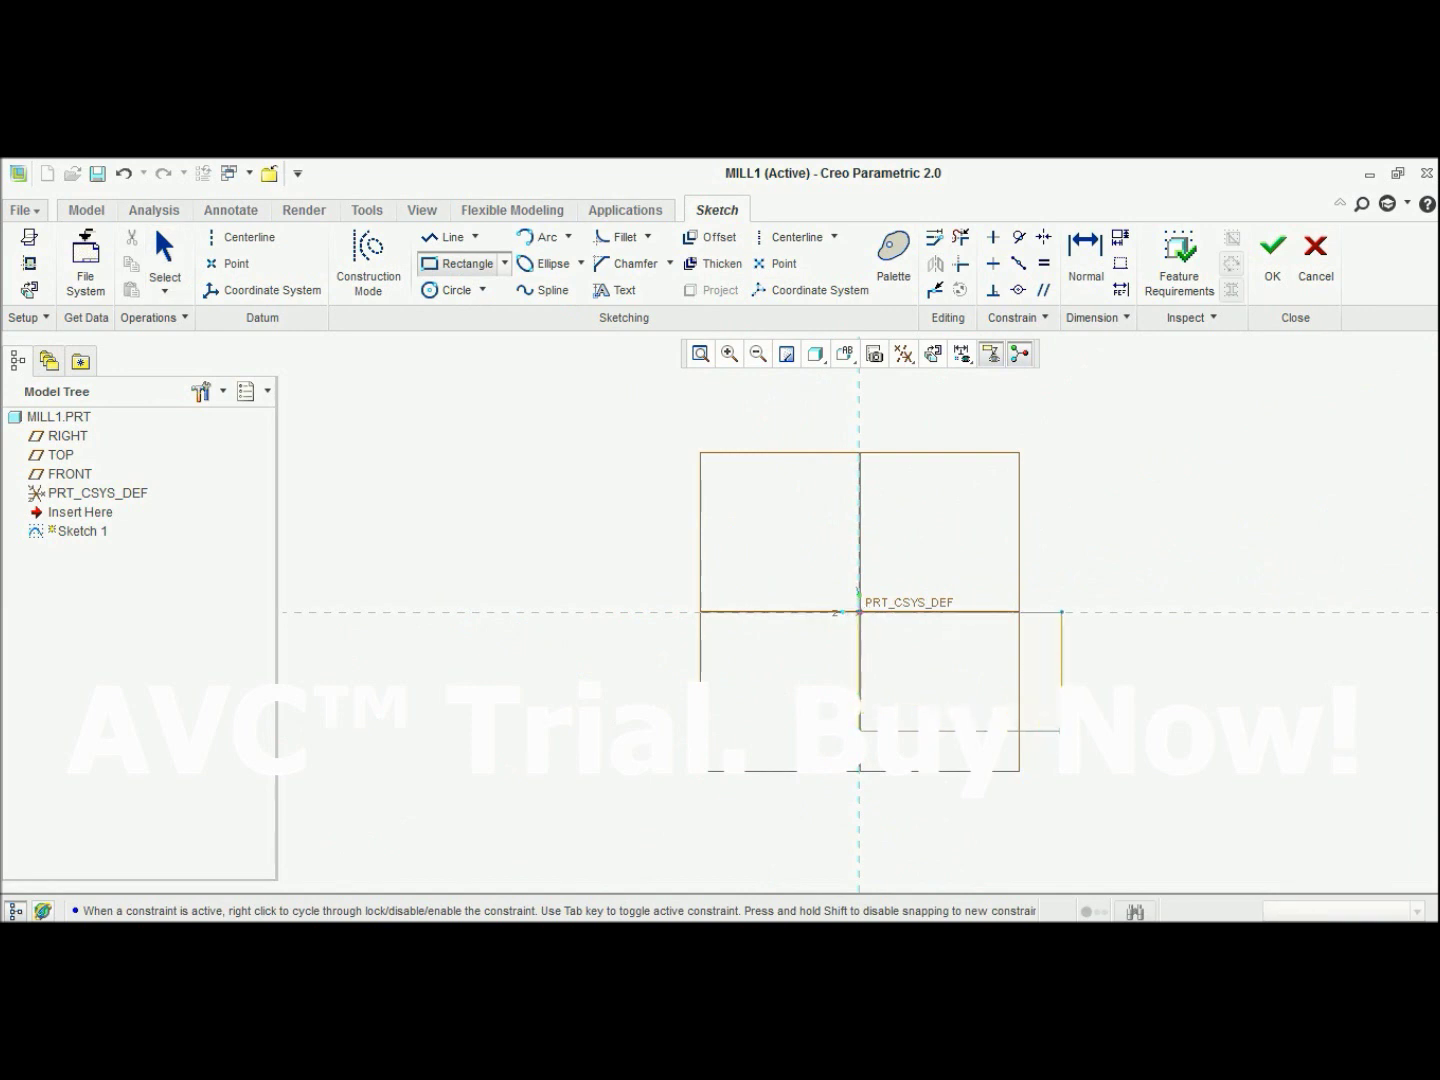
click(1061, 730)
middle_click(1060, 730)
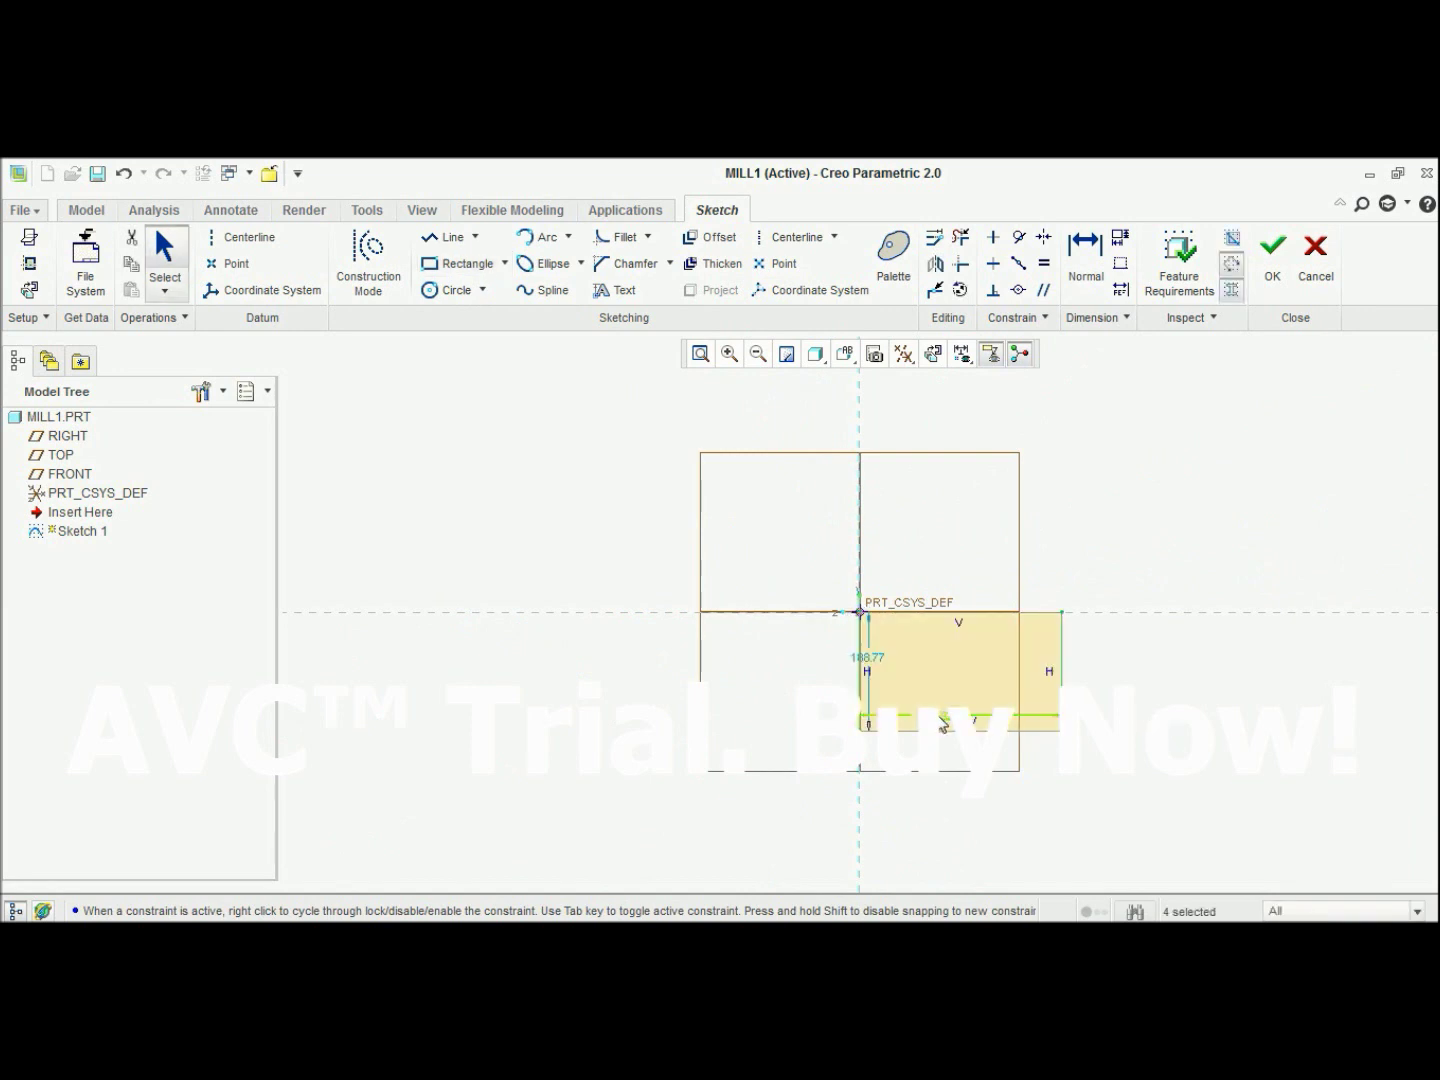
Enter 94 for the rectangle width and 100 for its height, completing Sketch 1.
text(94)
key(Return)
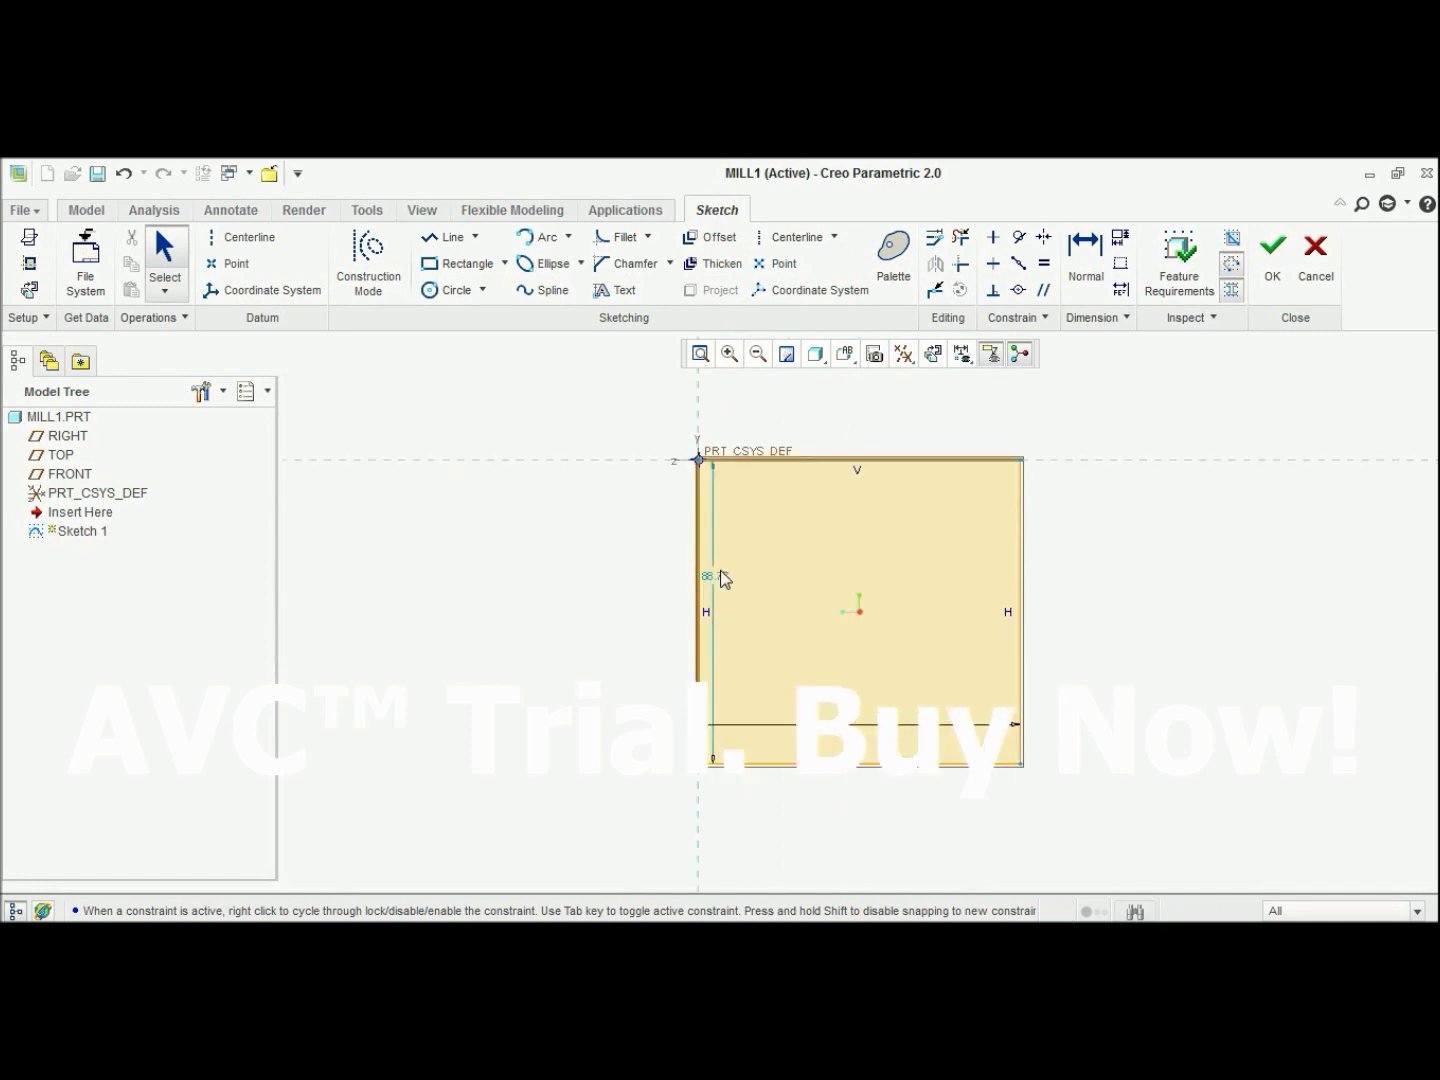
double_click(722, 578)
text(100)
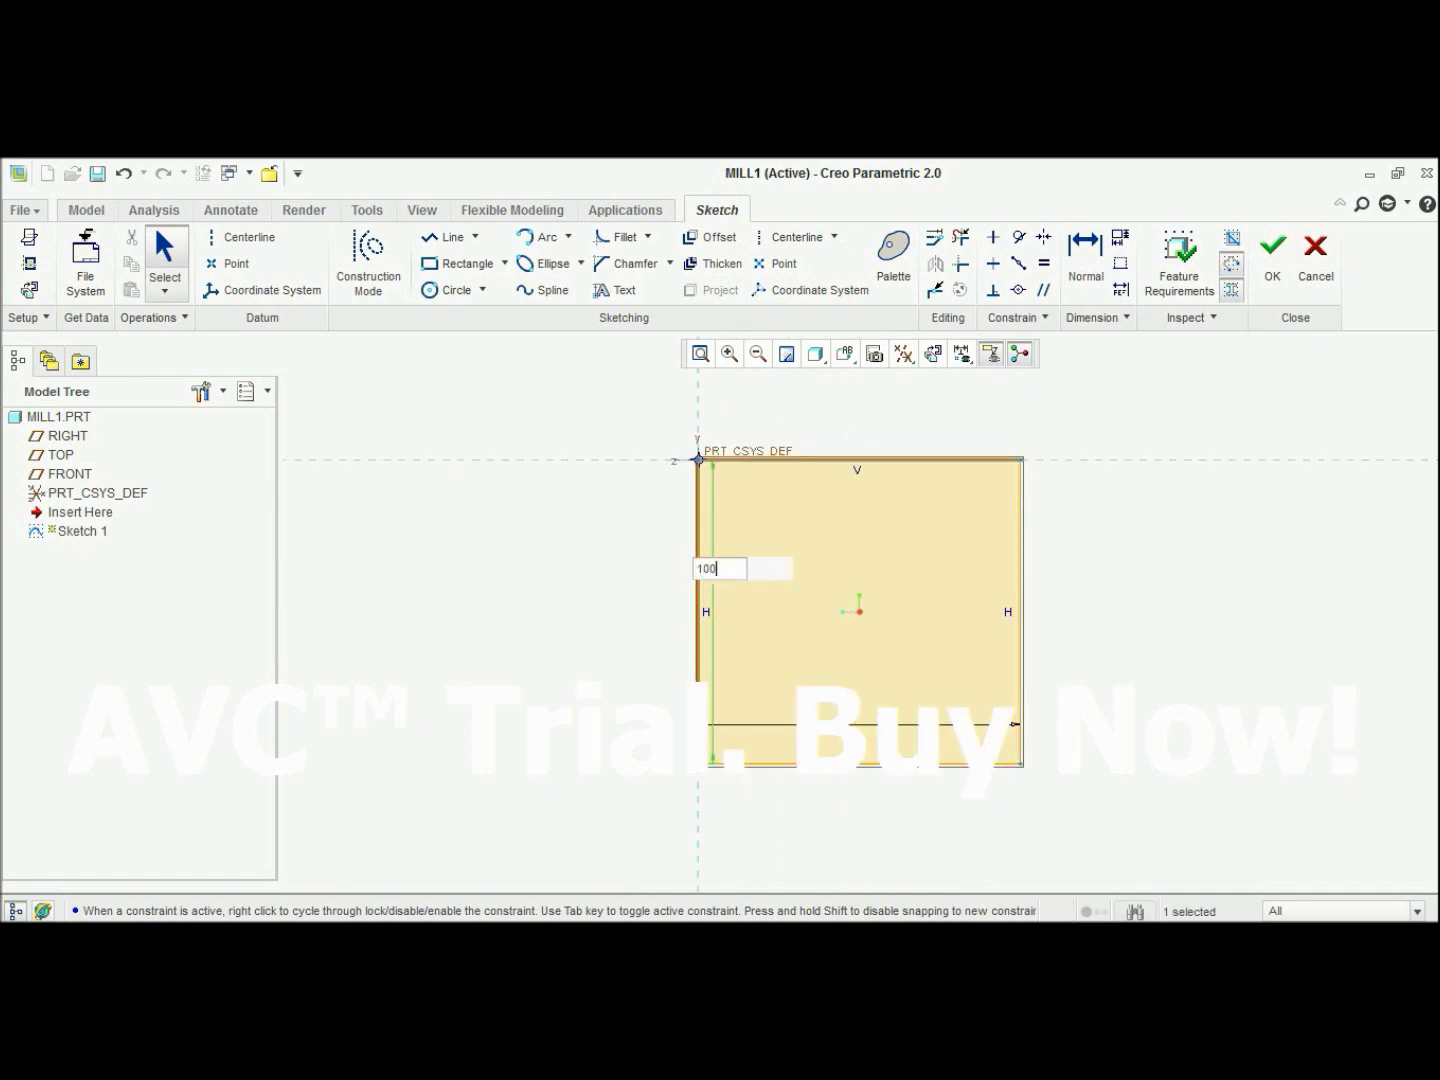
key(Return)
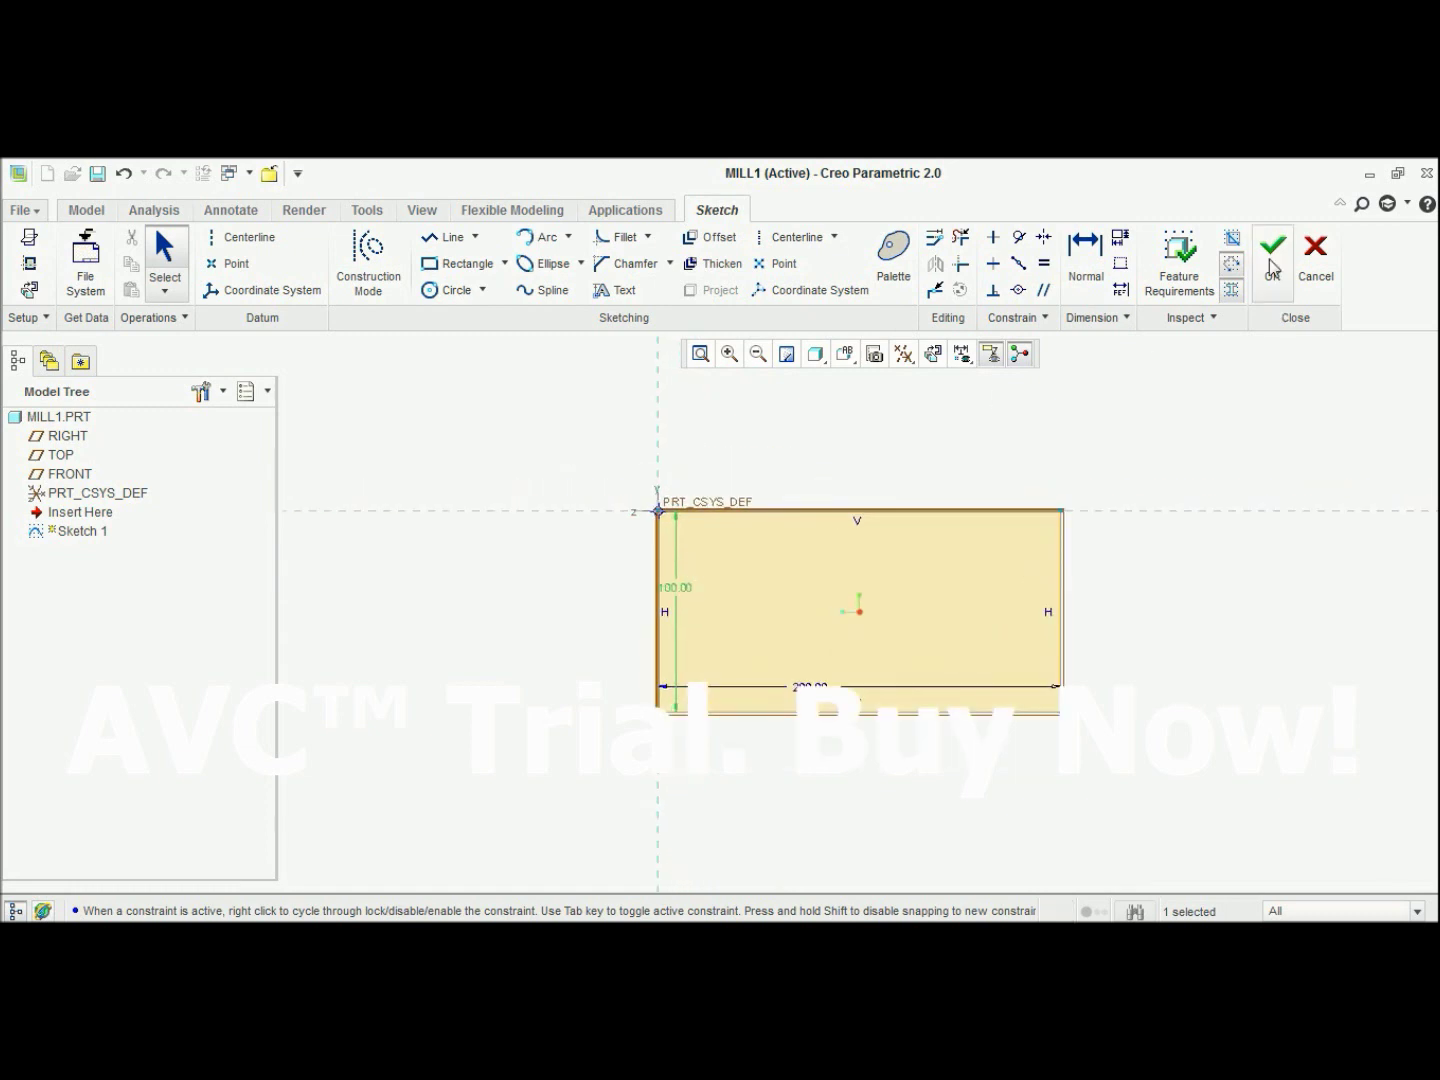
click(1270, 258)
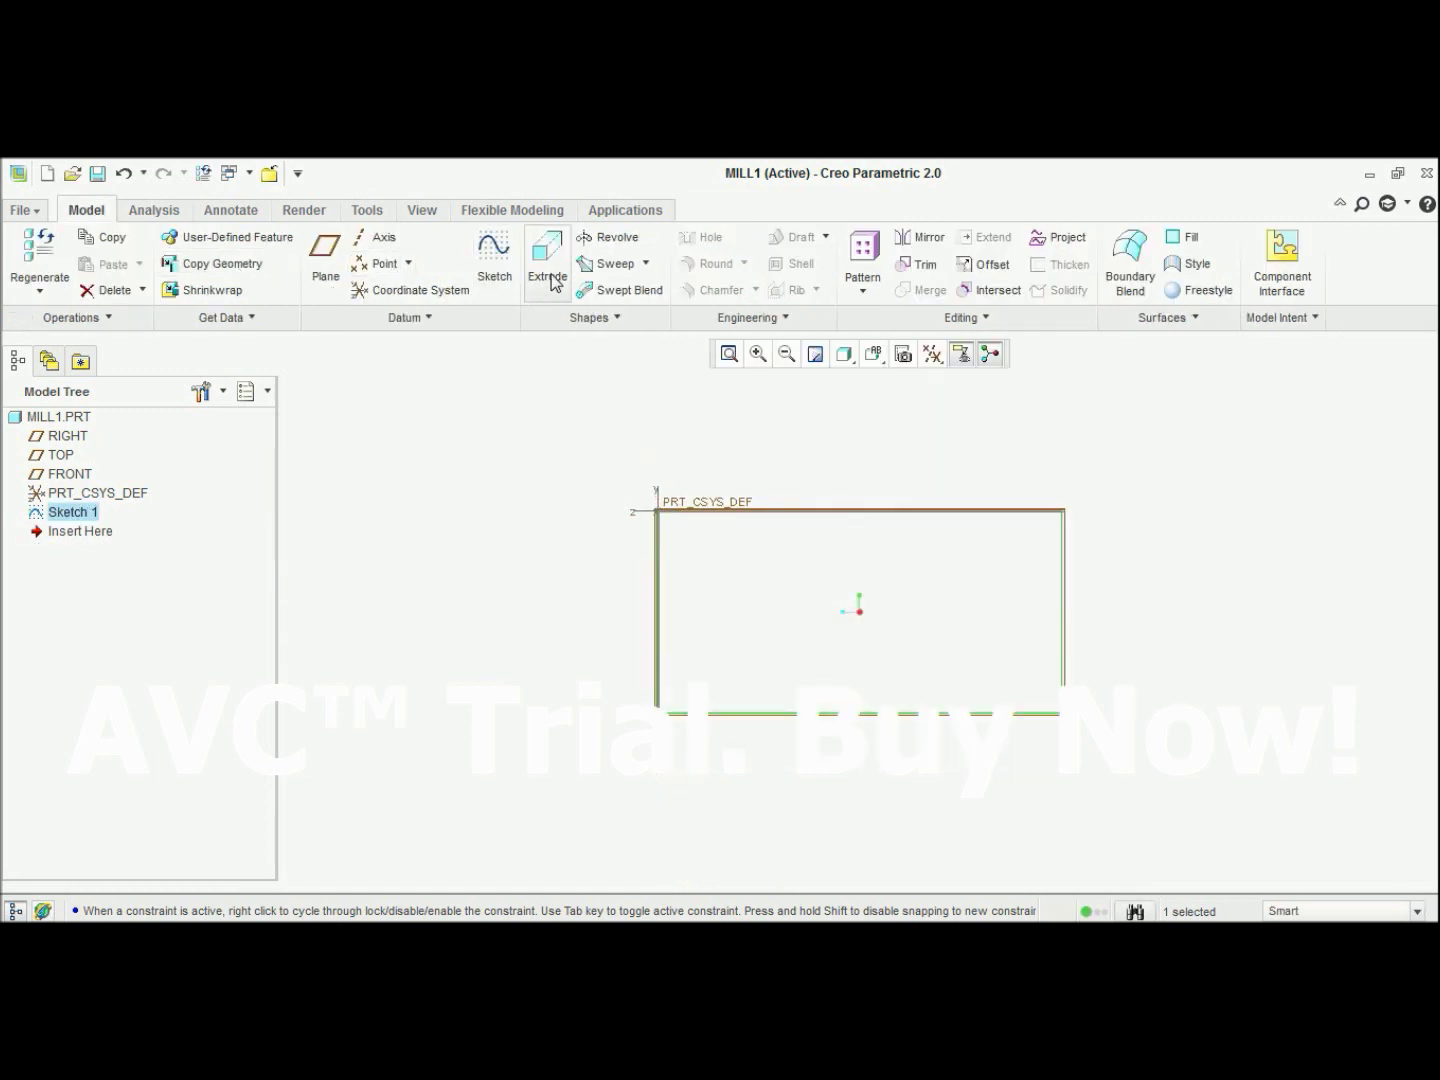
Extrude Sketch 1 to a depth of 100 to form the solid block.
click(549, 275)
double_click(899, 666)
text(1)
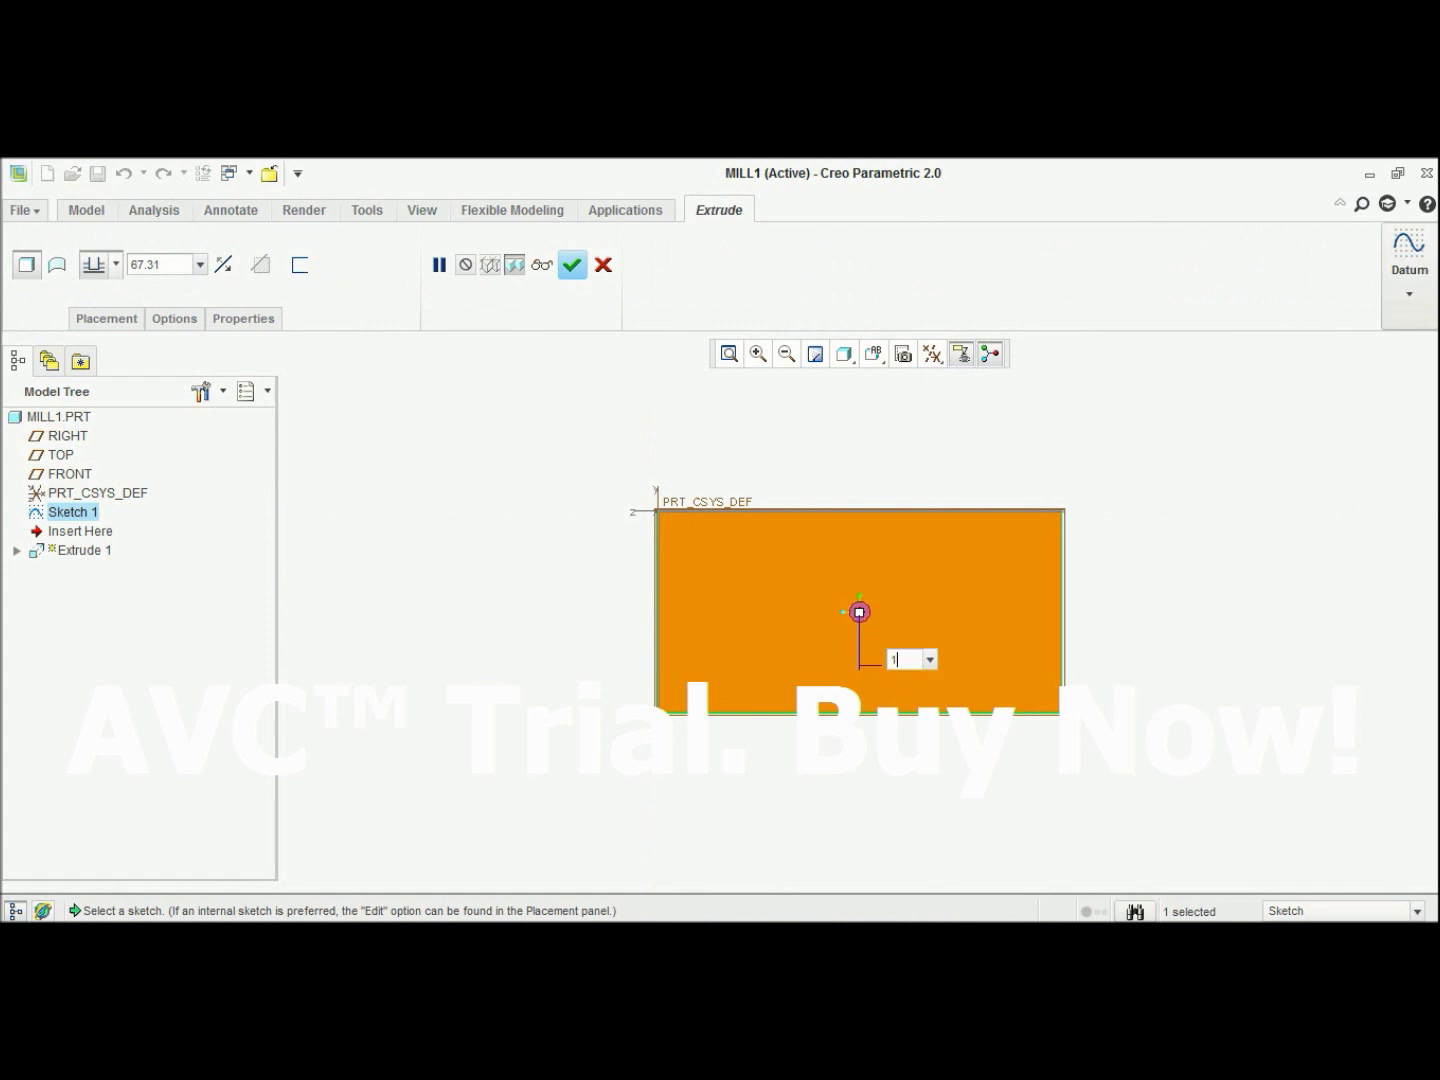
text(00)
key(Return)
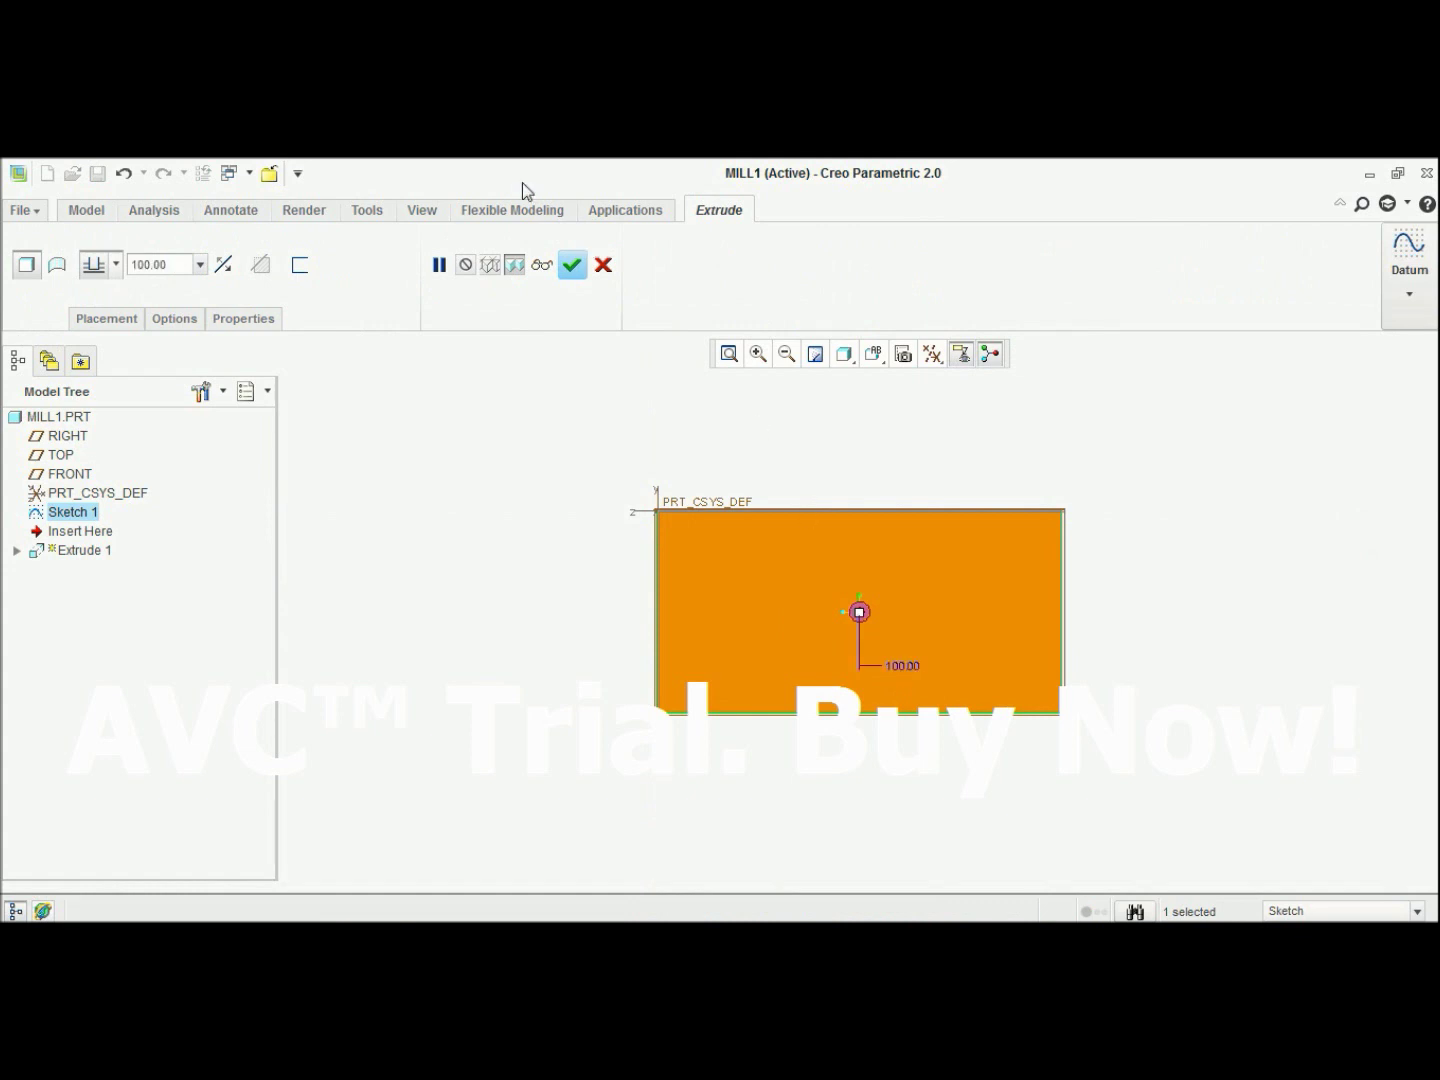
click(571, 266)
middle_drag(777, 517, 771, 599)
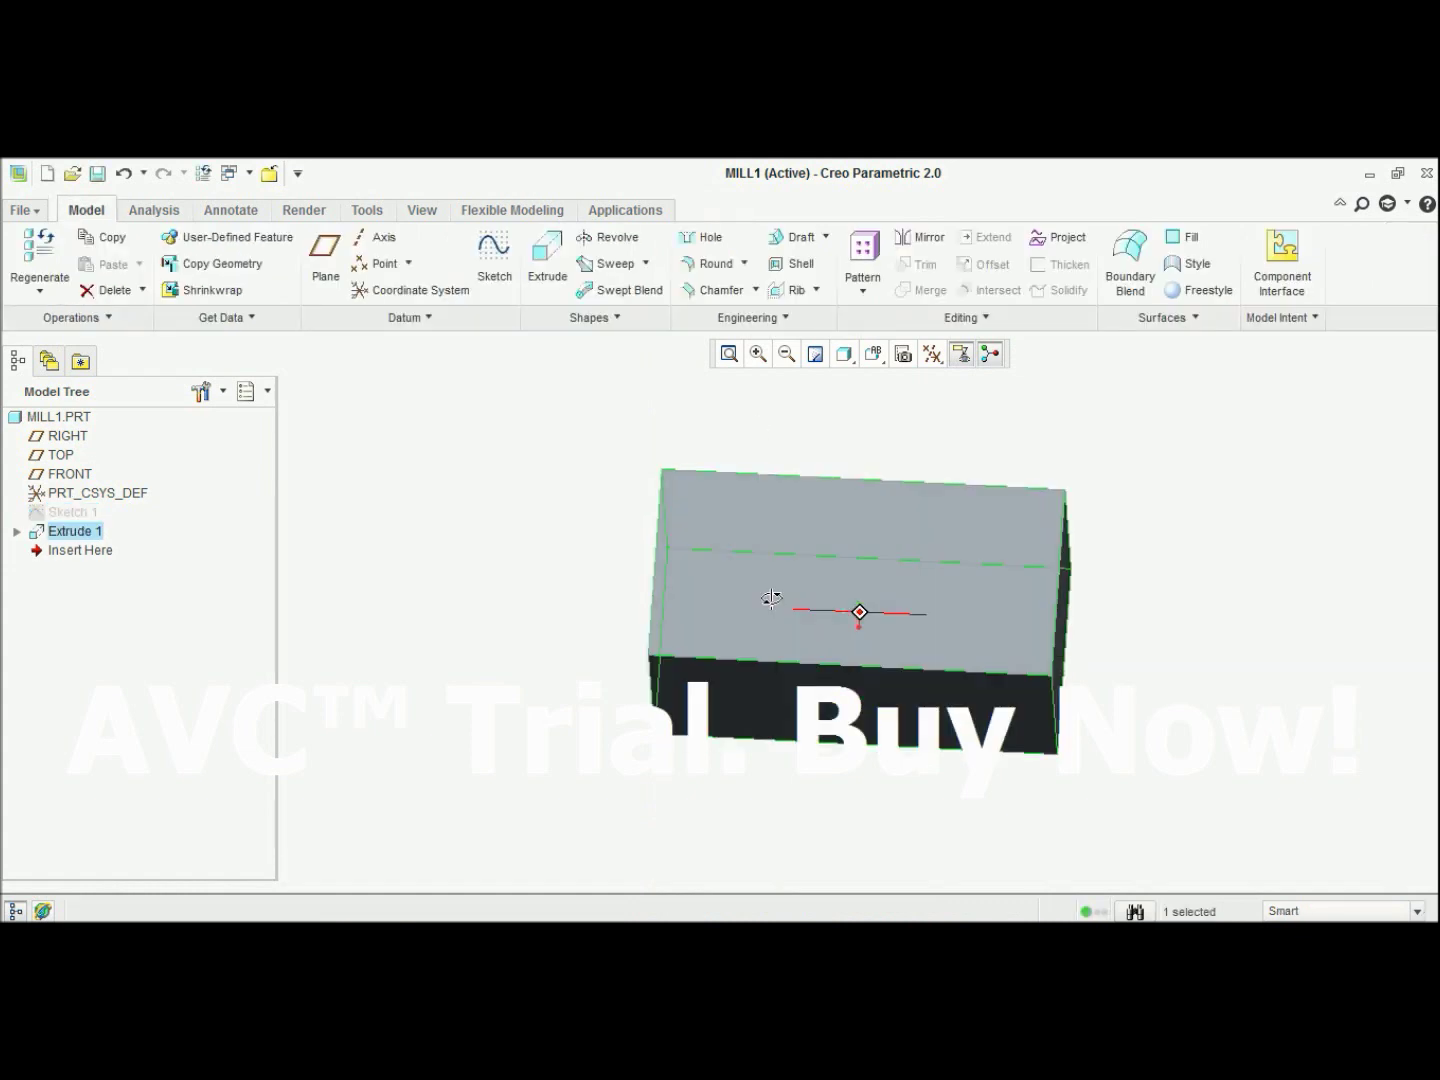
click(494, 256)
Draw a rectangle in a sketch on the block's top face.
click(762, 585)
click(1322, 589)
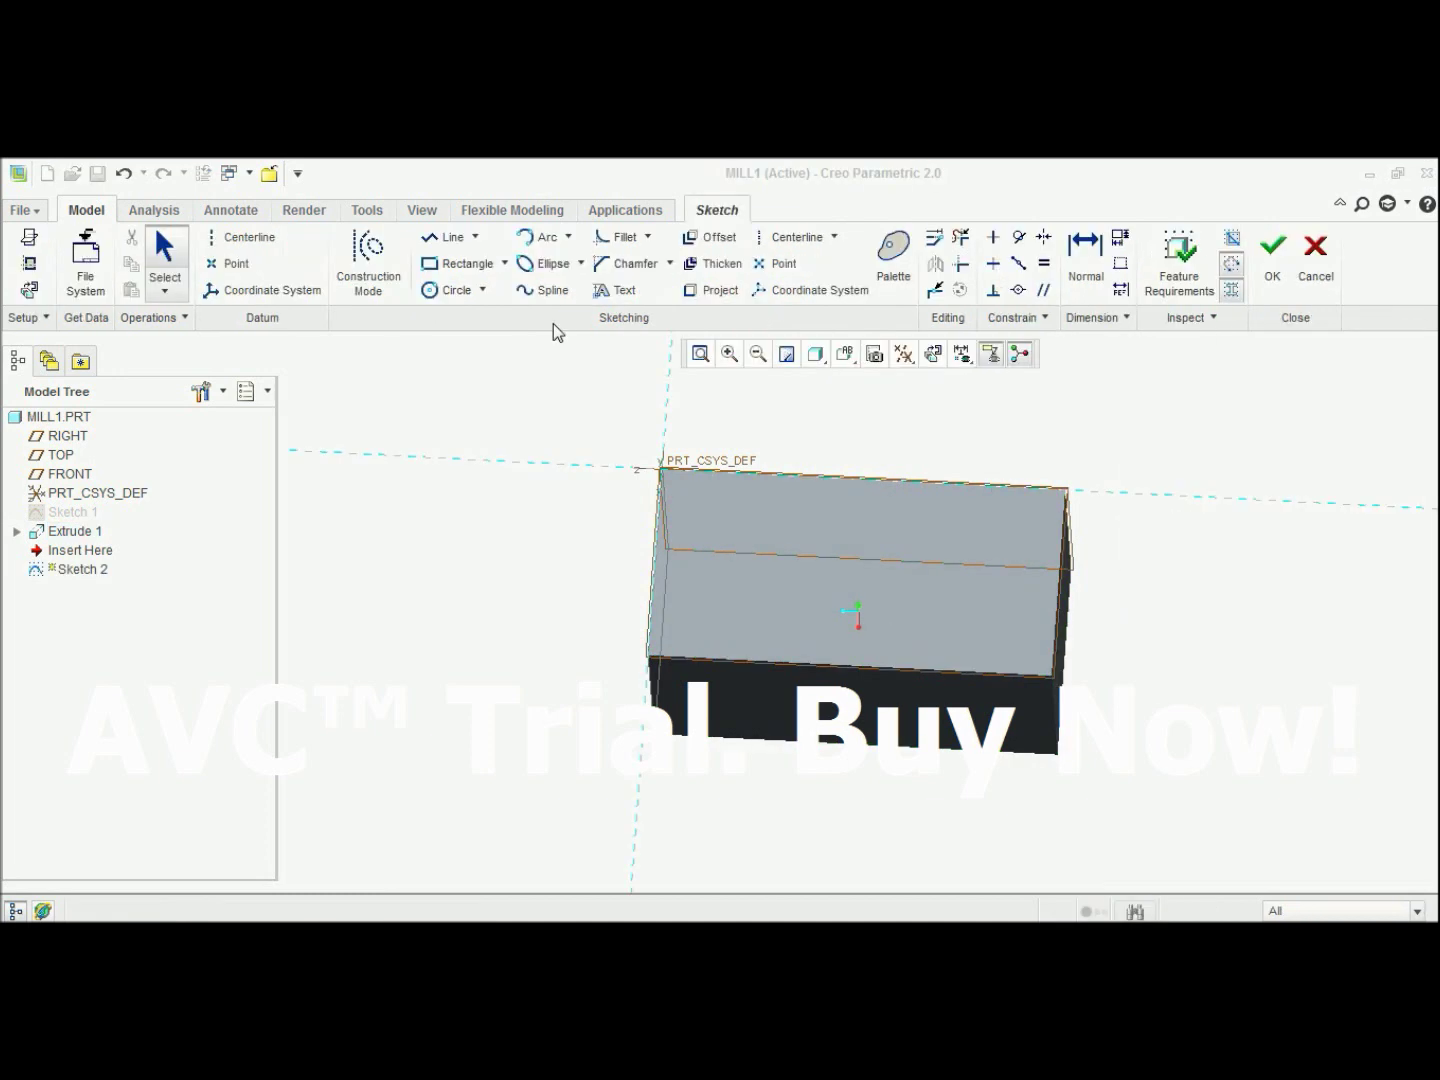
click(455, 264)
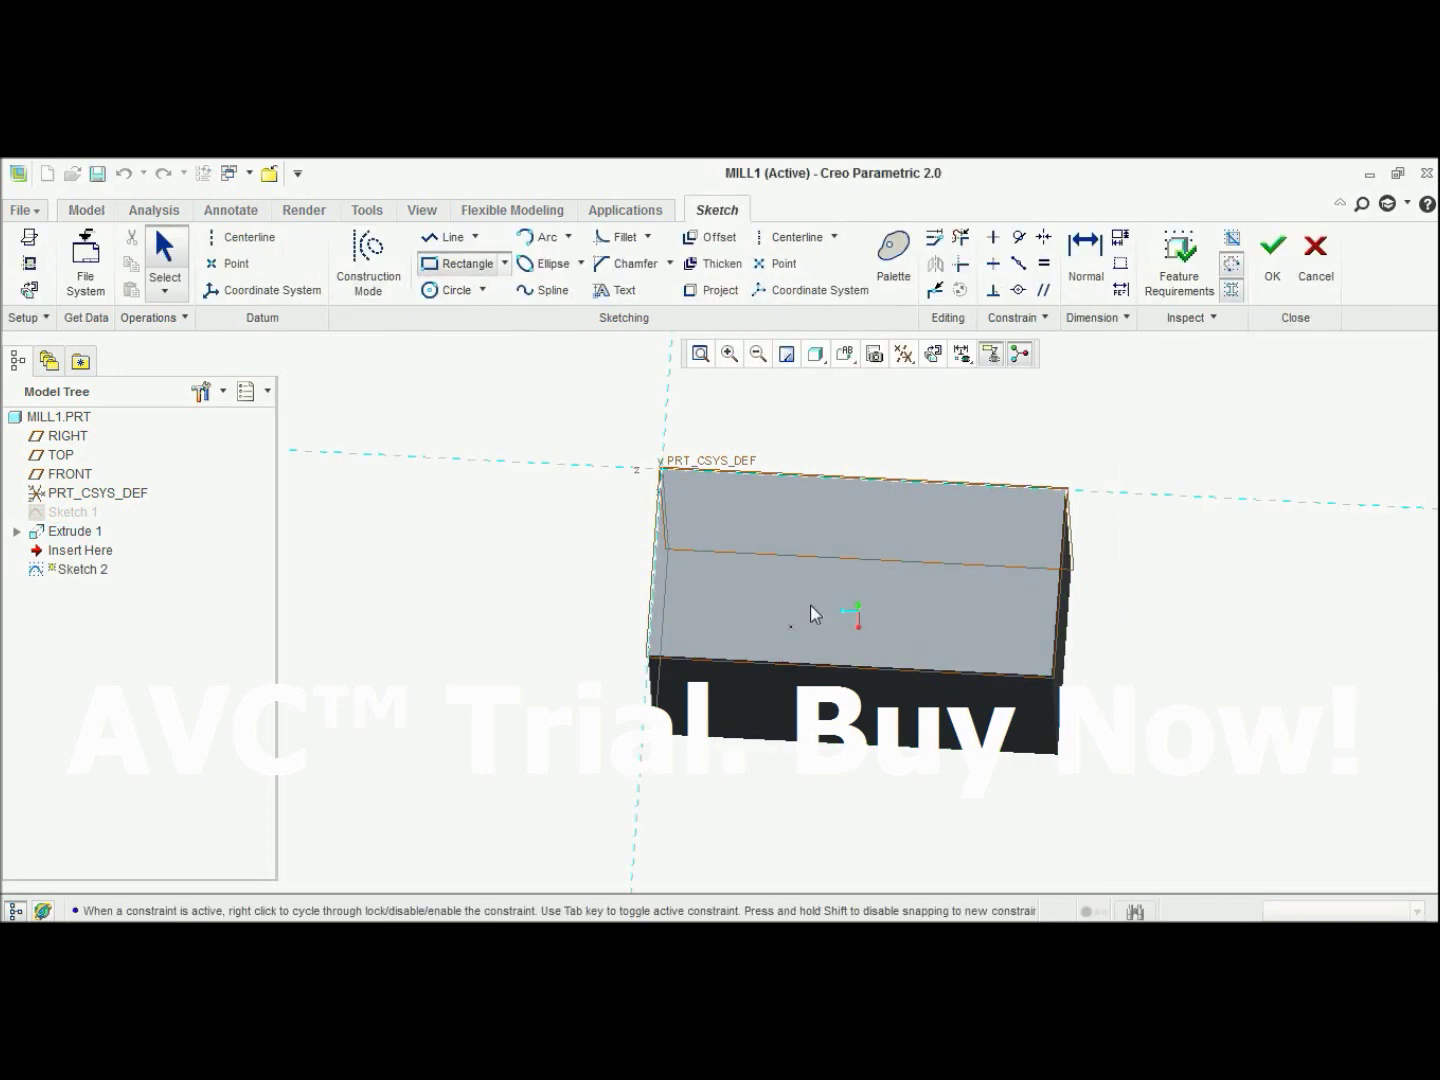
click(790, 548)
click(933, 617)
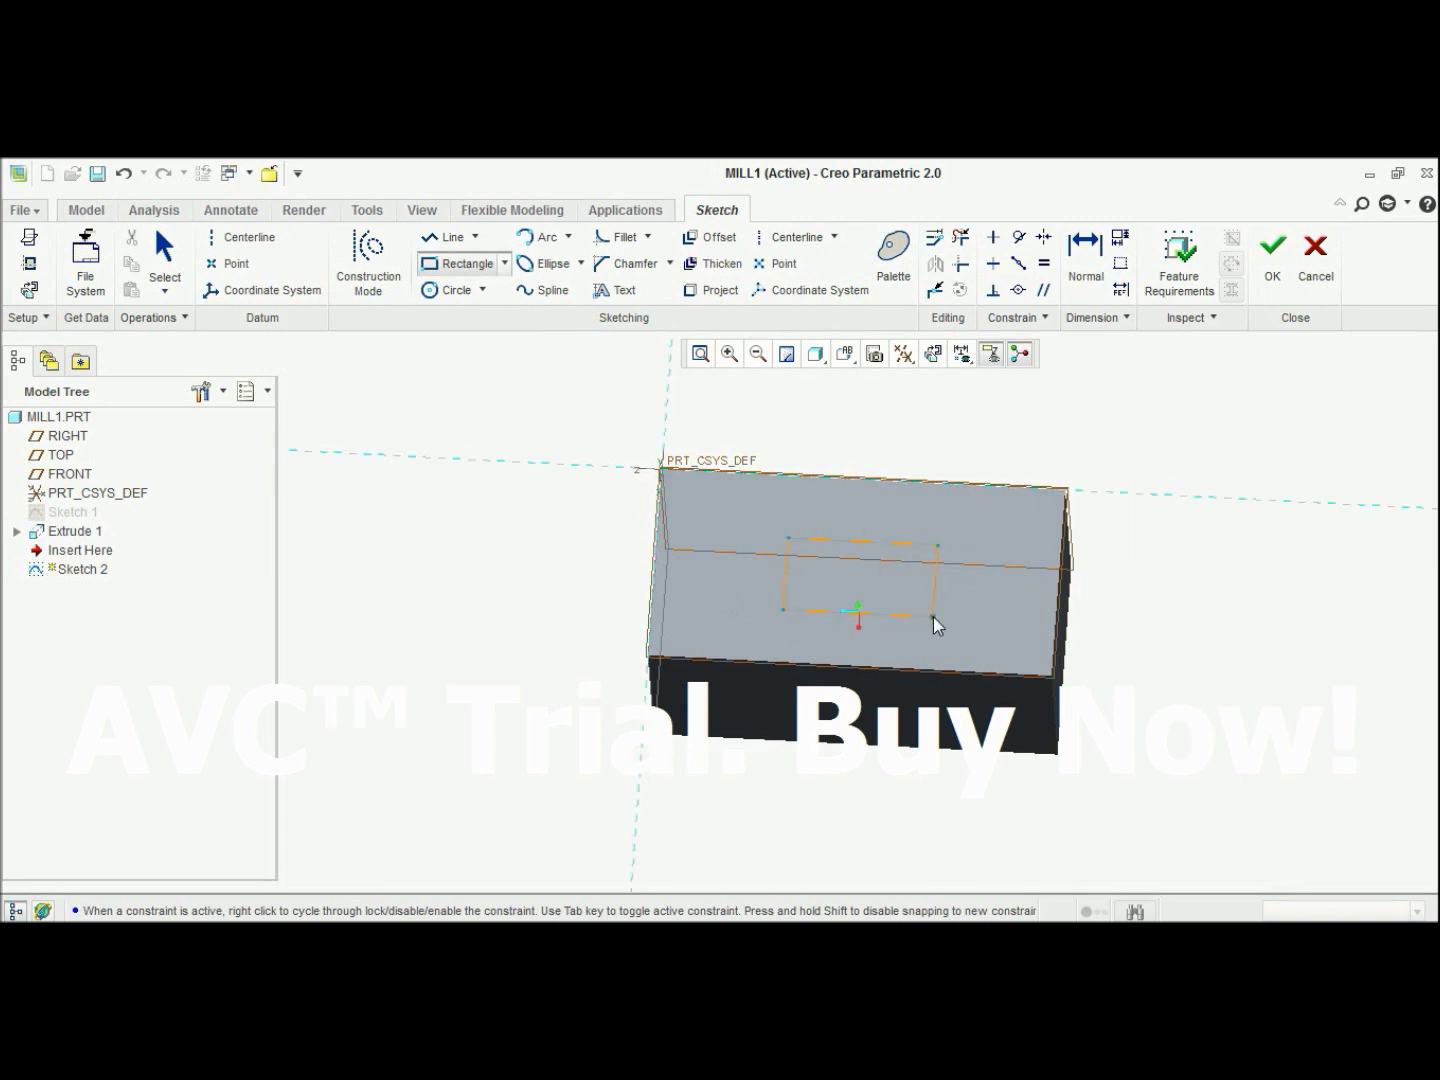
middle_click(1015, 662)
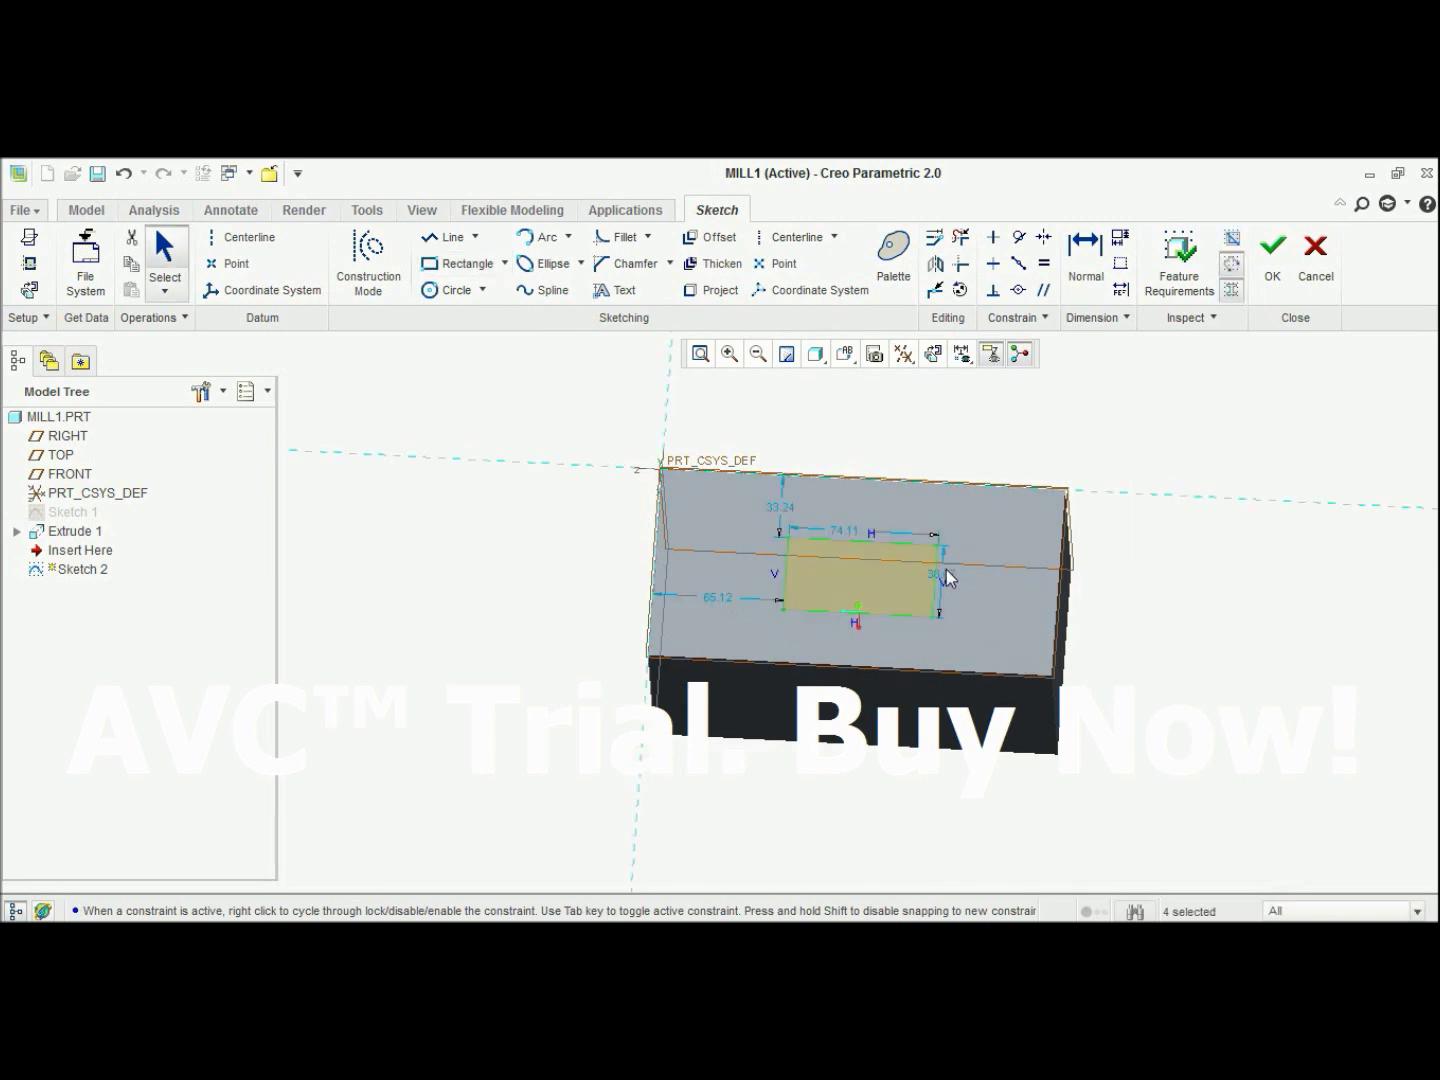
Dimension the pocket rectangle 40 by 100 with offsets 30 and 50, finishing the sketch.
double_click(947, 576)
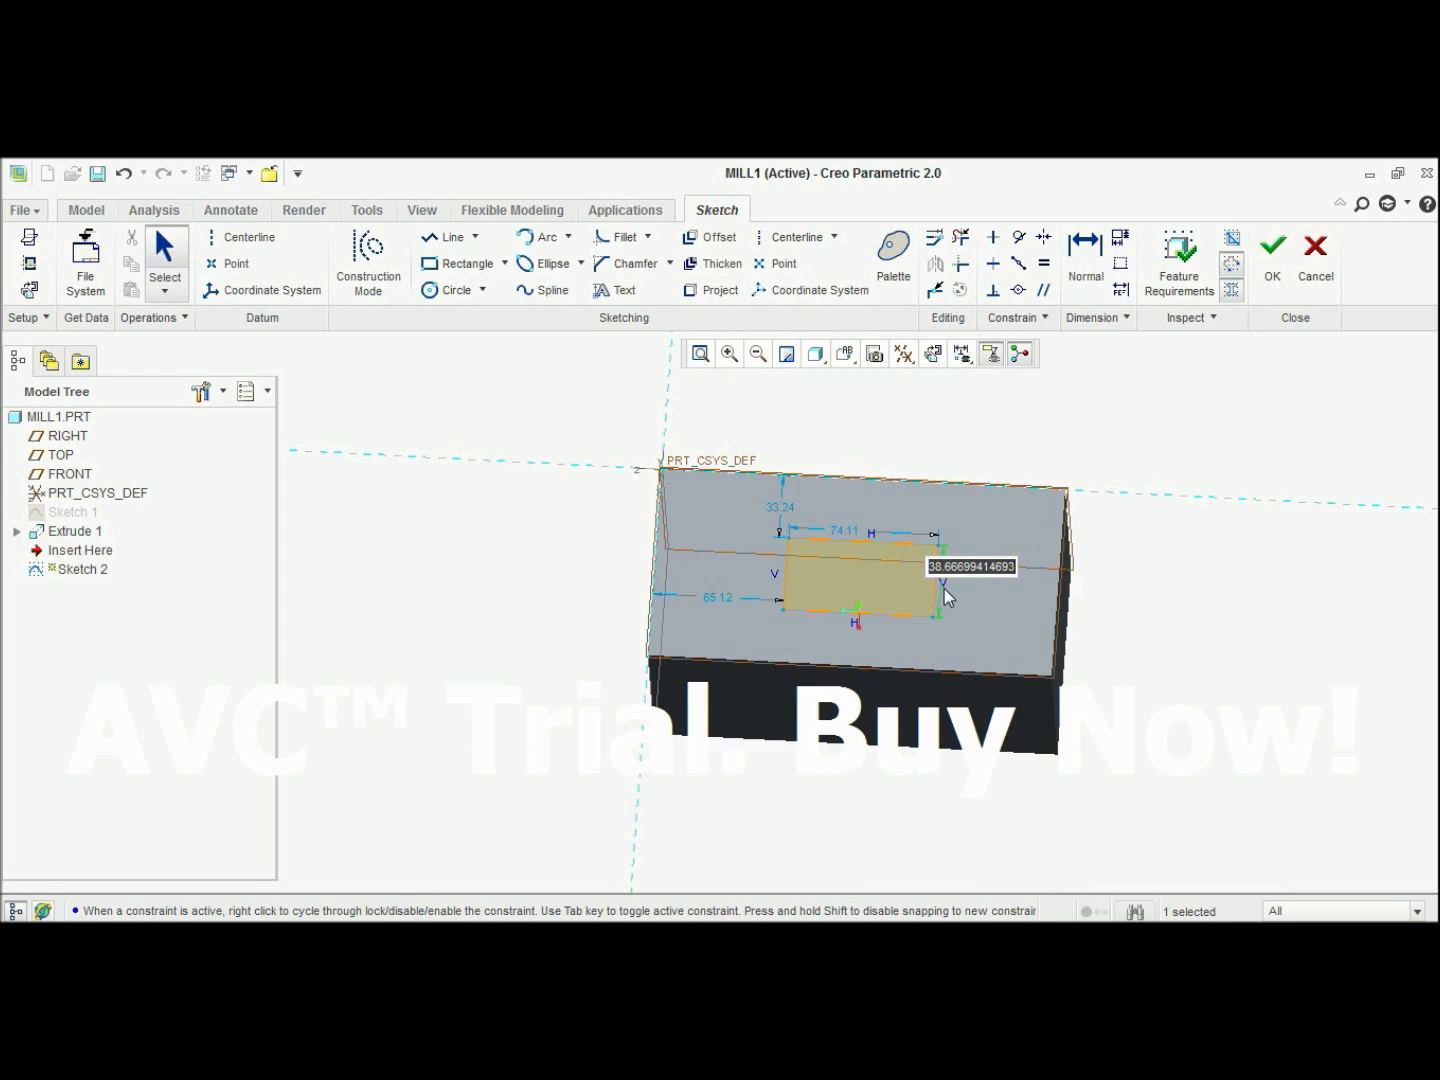
text(40)
key(Return)
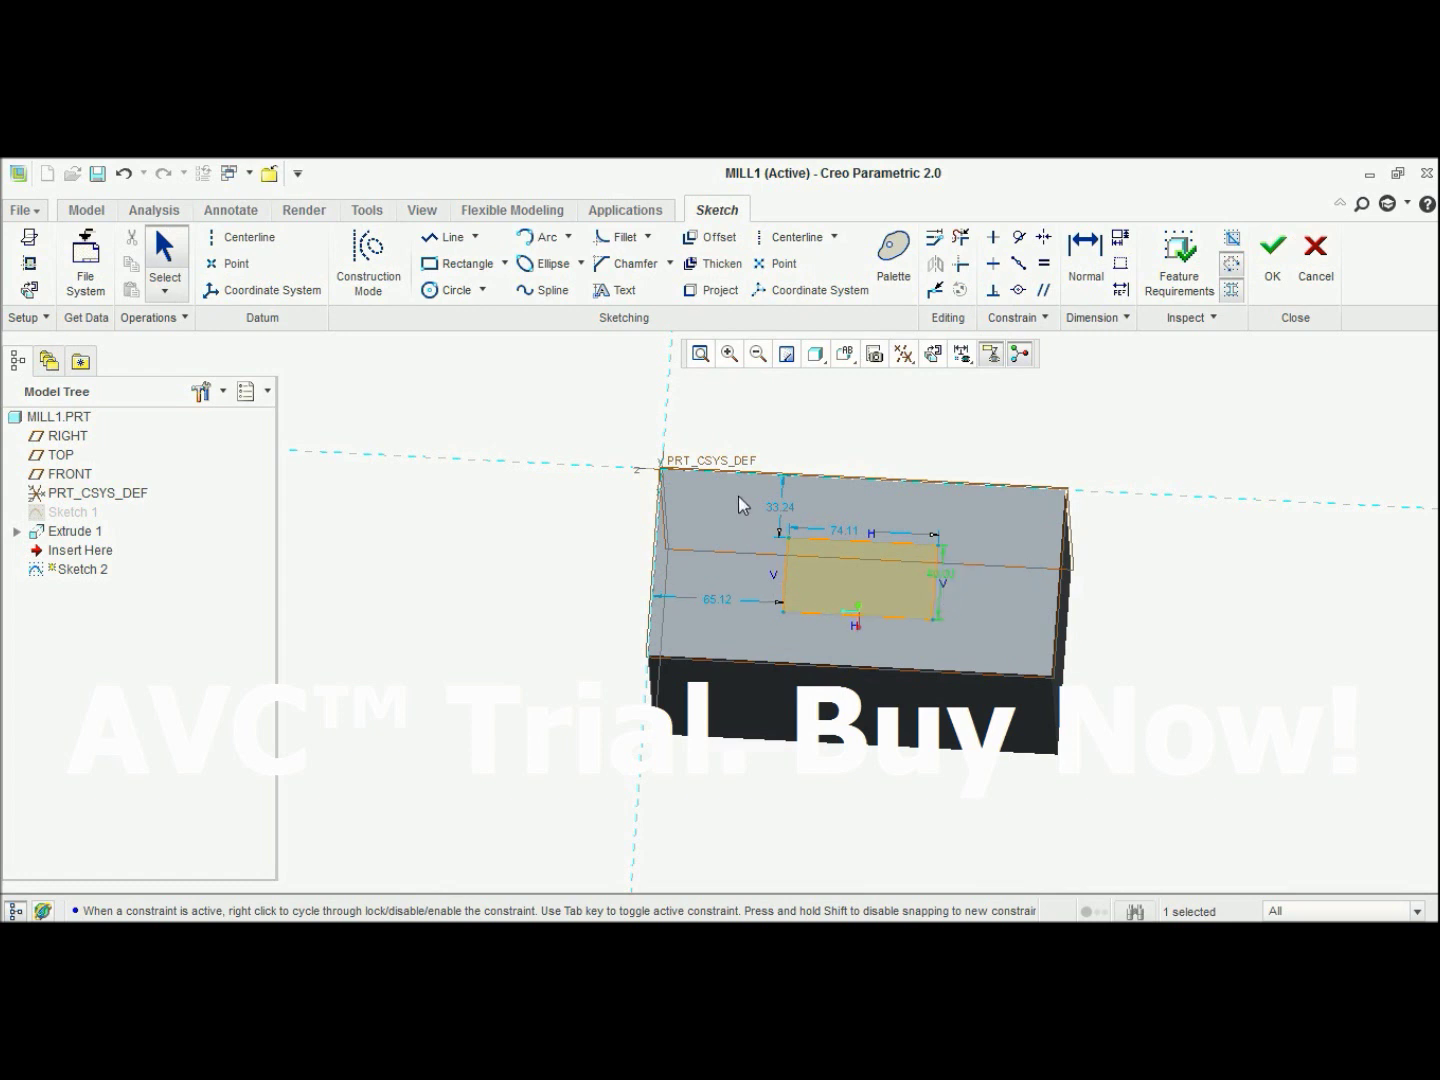
double_click(784, 510)
text(30)
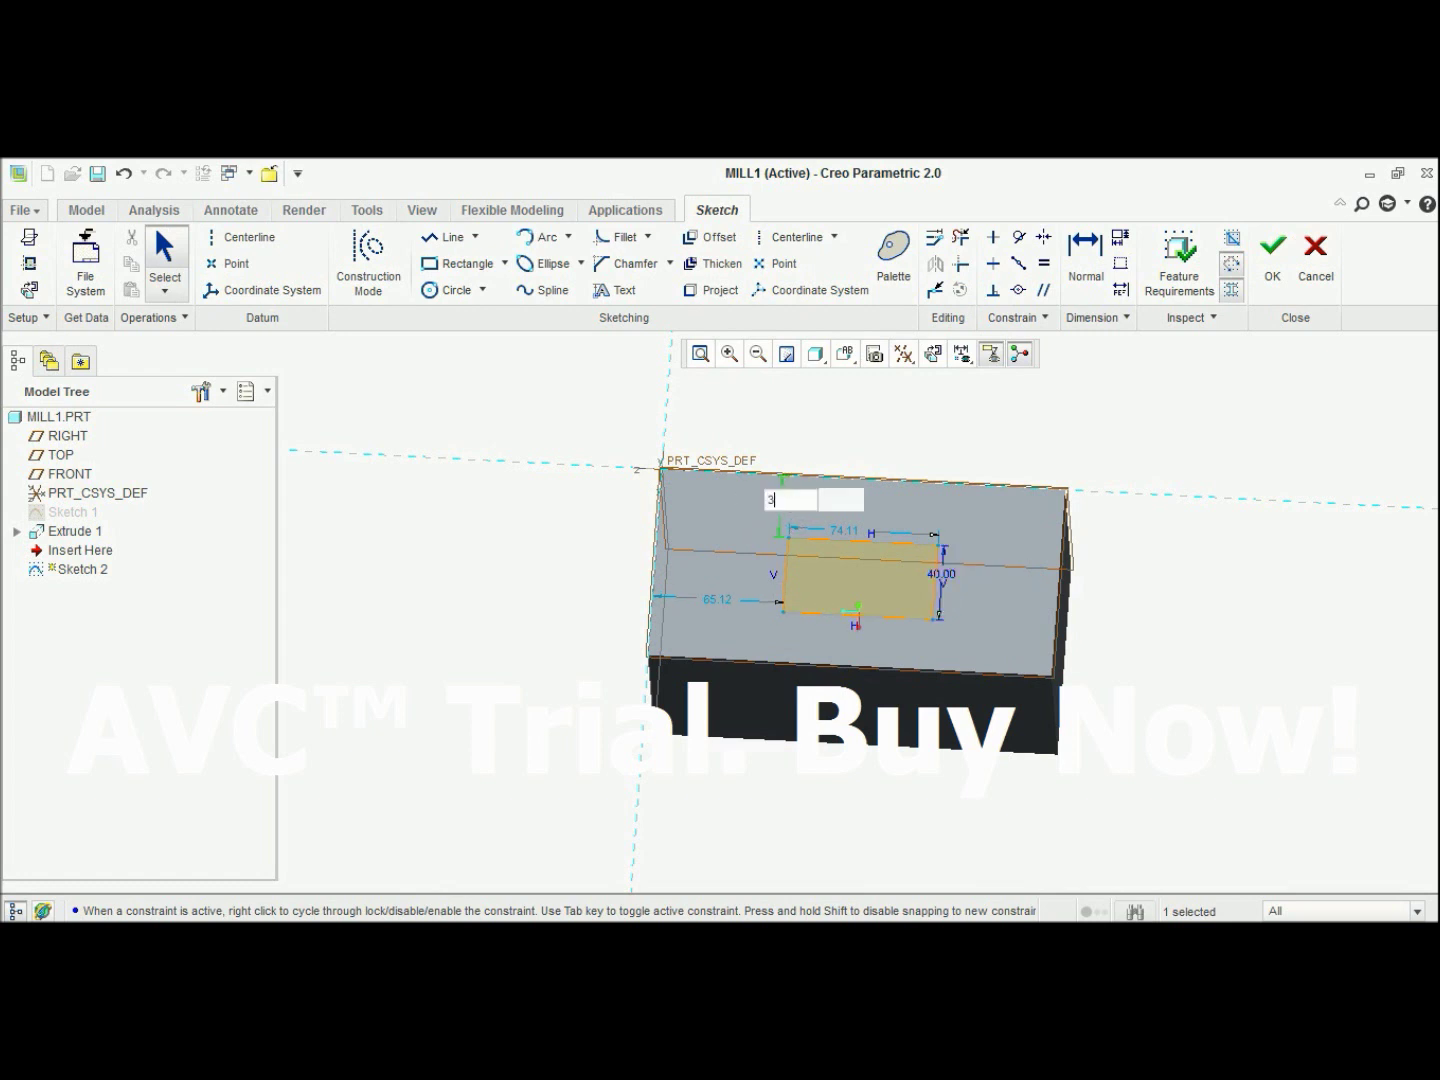
key(Return)
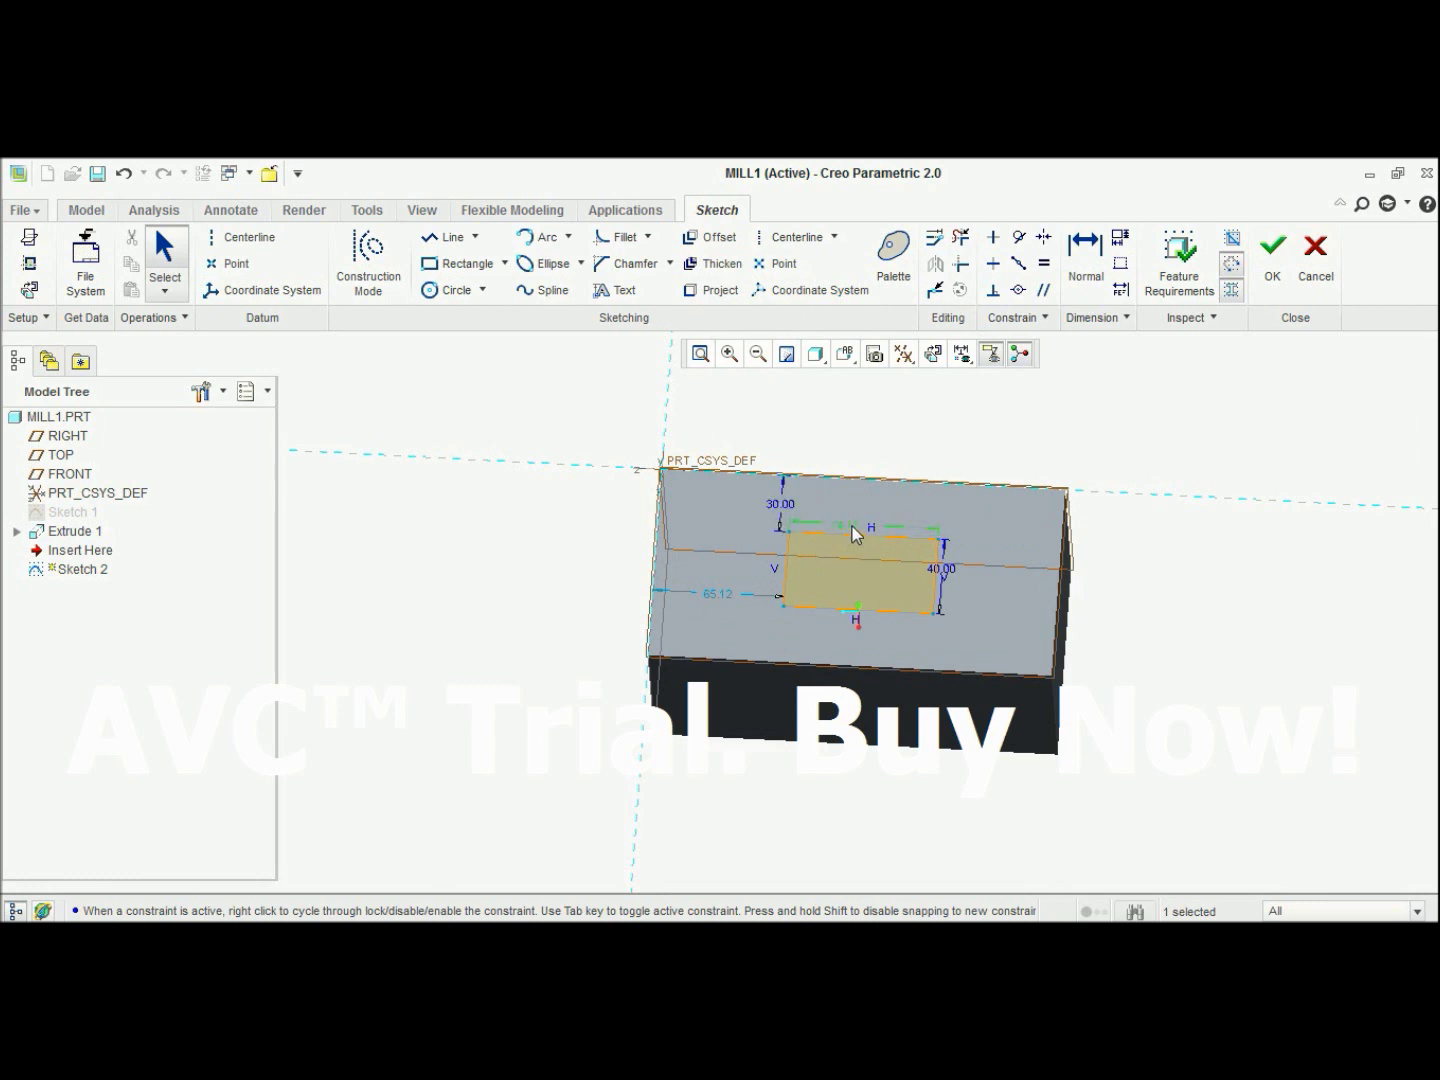
double_click(848, 526)
text(100)
key(Return)
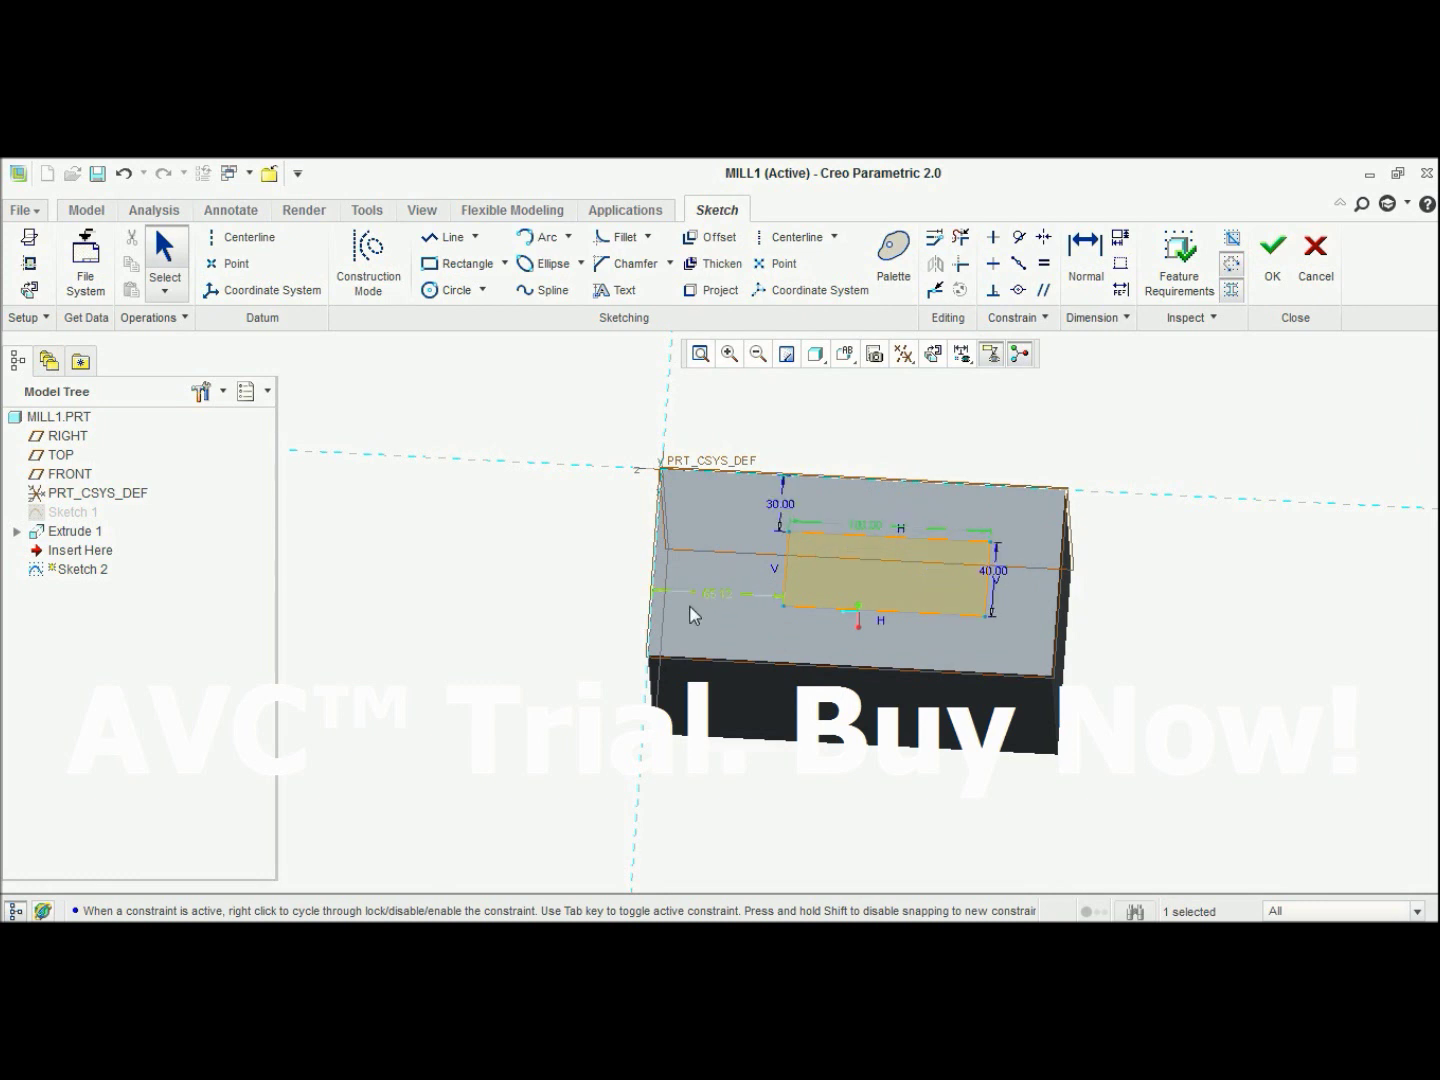
double_click(721, 594)
text(50)
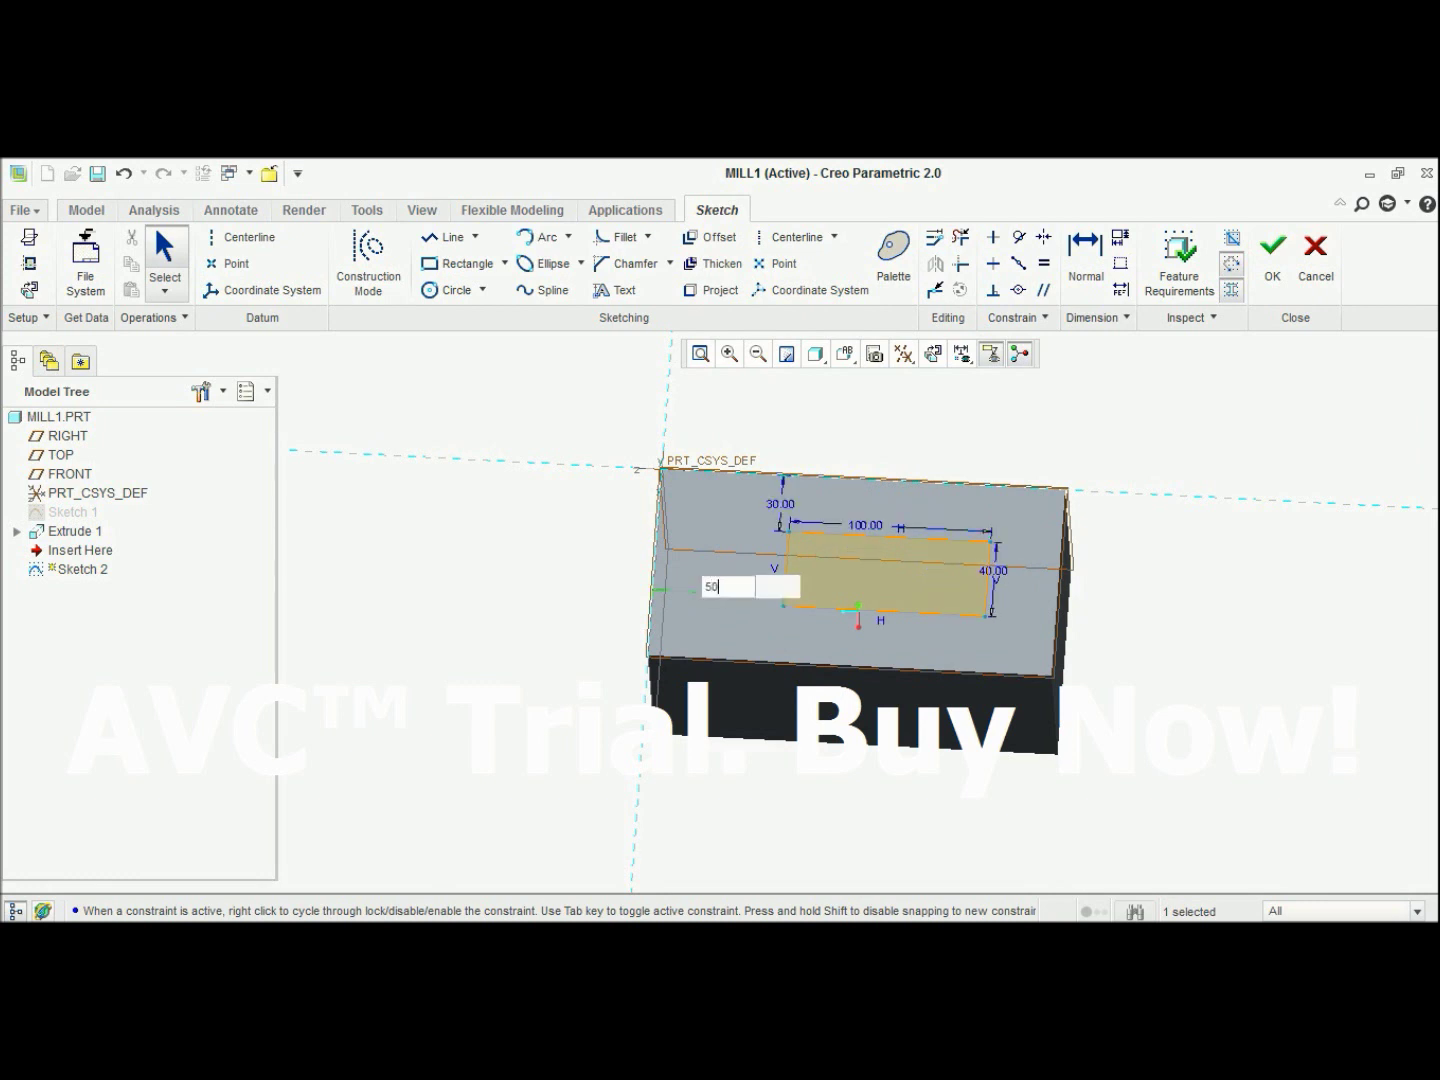
key(Return)
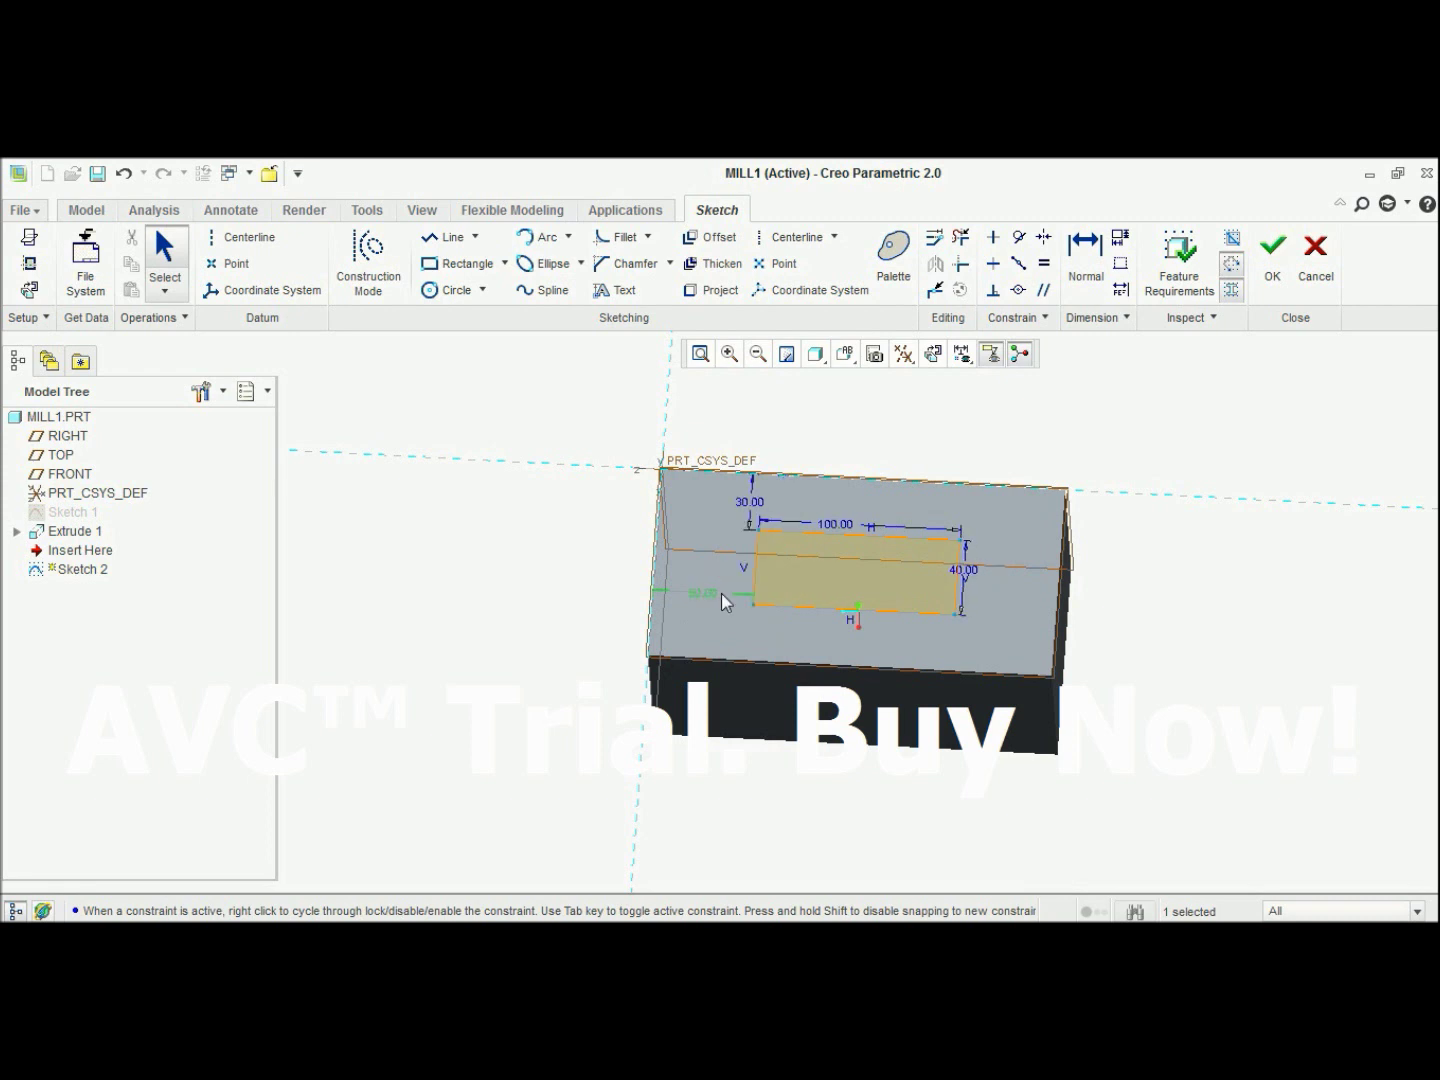
click(1291, 283)
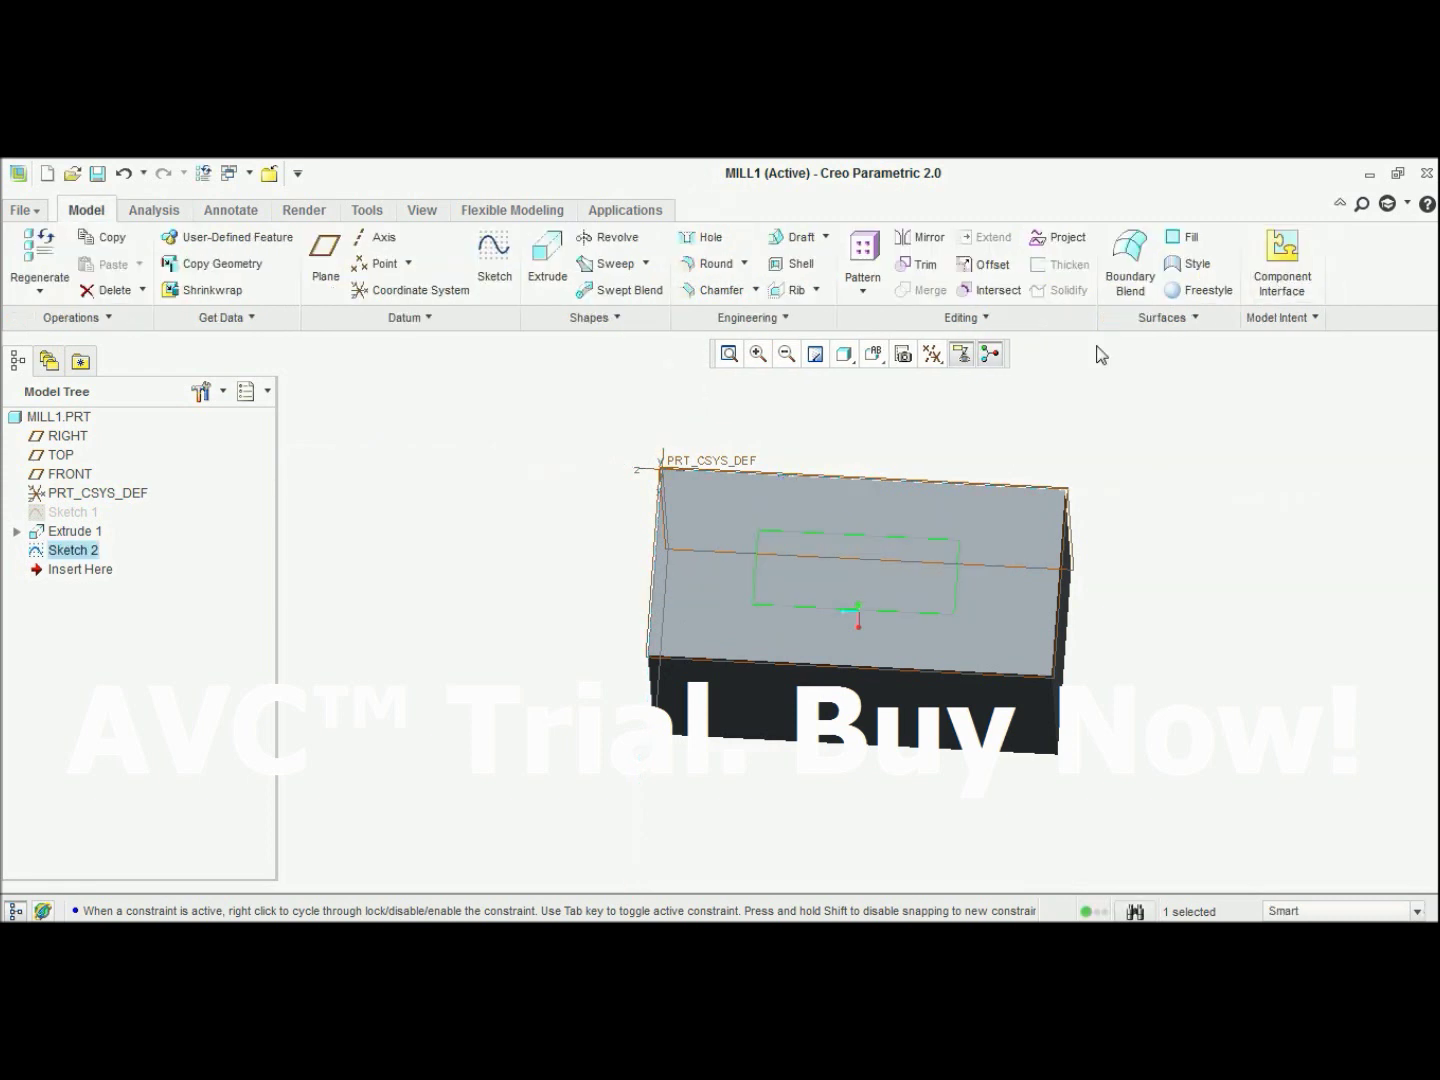
Extrude Sketch 2 as a material-removing cut 15 deep into the block.
click(548, 290)
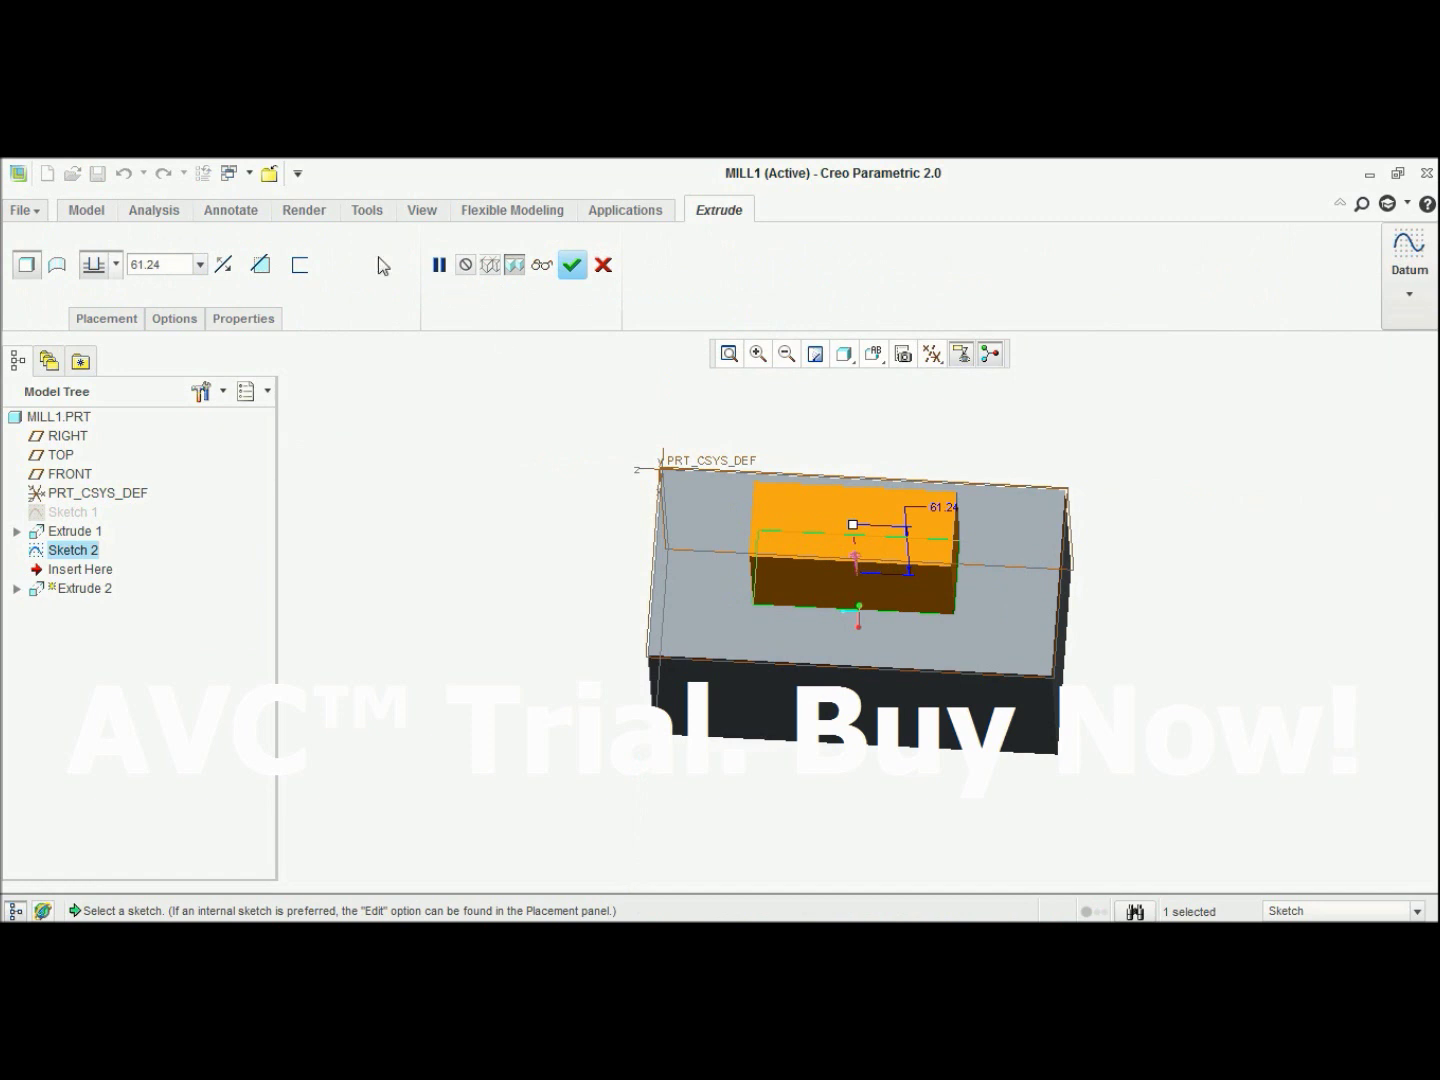
click(260, 264)
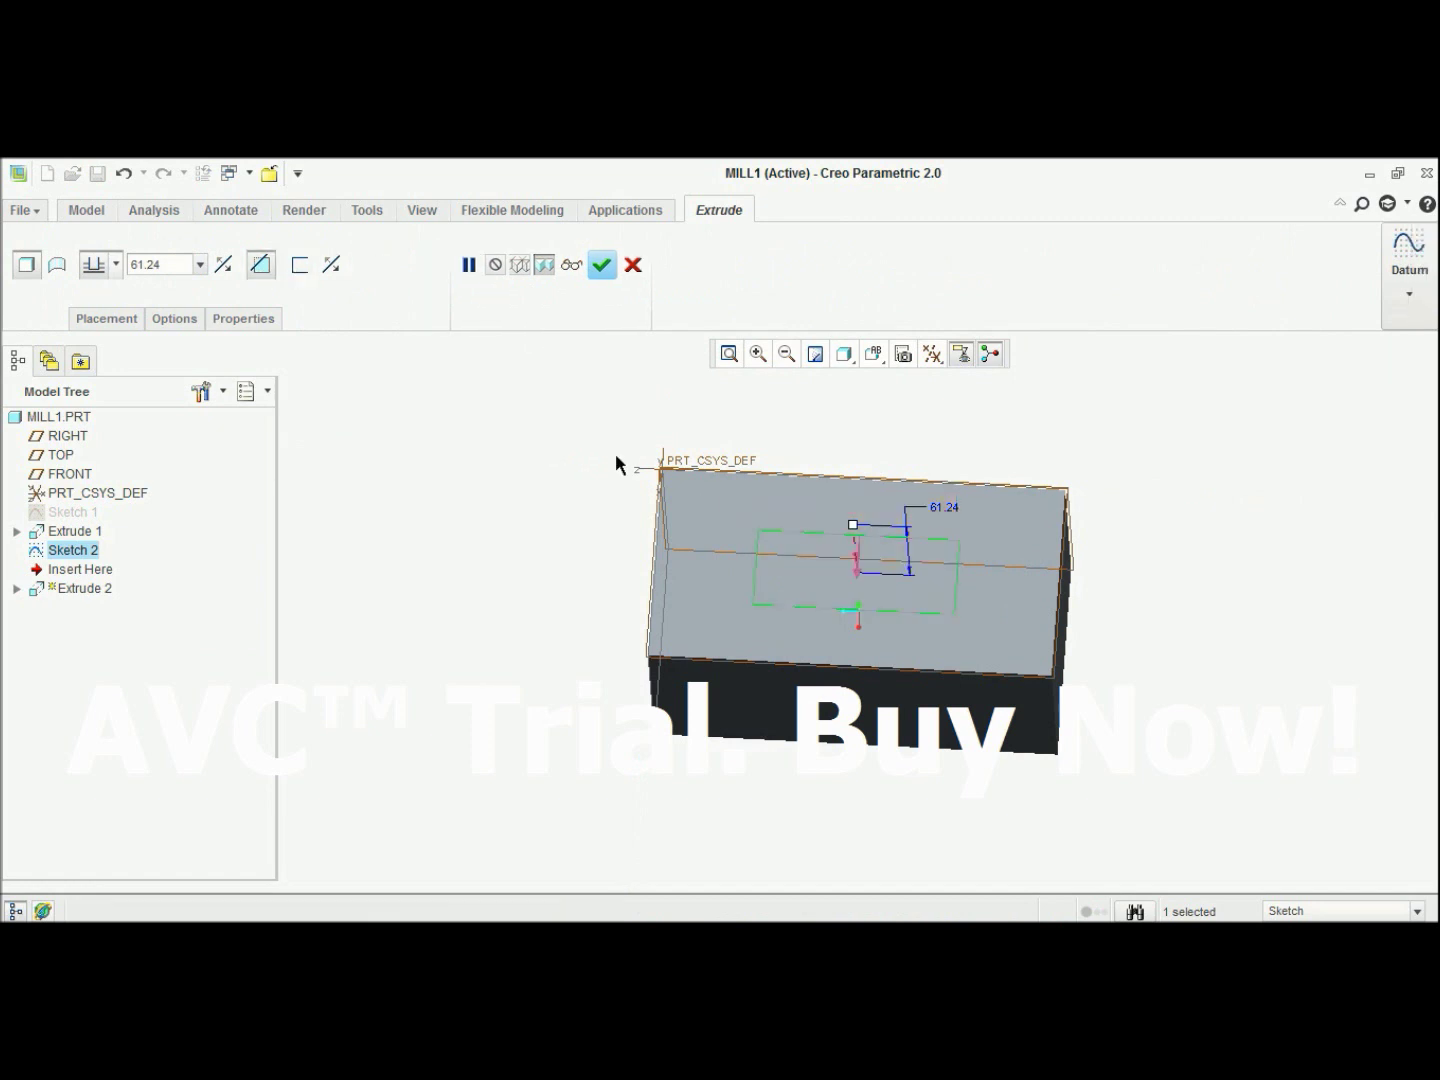
click(855, 574)
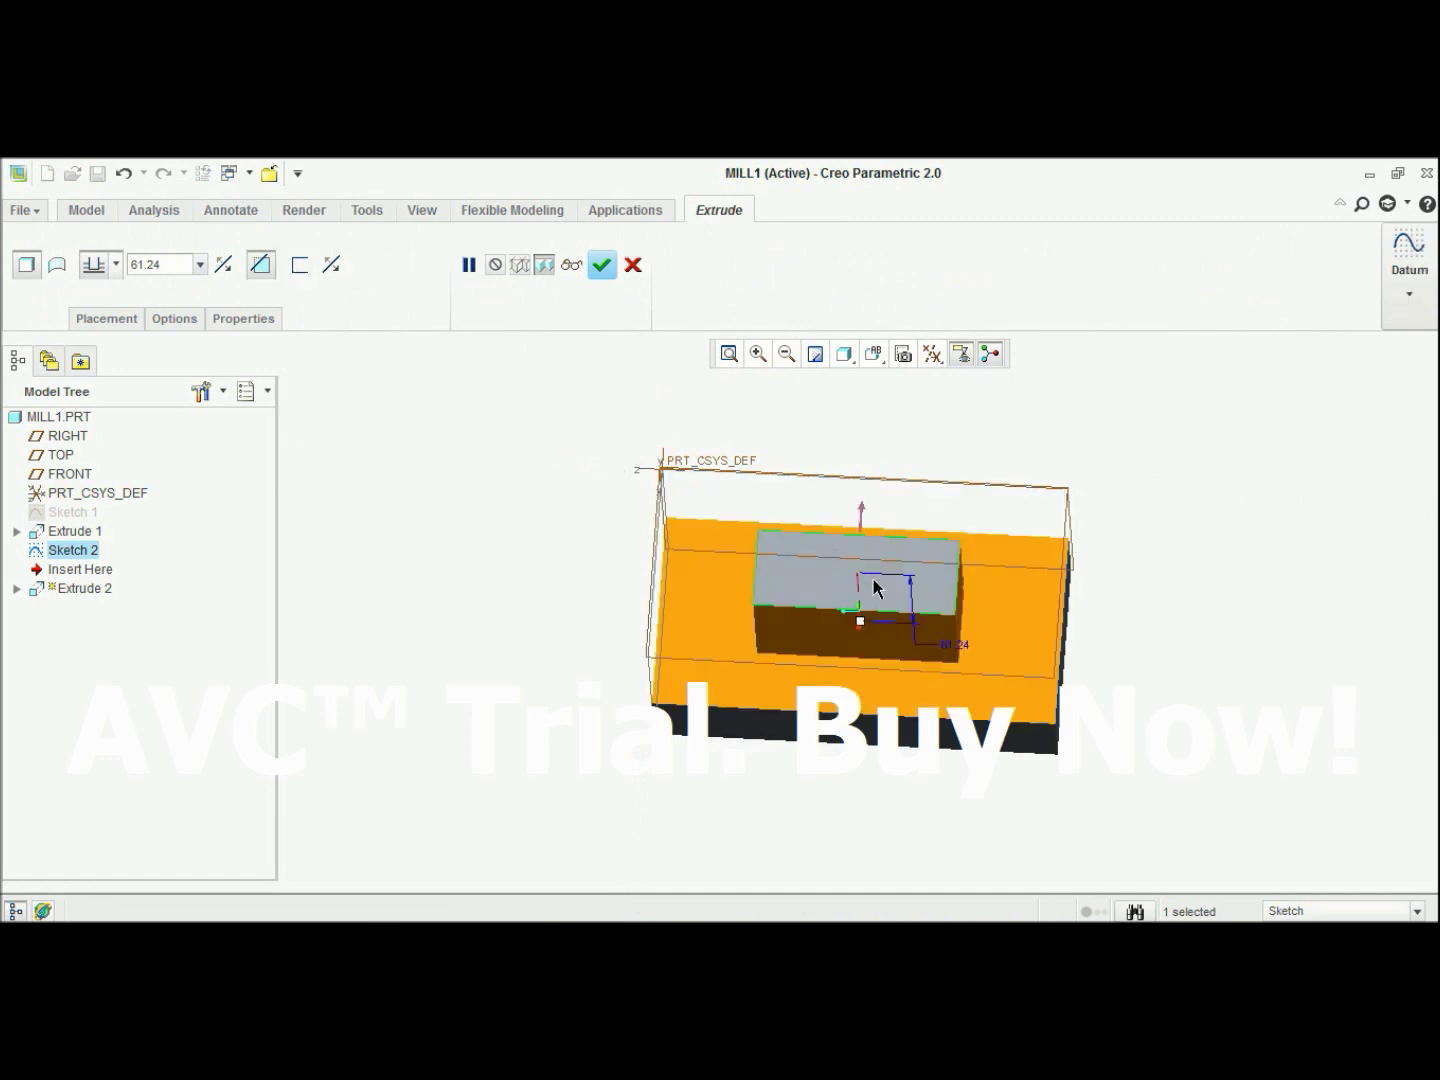
click(861, 522)
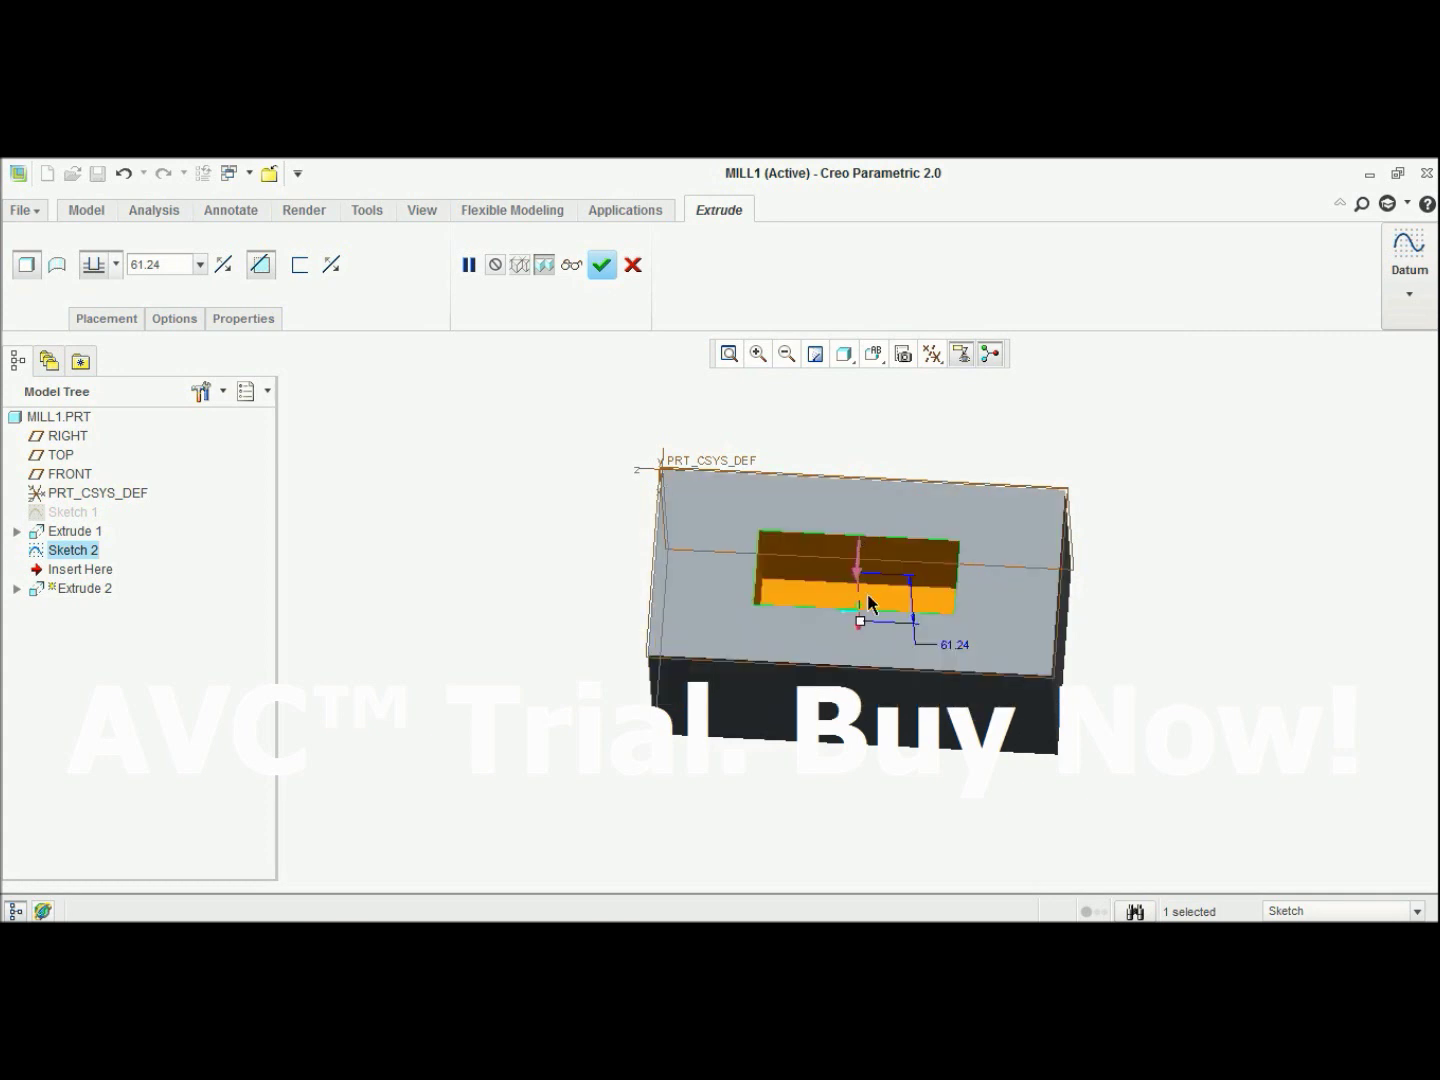
double_click(953, 646)
text(15)
key(Return)
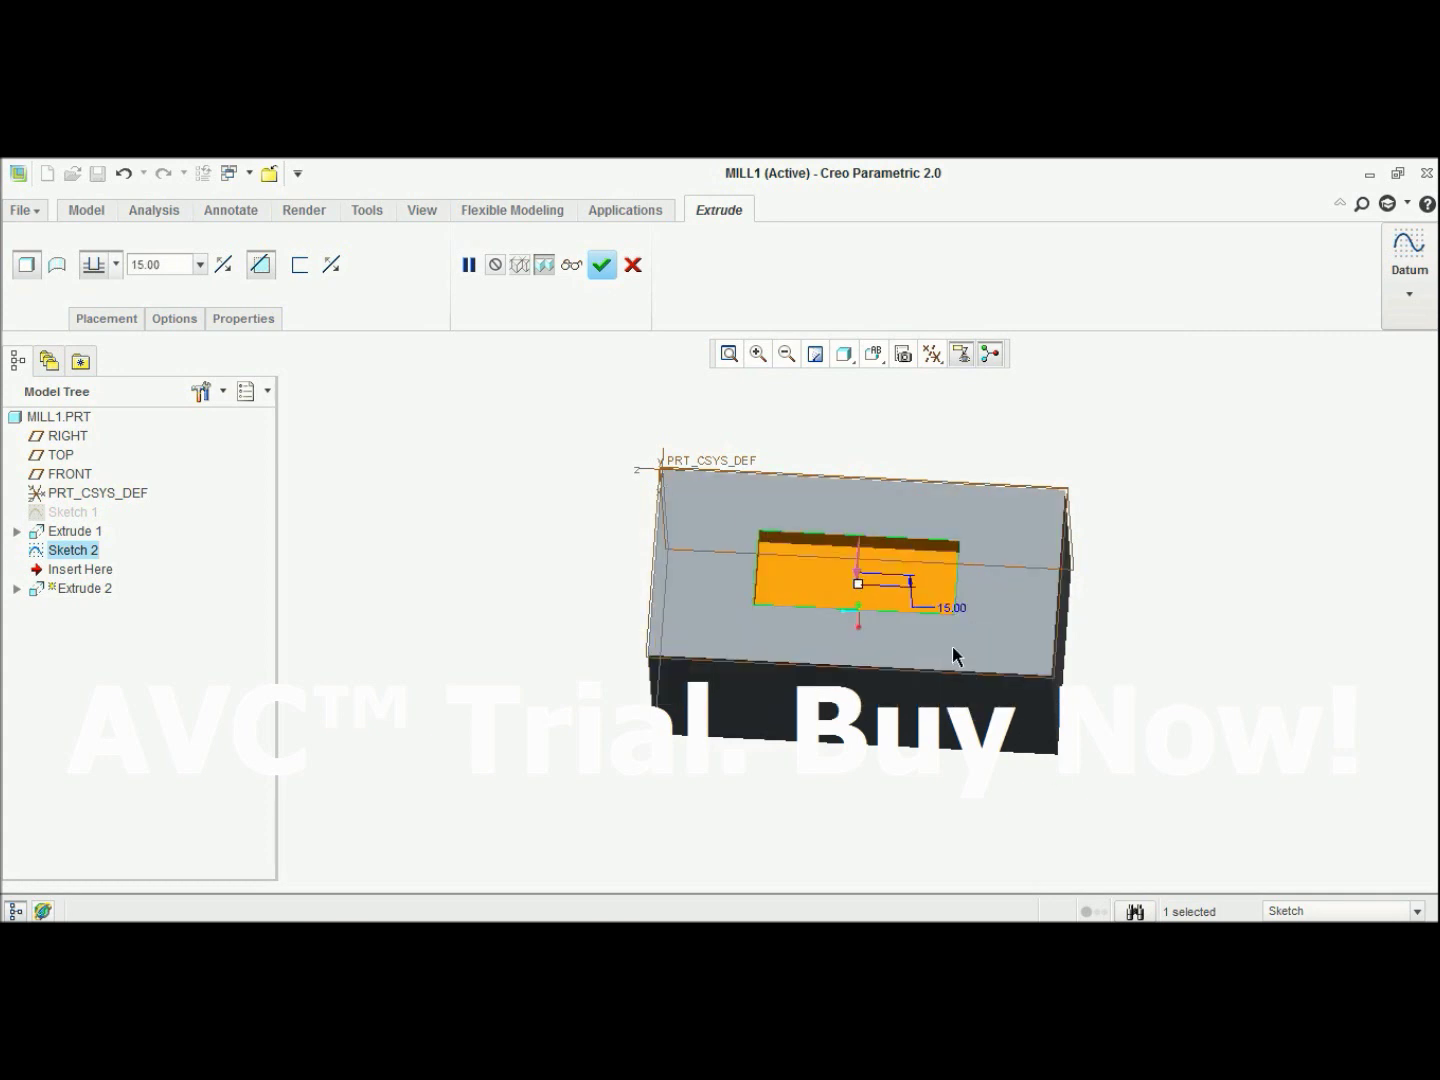
click(601, 266)
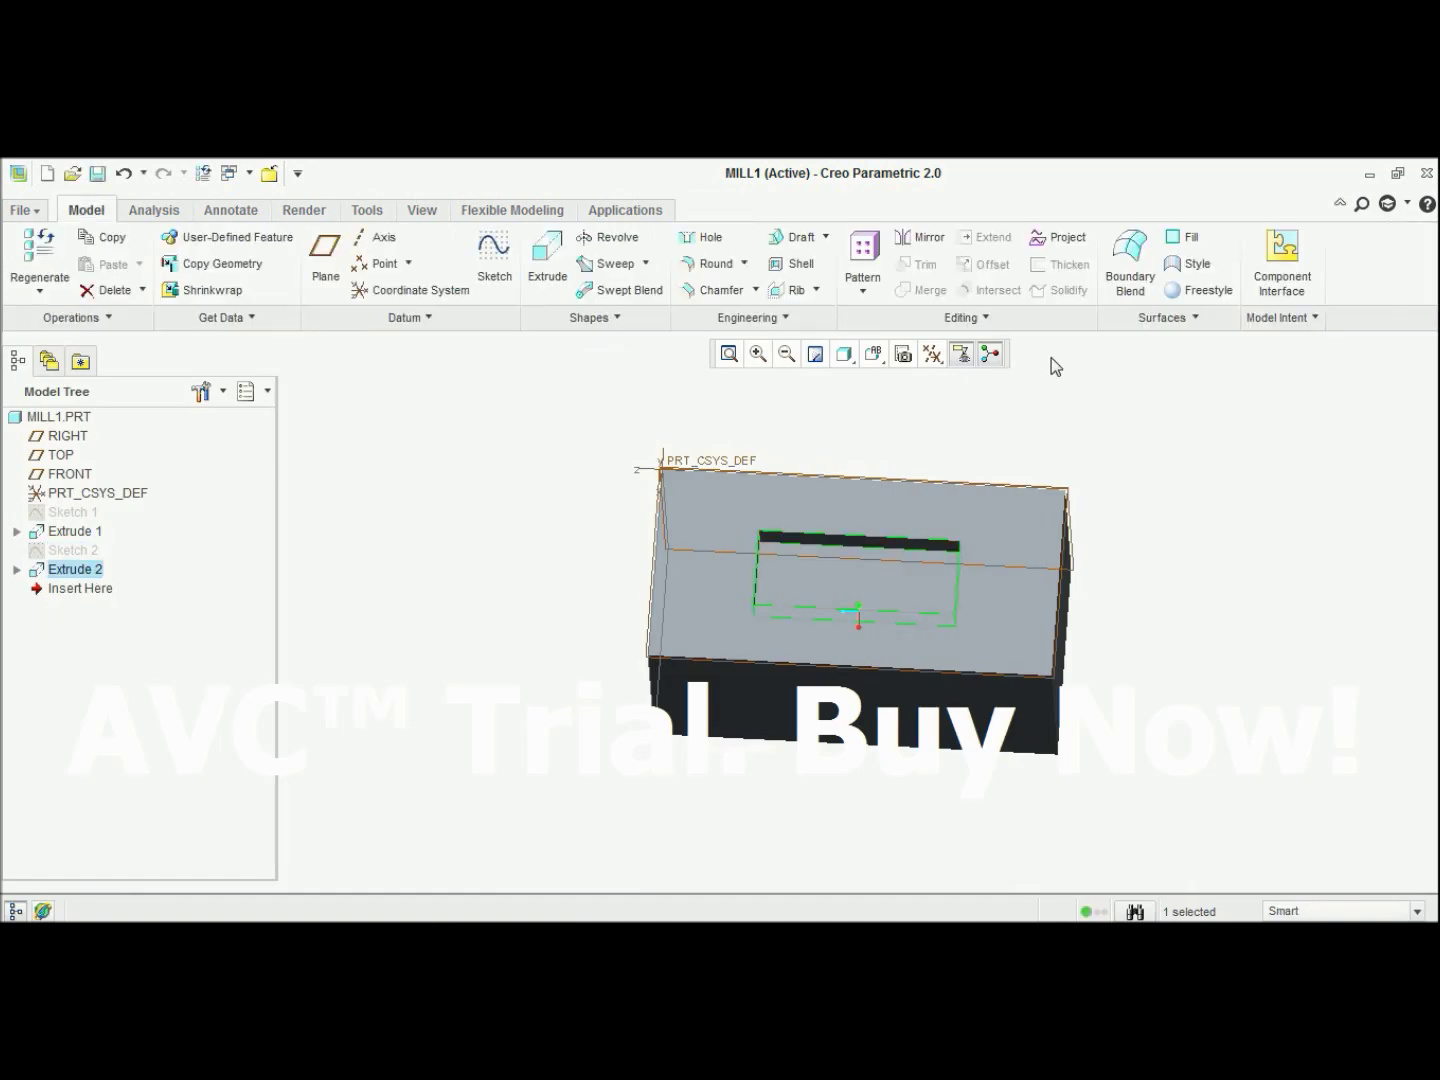
Save the MILL1 part to the Desktop folder.
click(97, 174)
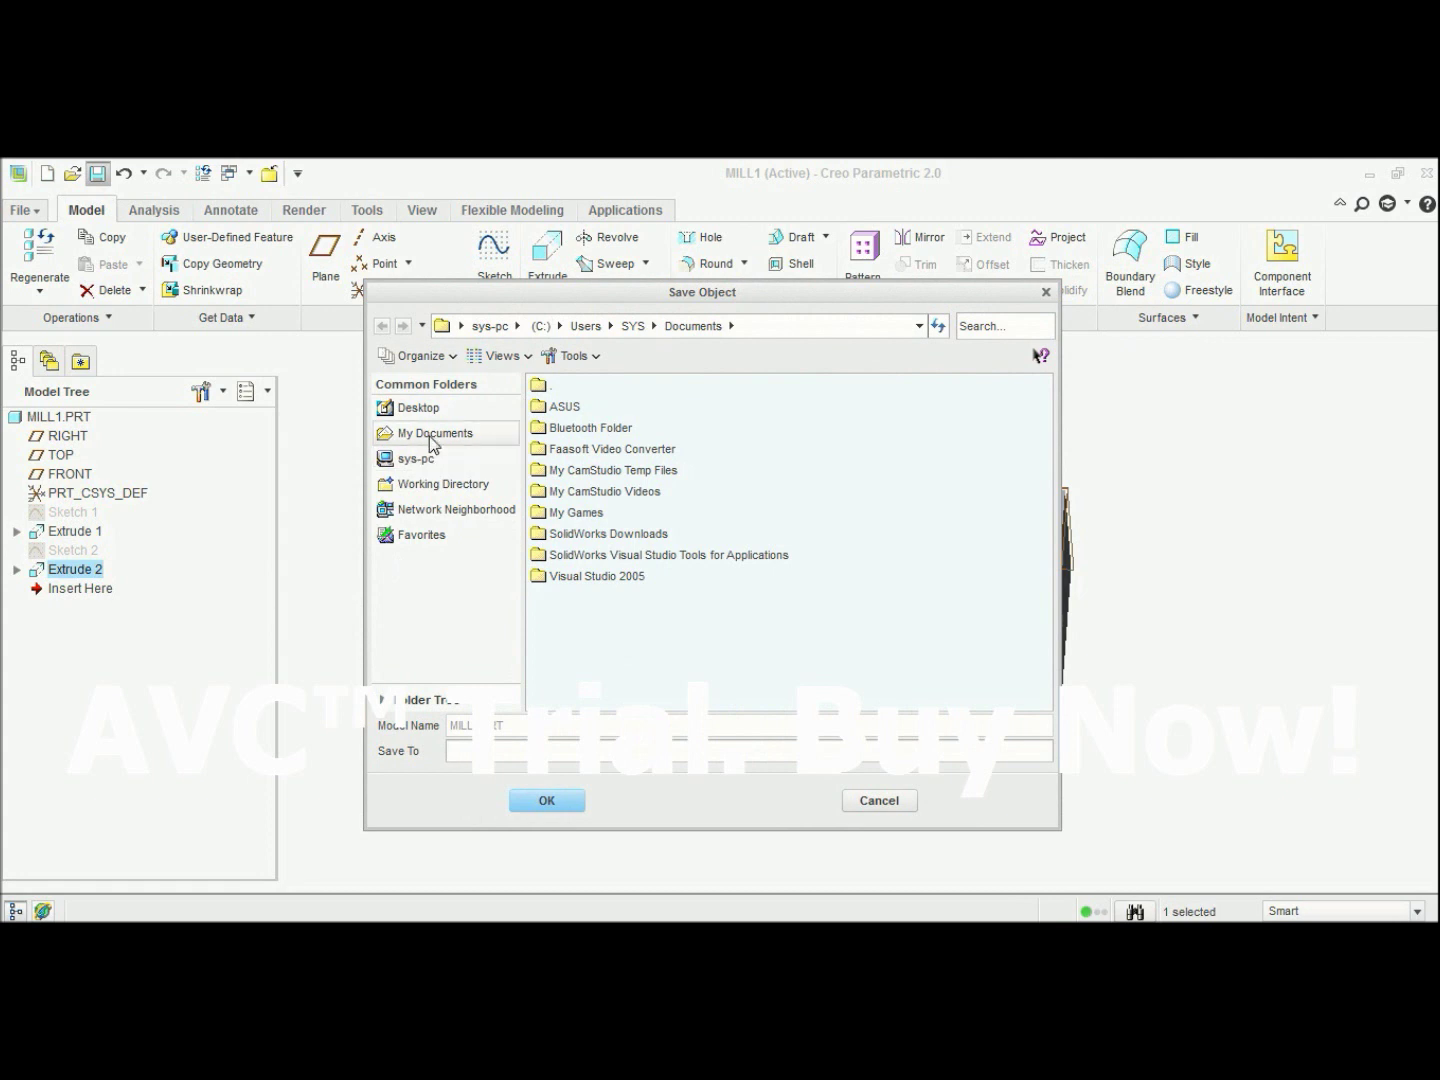
click(415, 409)
click(546, 801)
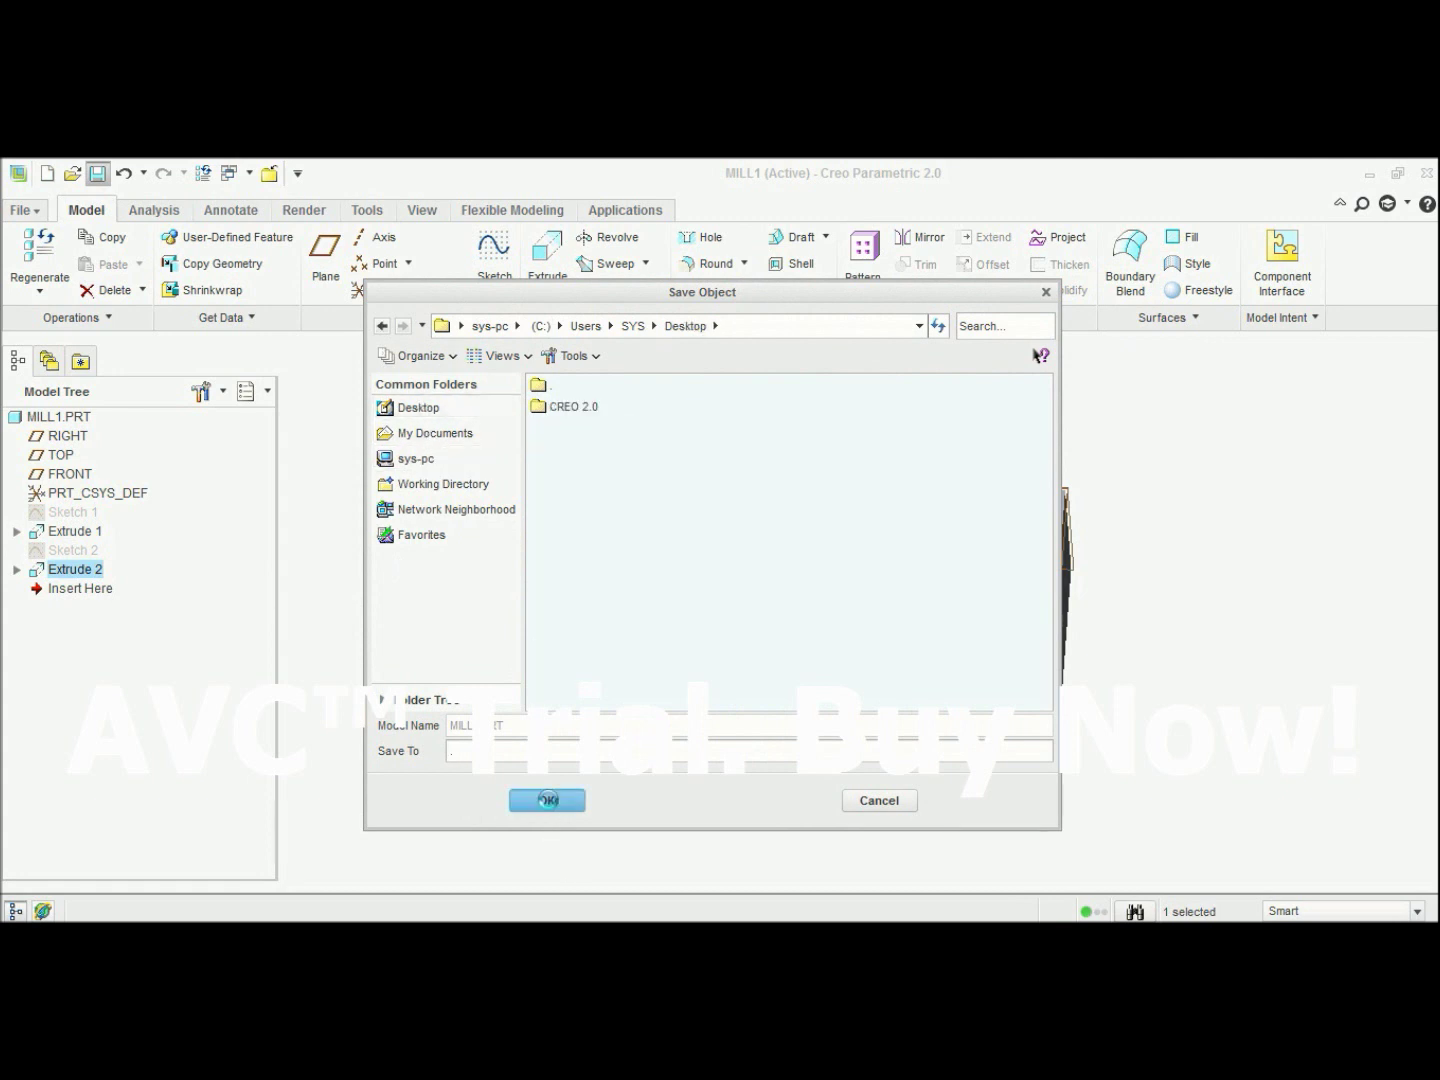
click(47, 174)
click(651, 481)
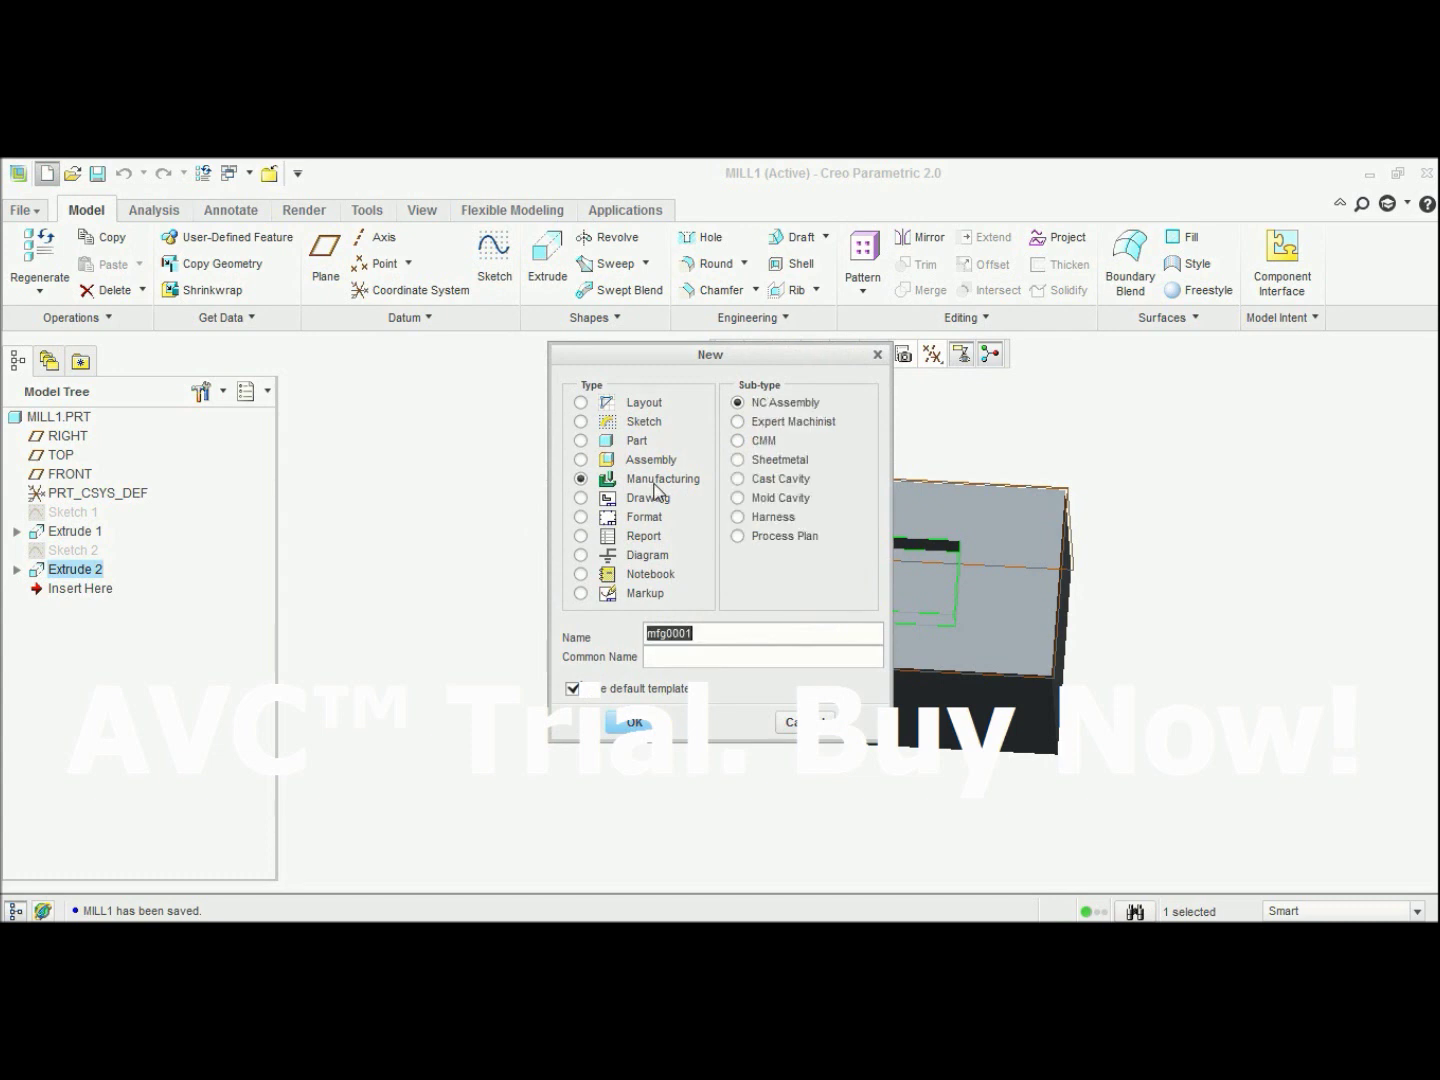
Create NC assembly mfg0001 from the mmns_mfg_nc template and browse for a reference model.
click(638, 724)
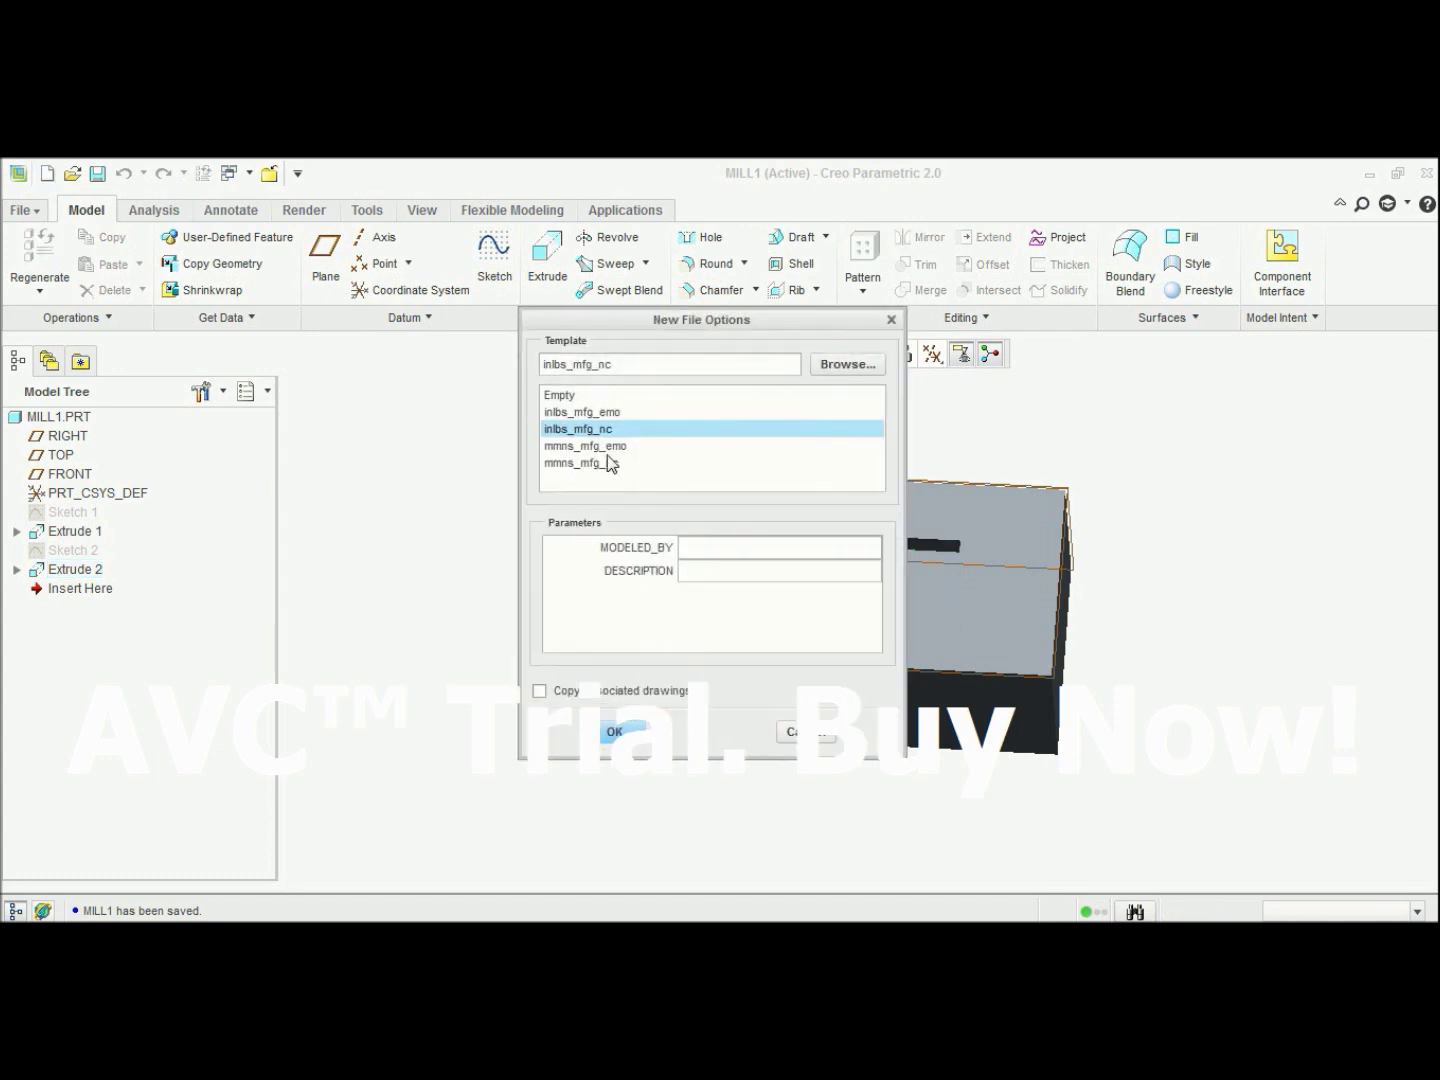
click(608, 462)
click(613, 732)
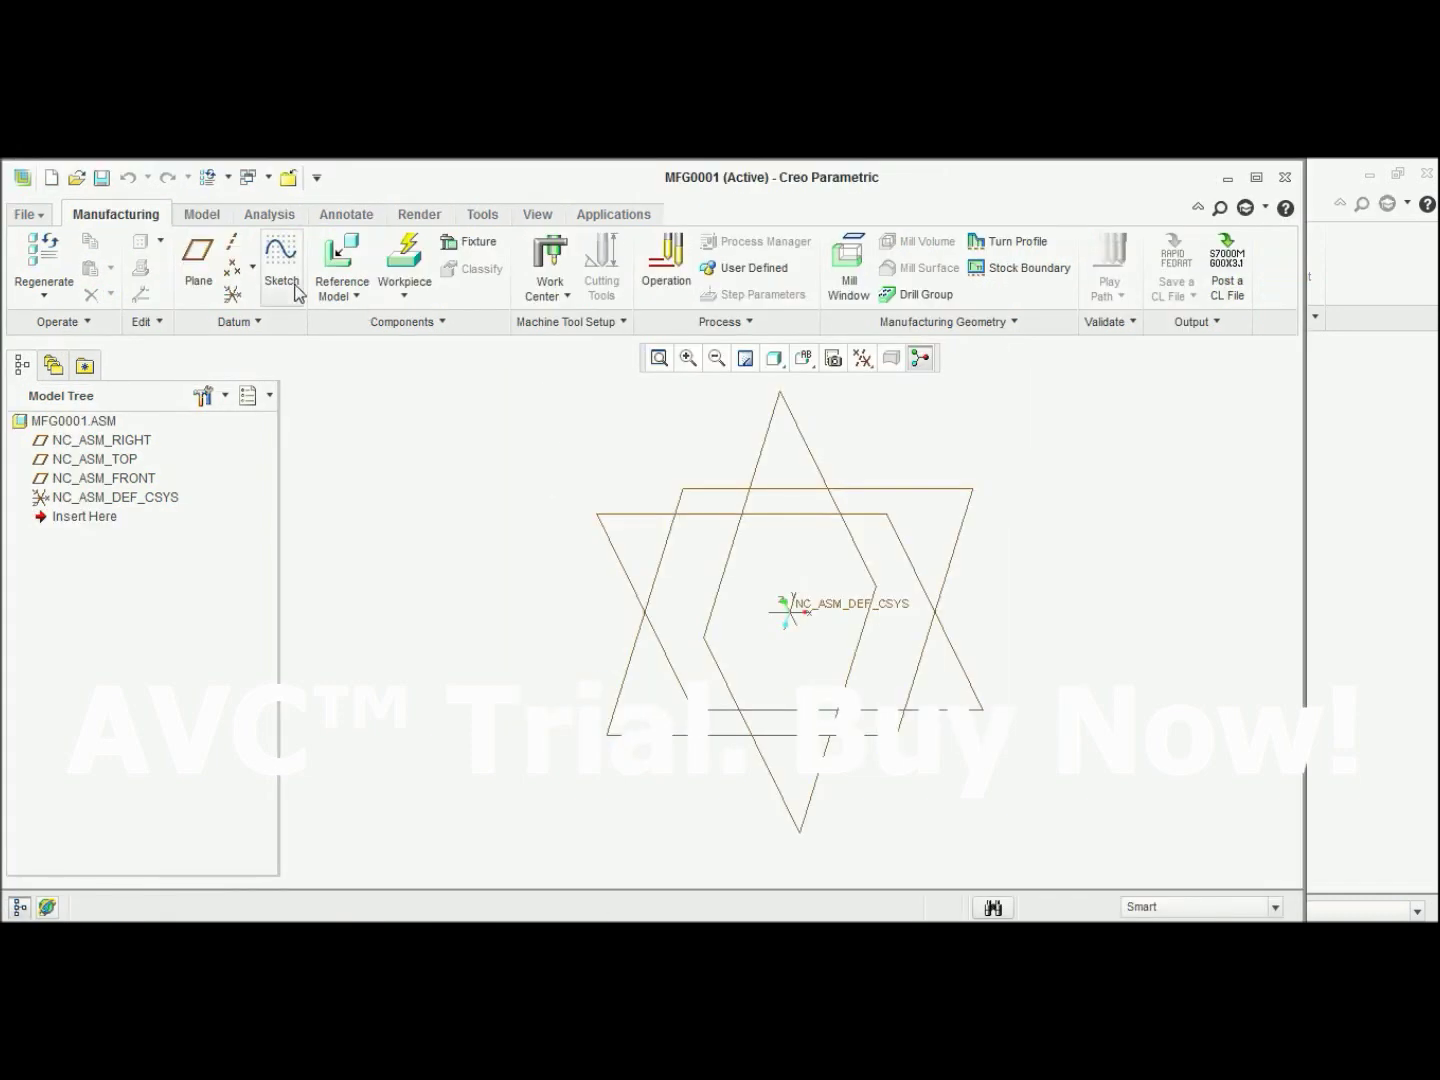
click(343, 295)
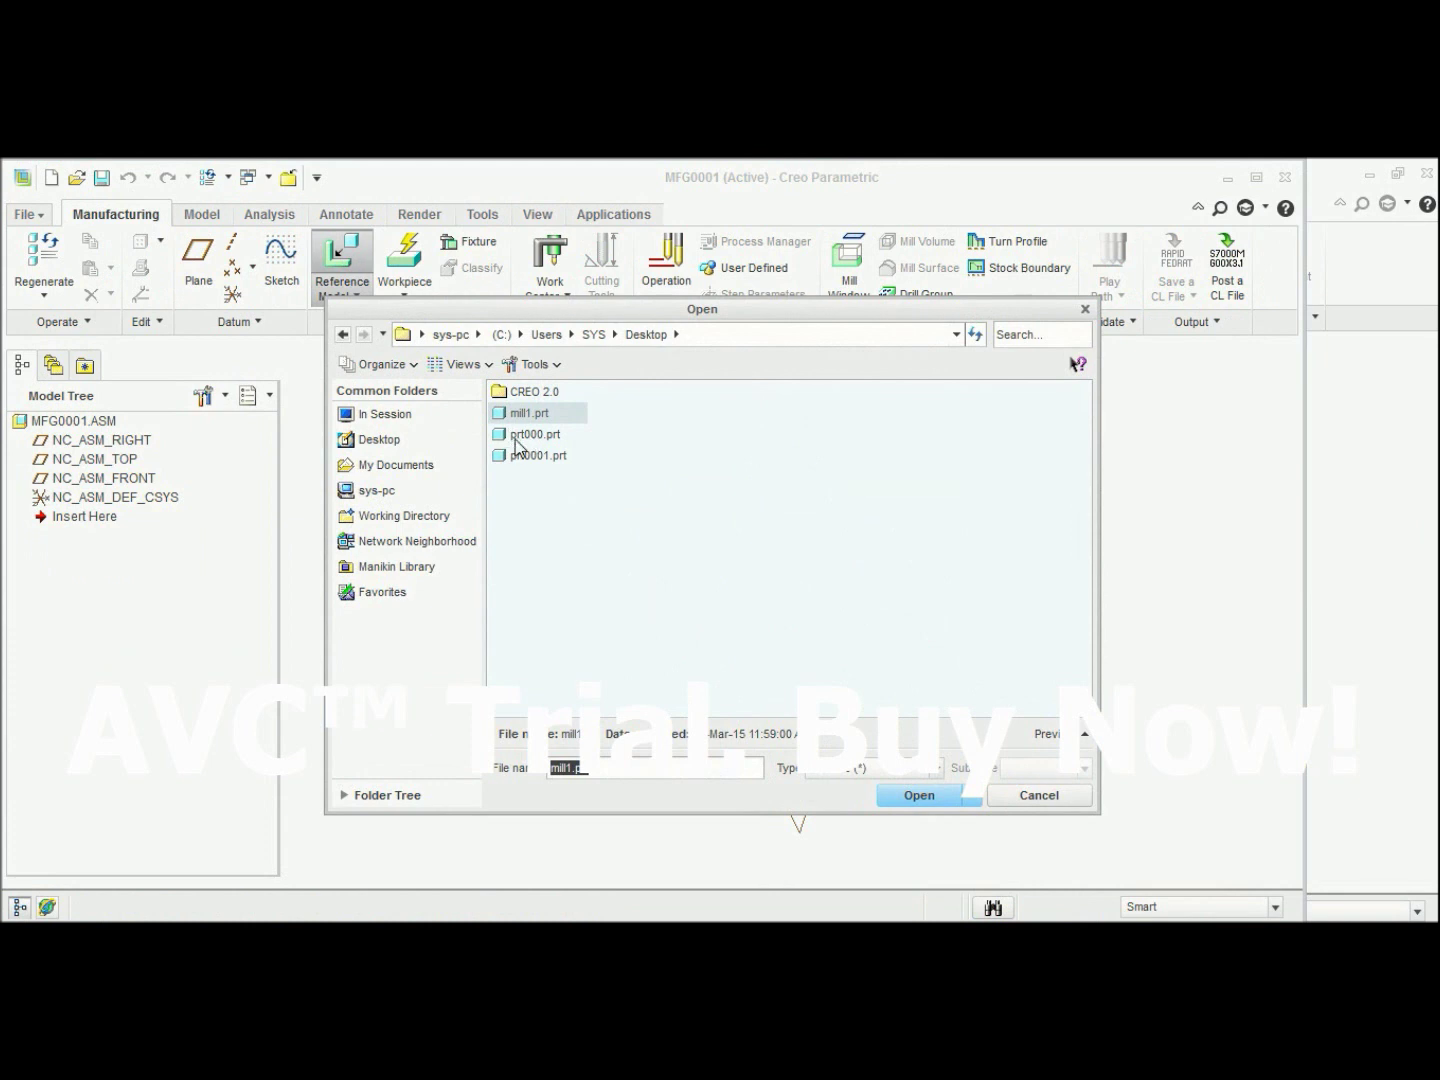
Load mill1.prt as the reference model with the Default placement constraint.
click(536, 416)
click(931, 790)
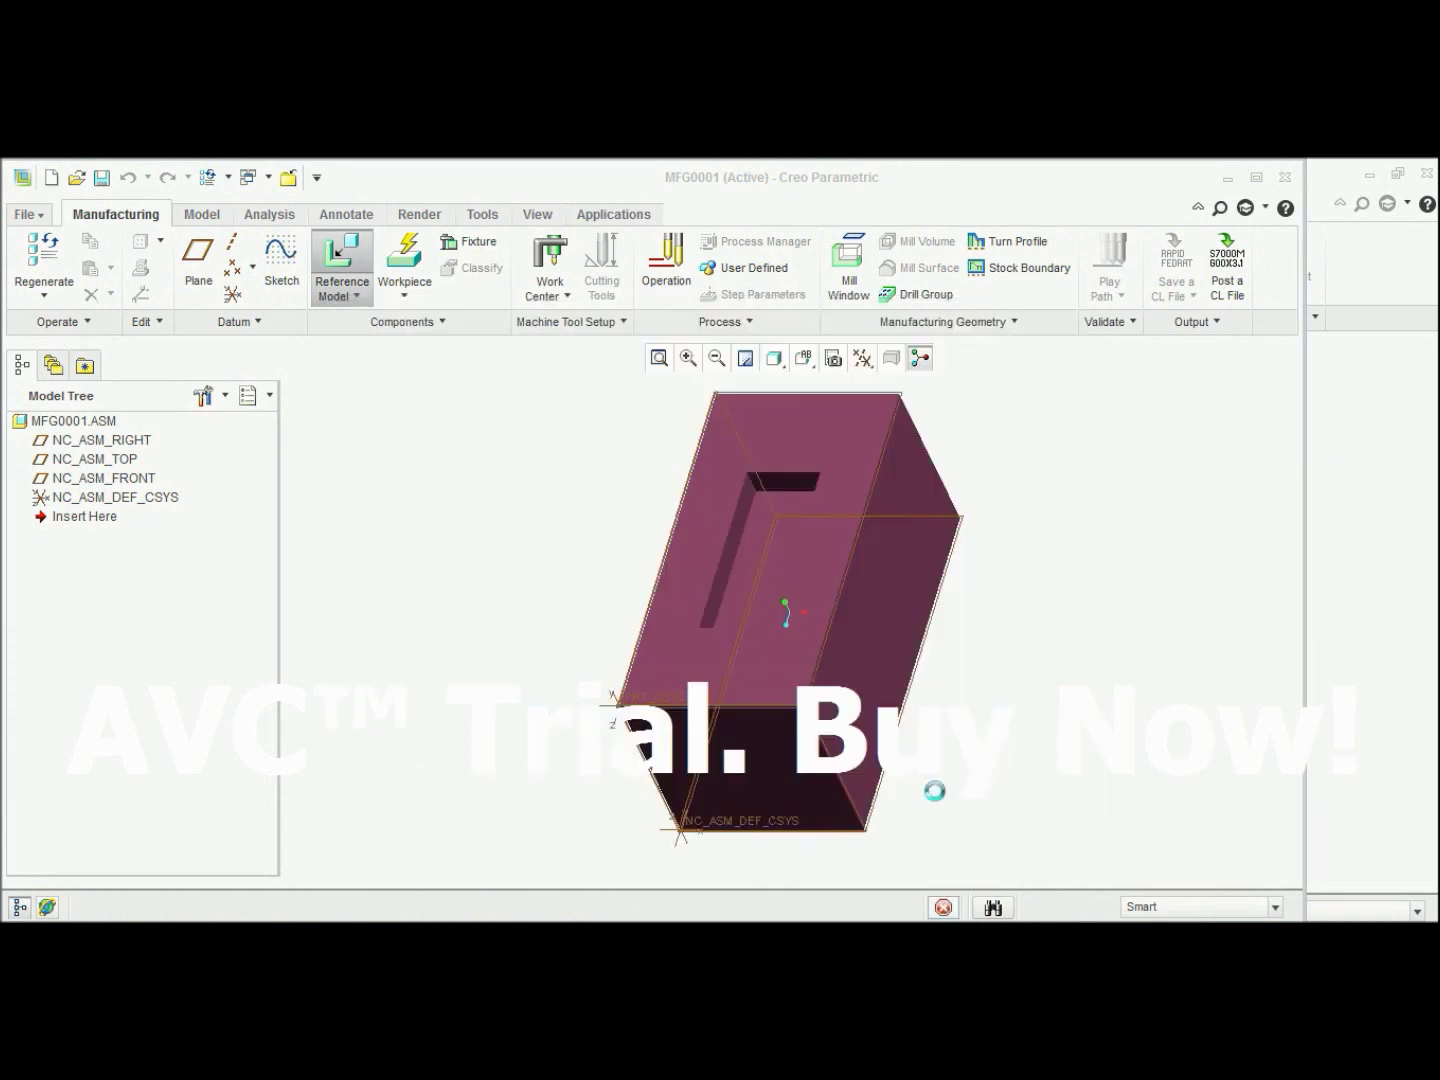
click(356, 275)
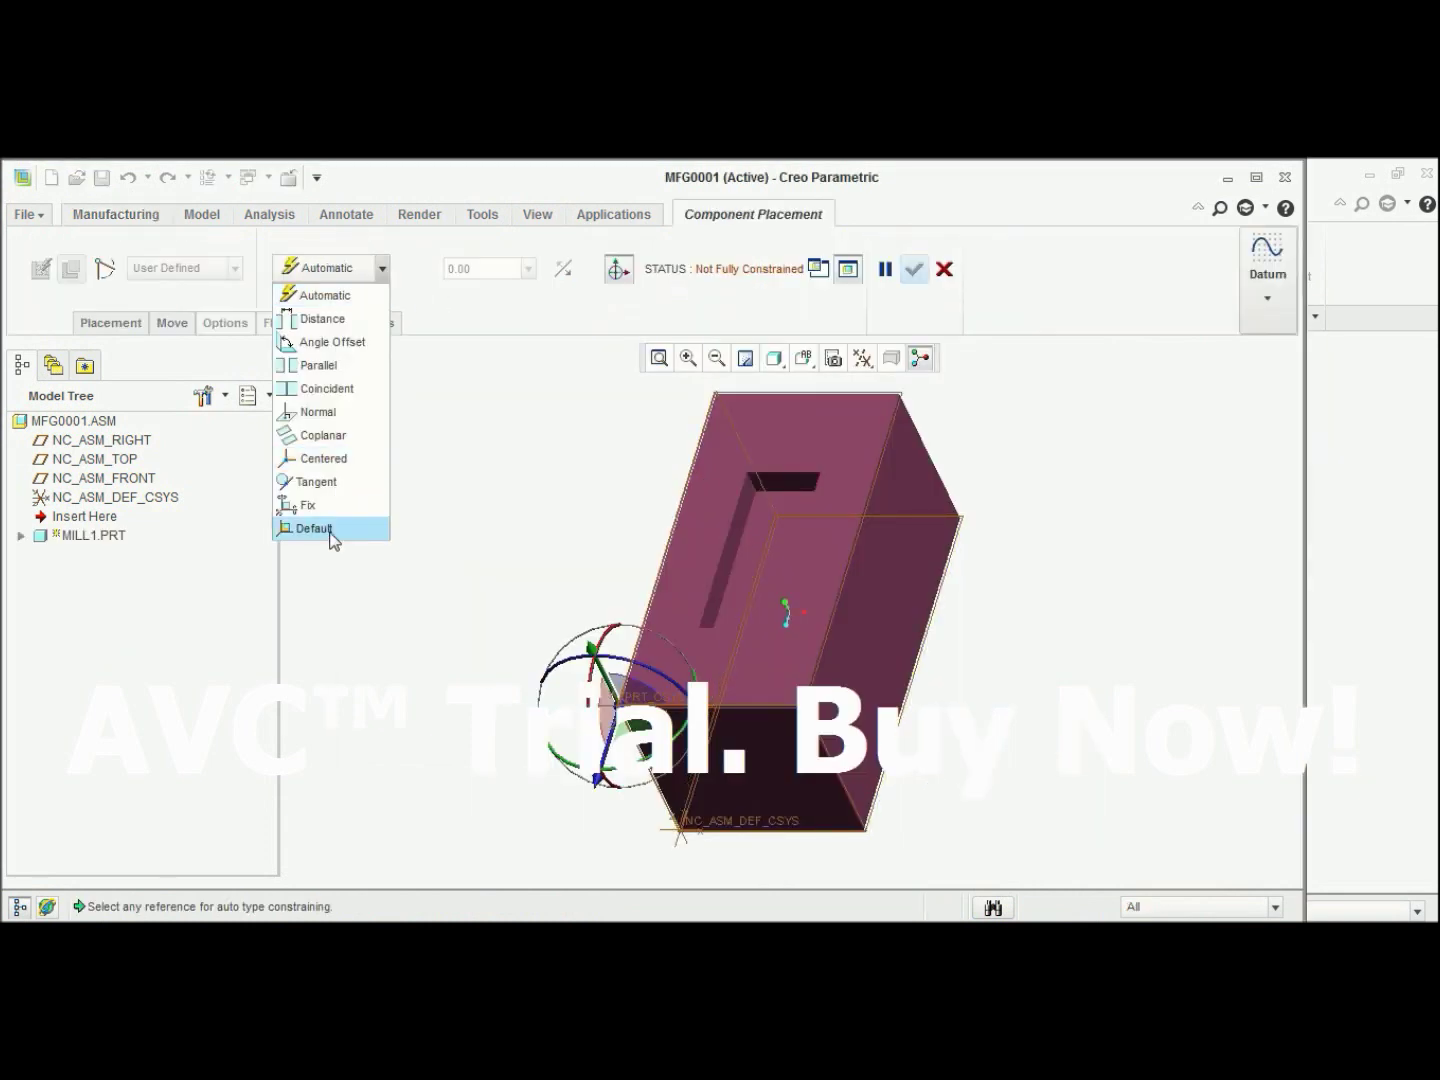
click(313, 528)
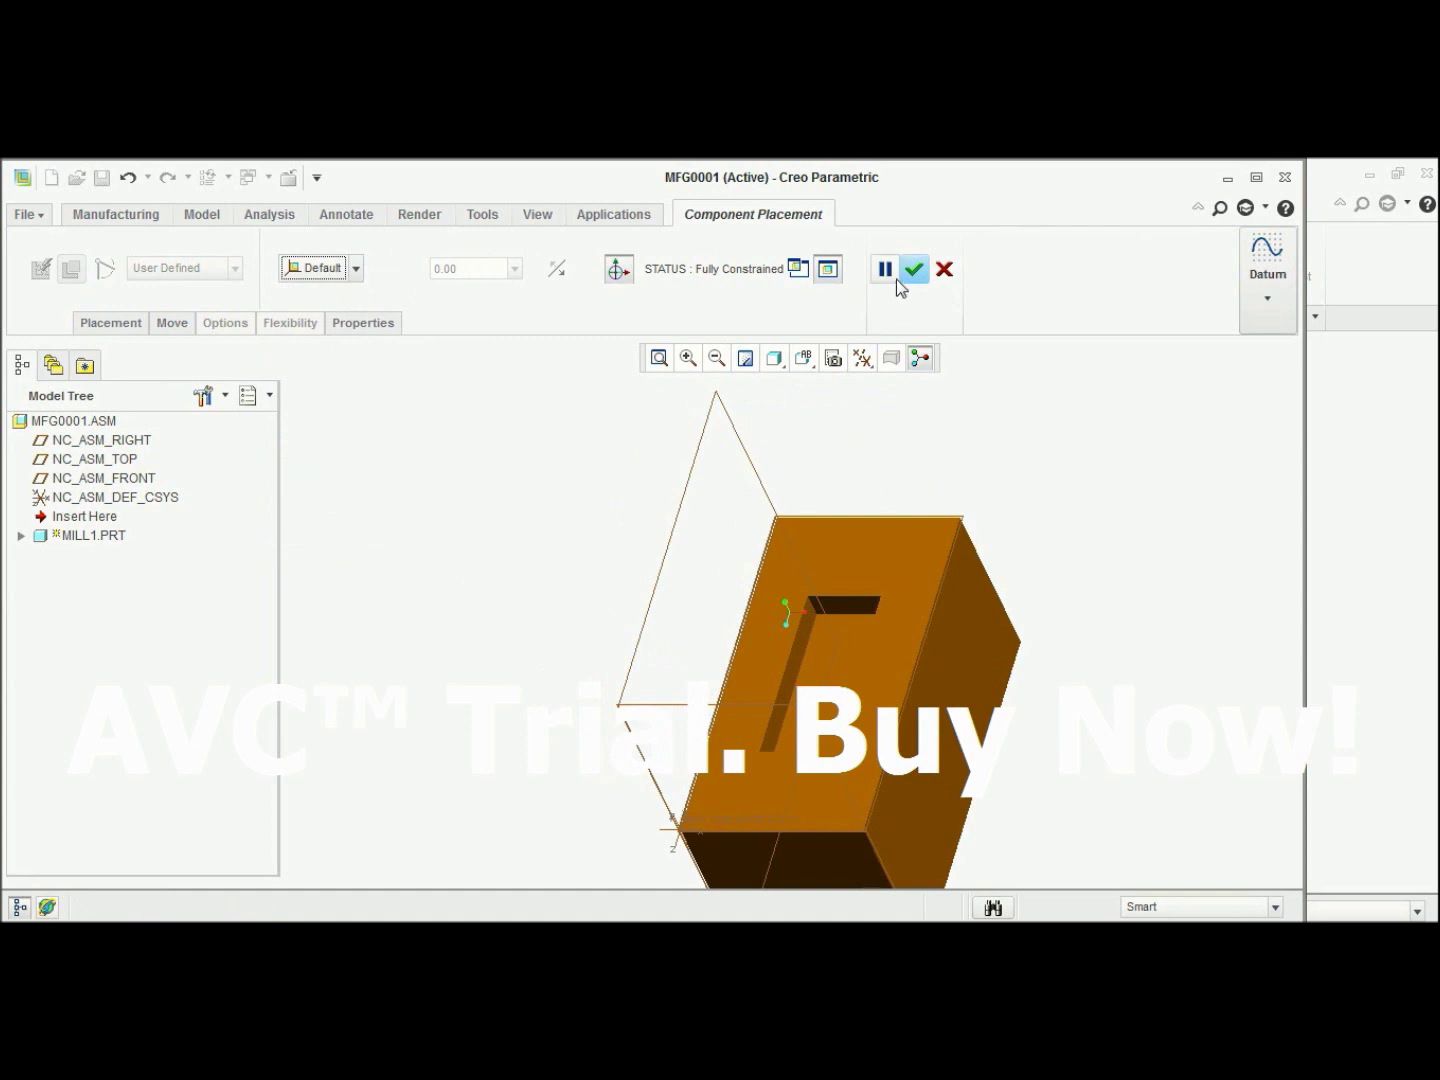
click(904, 274)
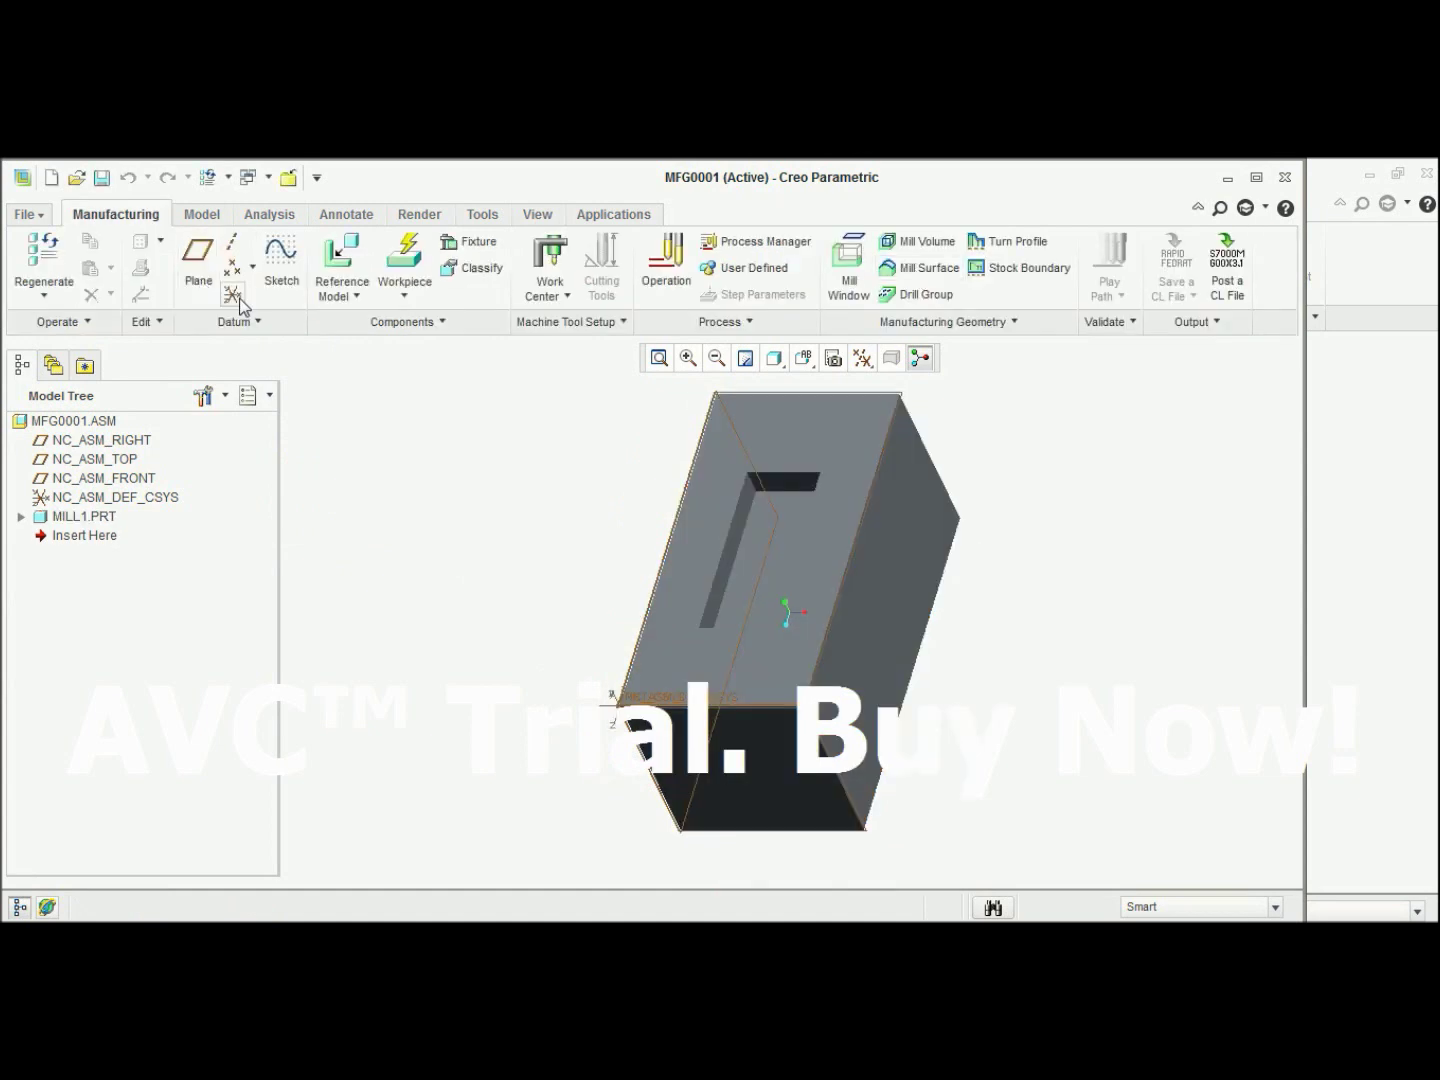
click(237, 300)
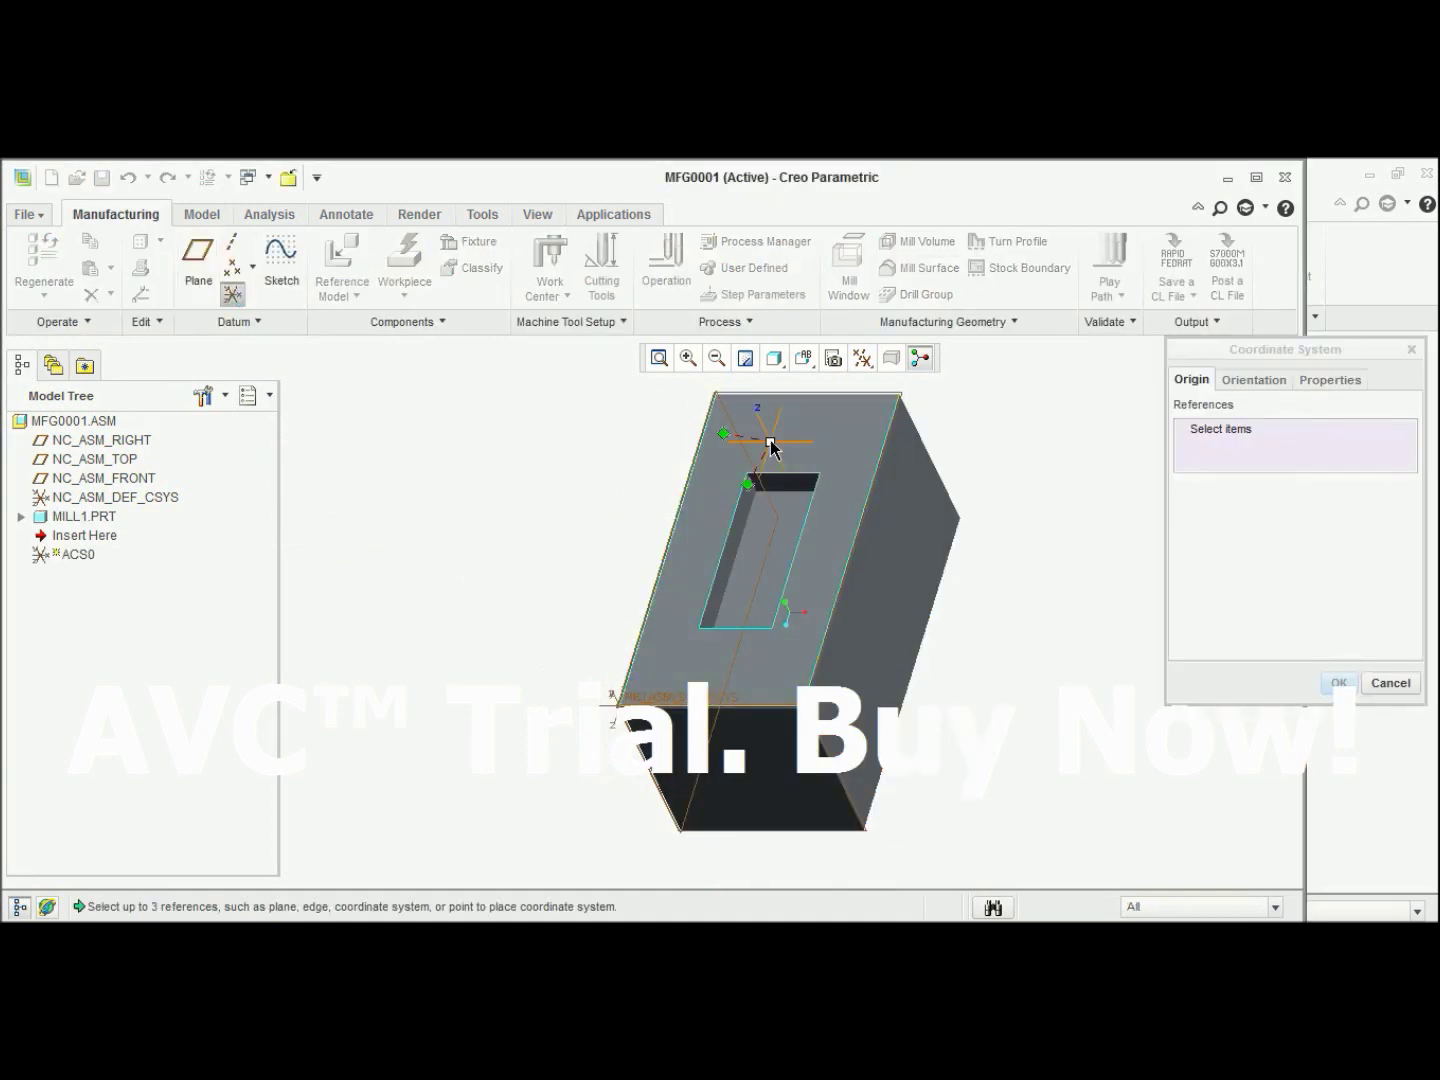
Reference a new coordinate system to the top face and two top edges, left-edge offset 0.
click(769, 447)
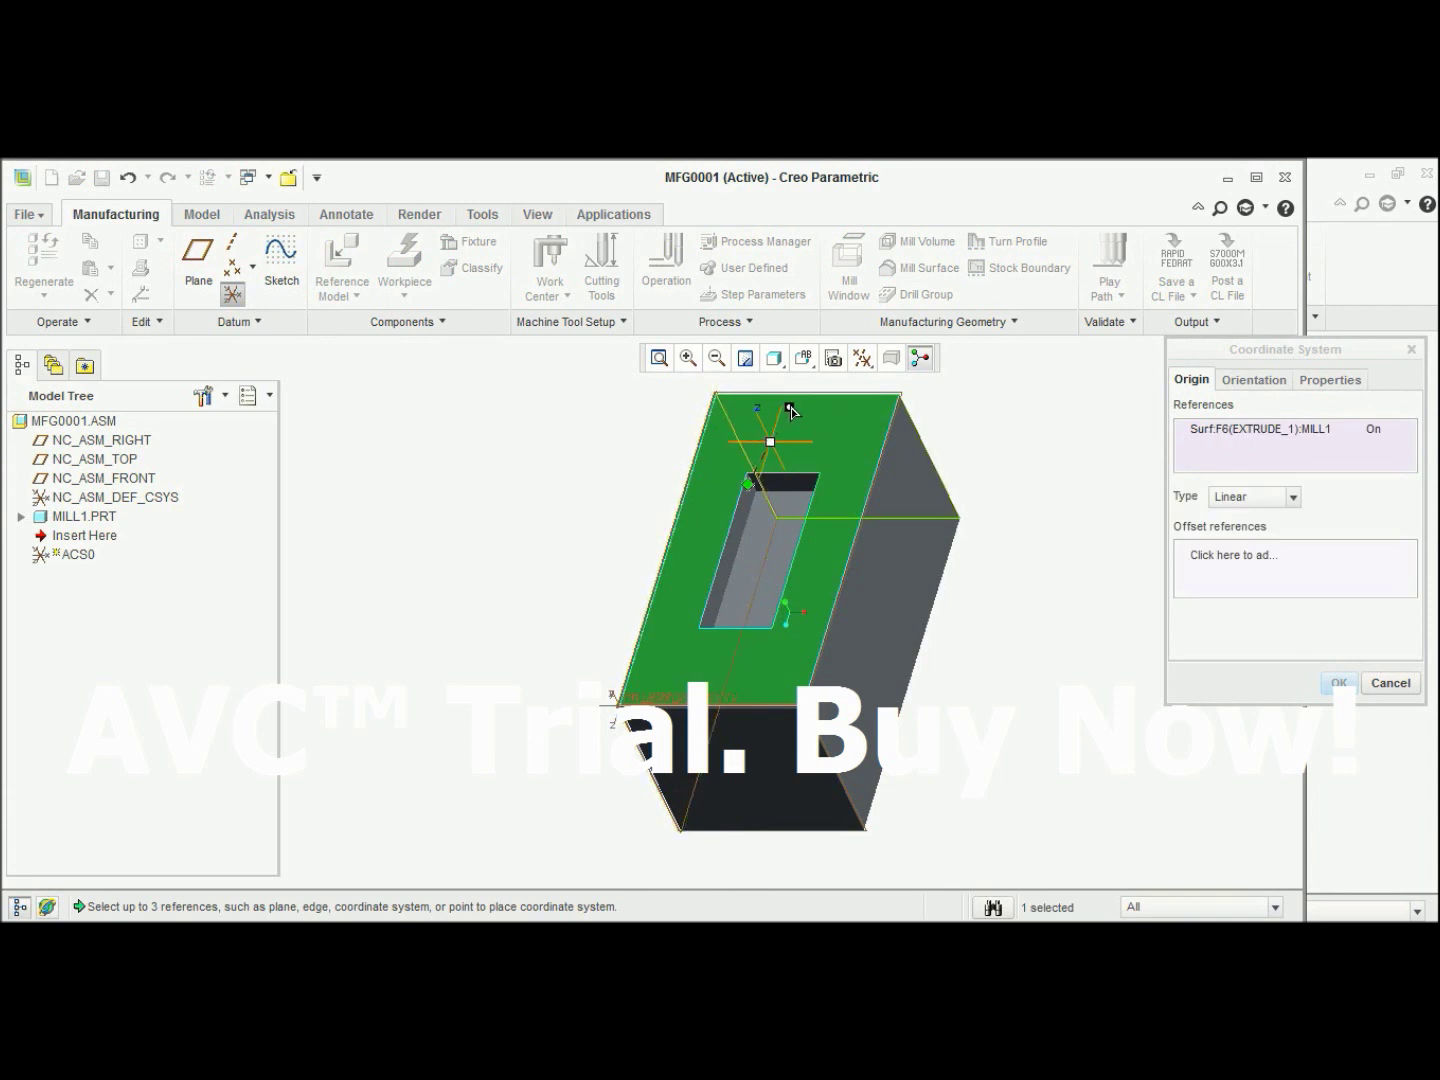
drag(790, 410, 785, 394)
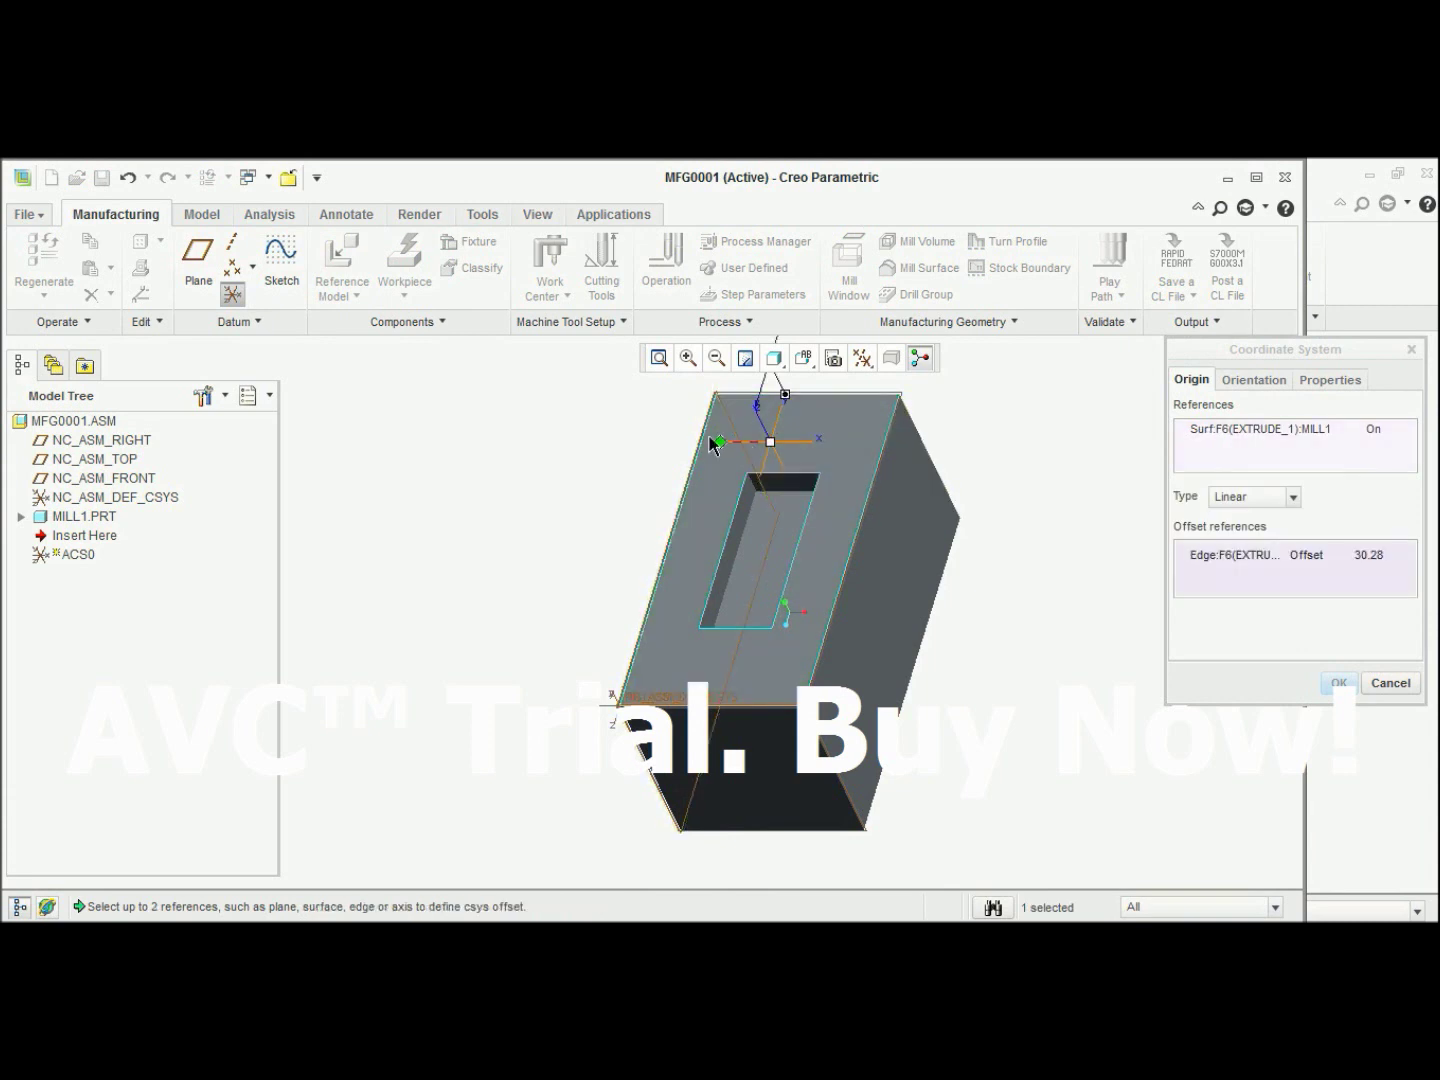
drag(712, 436, 709, 436)
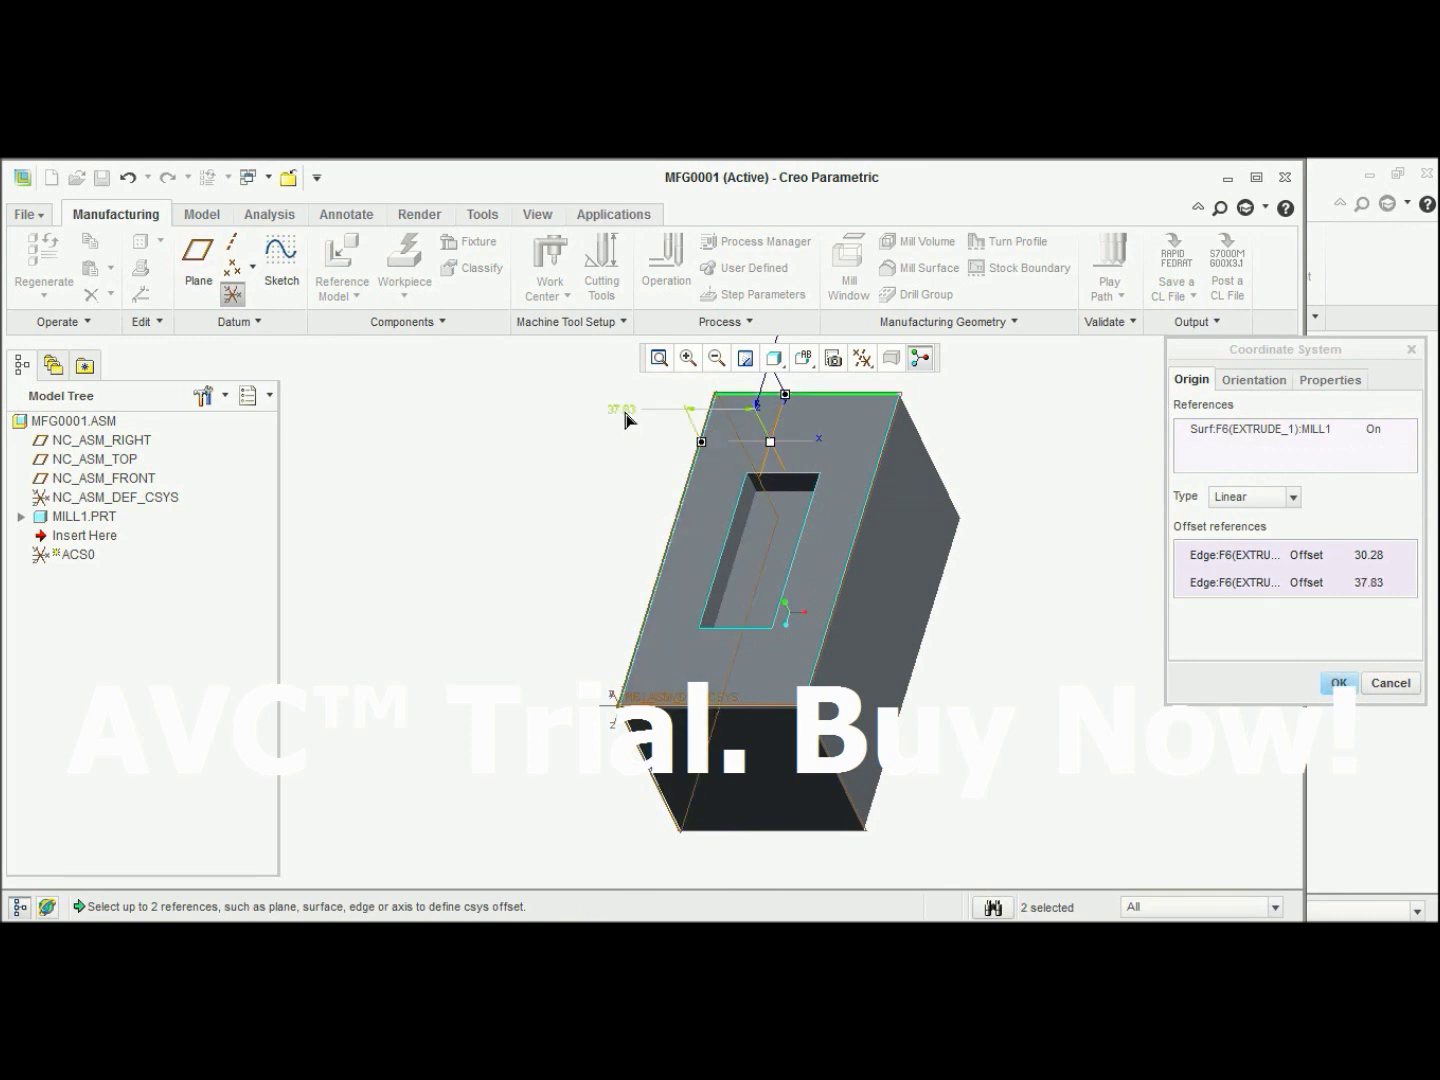
text(0)
key(Return)
Set the remaining 30.28 offset to 0, creating ACS0 at the block's corner.
scroll(676, 461, down, 5)
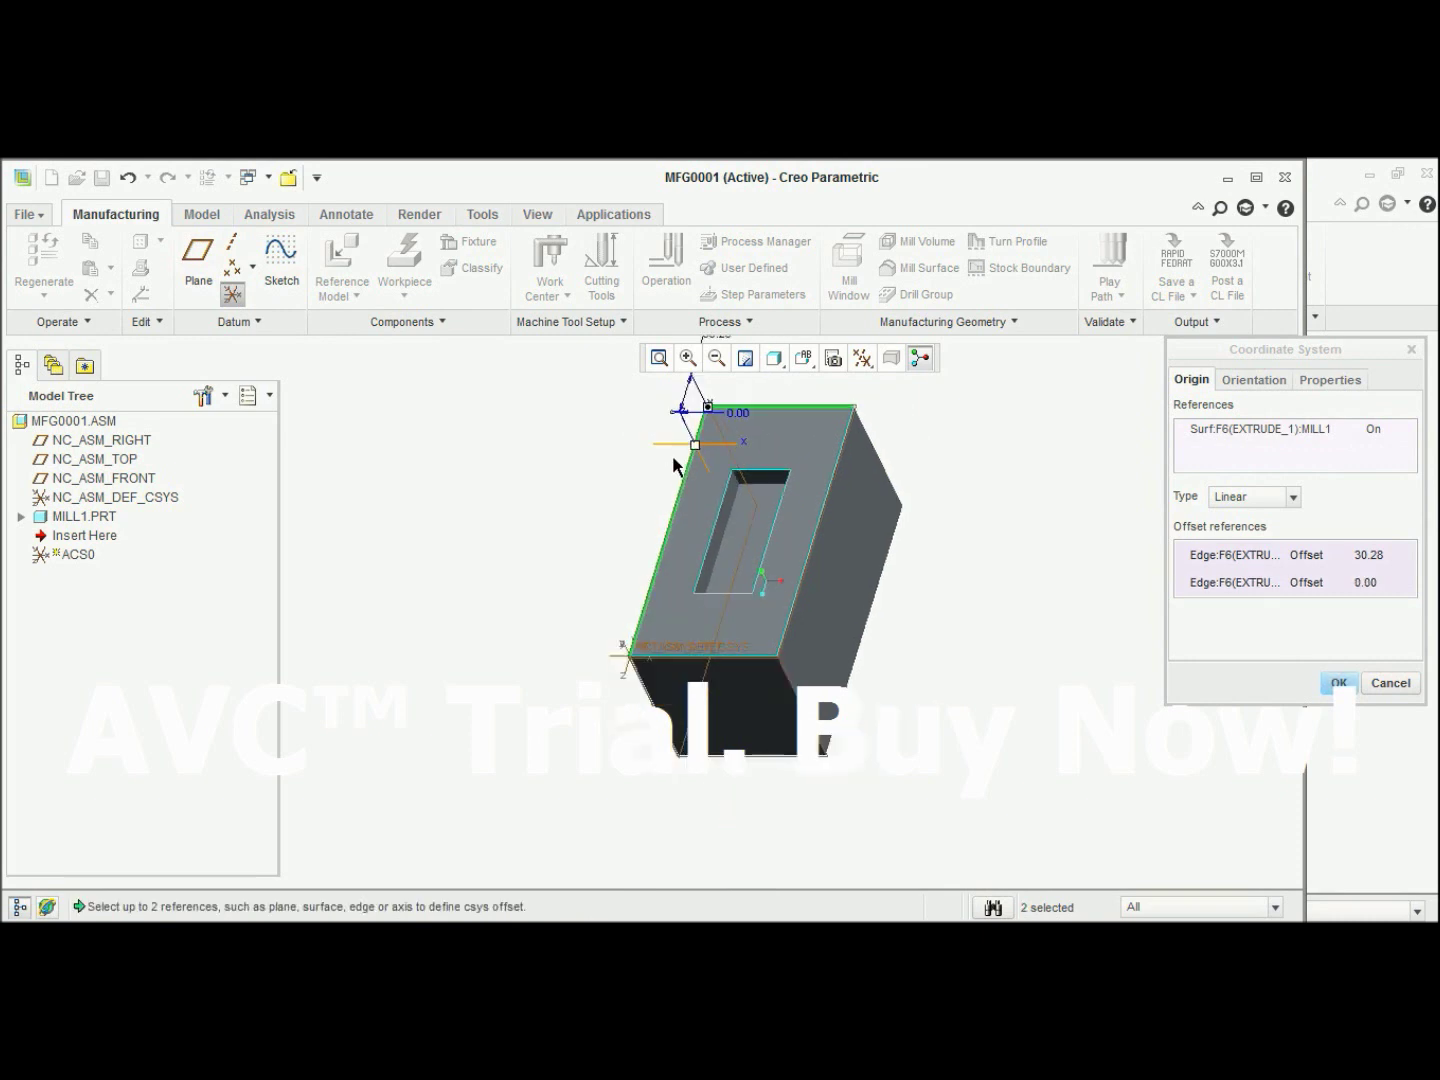
scroll(676, 462, down, 2)
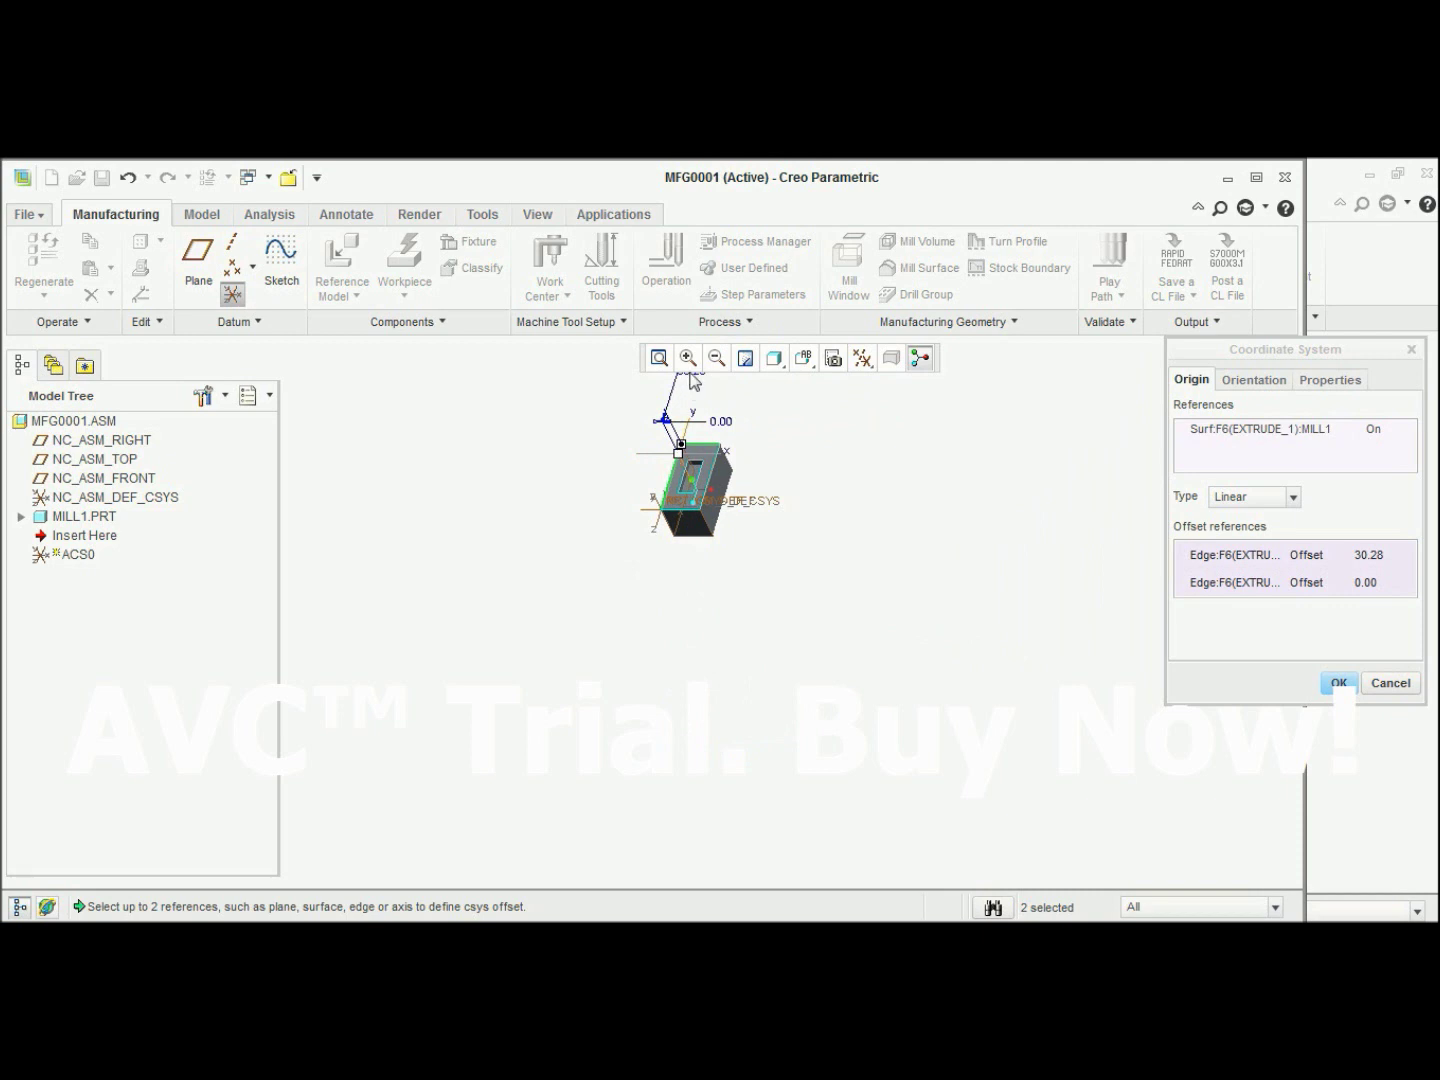
scroll(700, 395, down, 2)
scroll(779, 694, down, 2)
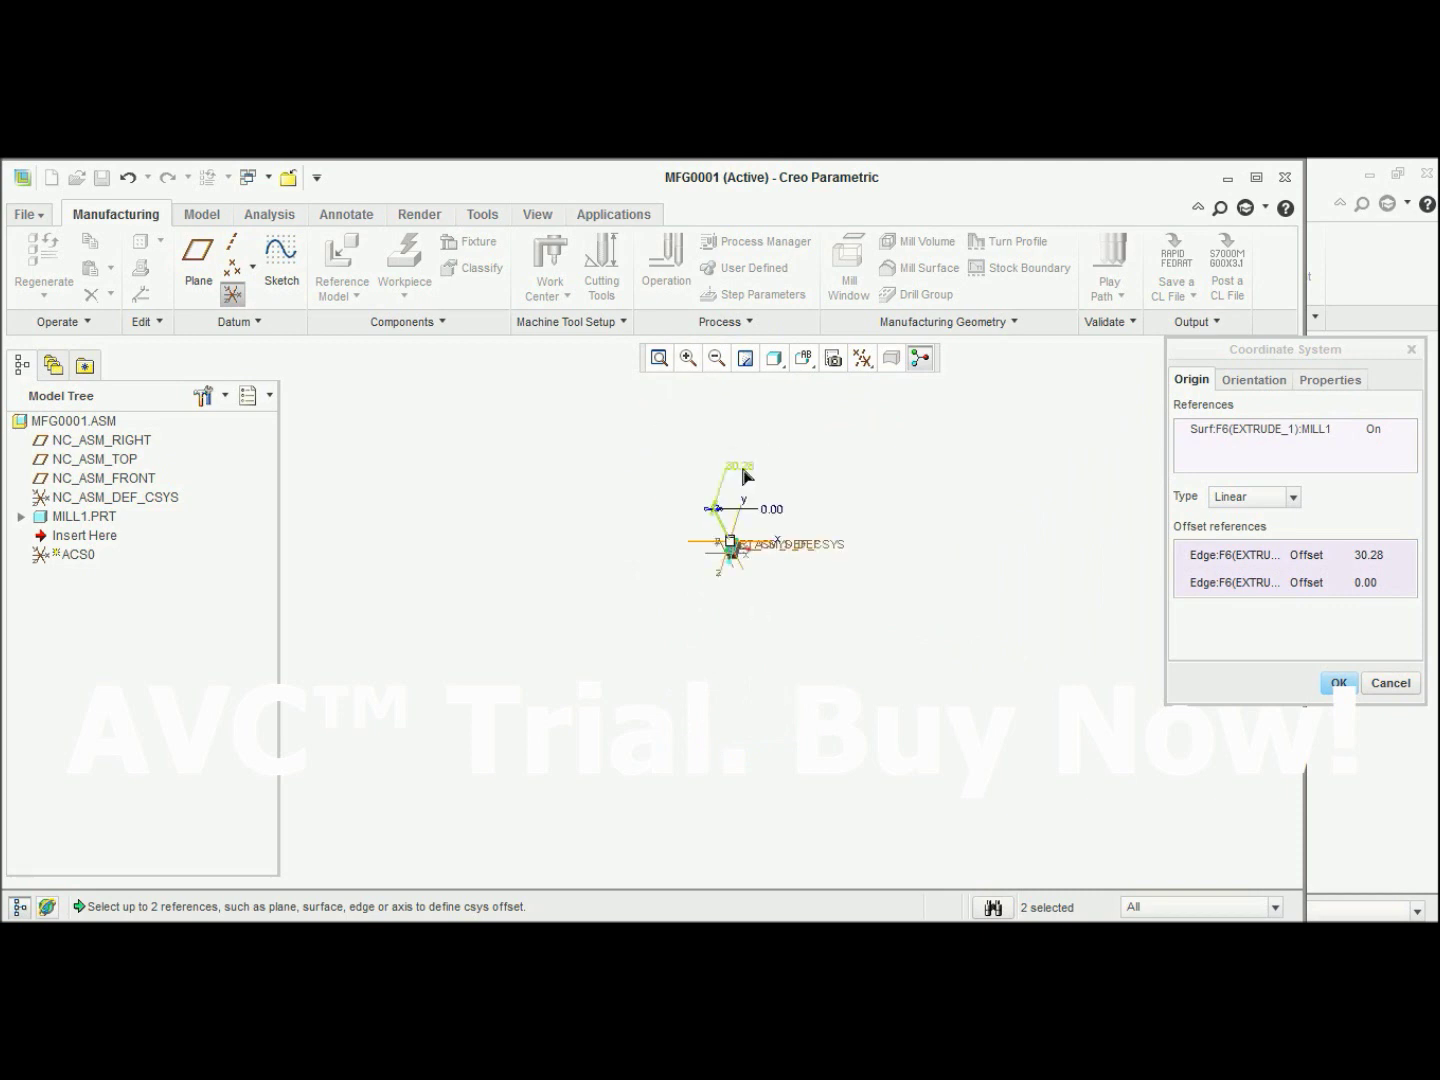
double_click(743, 462)
text(0)
key(Return)
scroll(743, 572, up, 4)
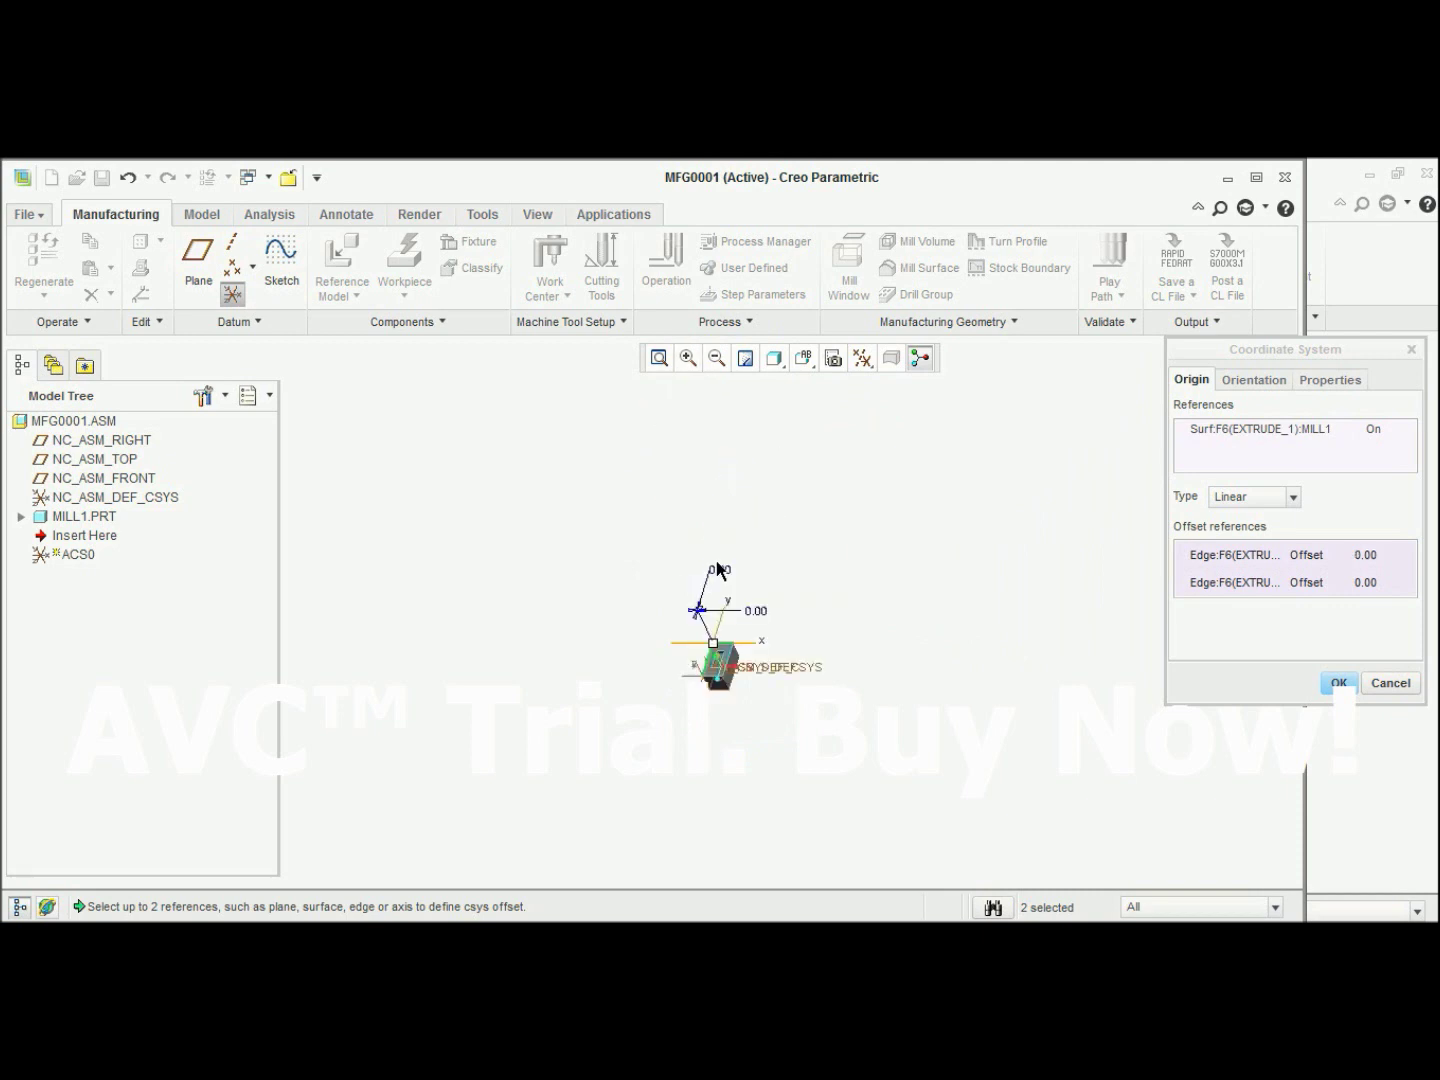
scroll(744, 573, up, 3)
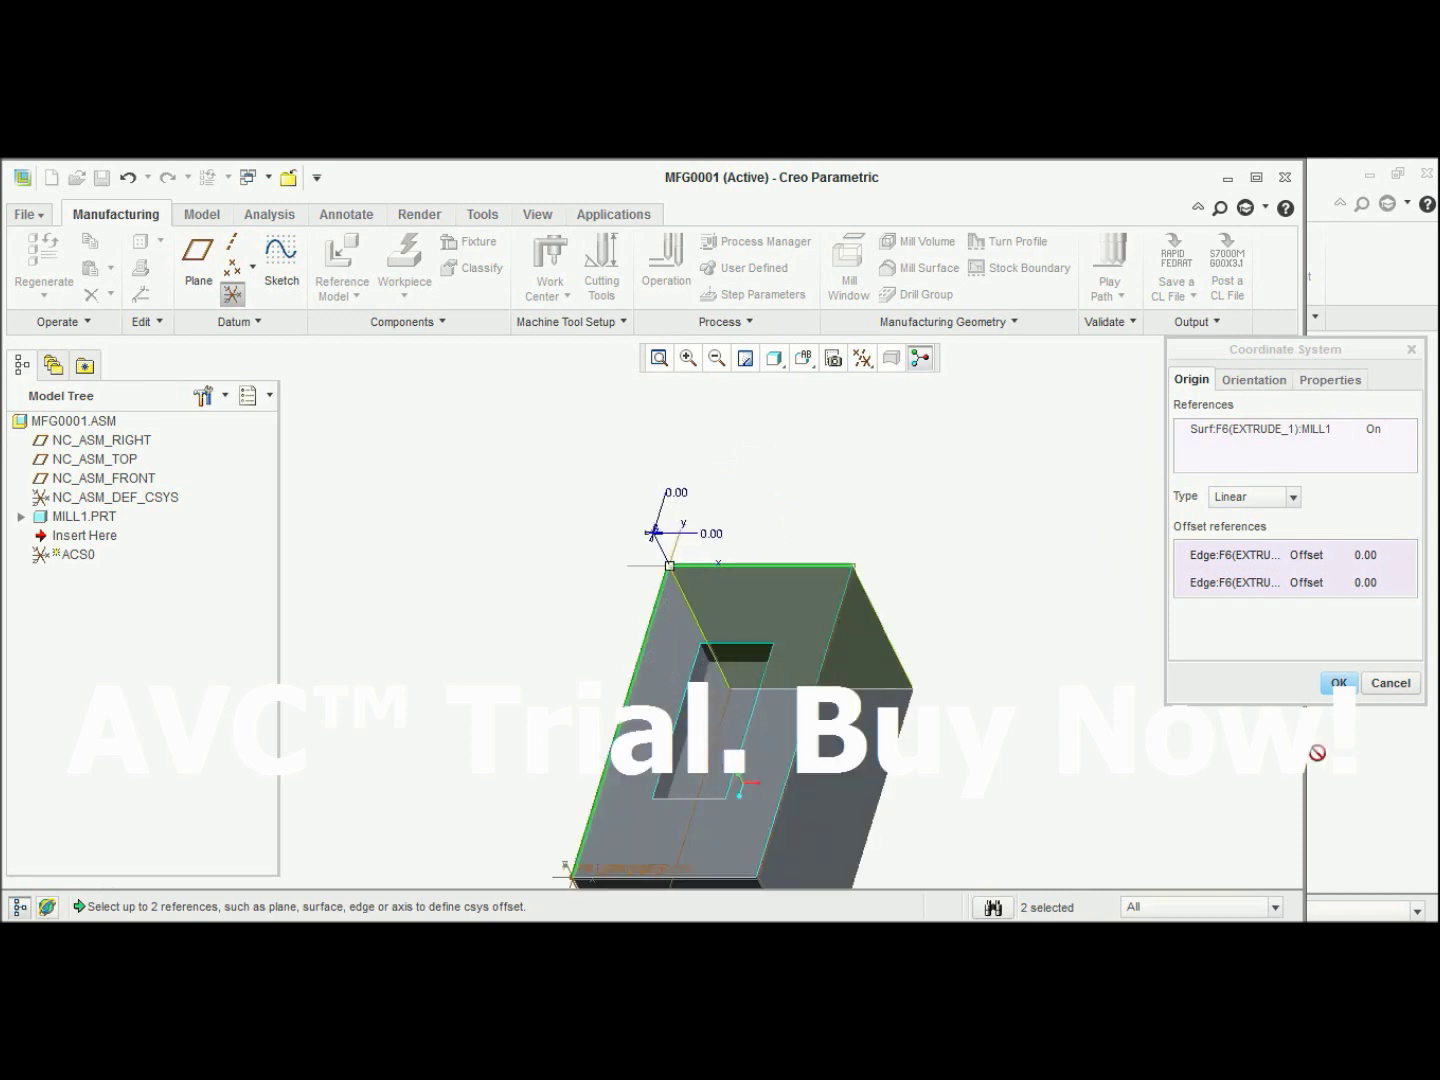
click(1338, 683)
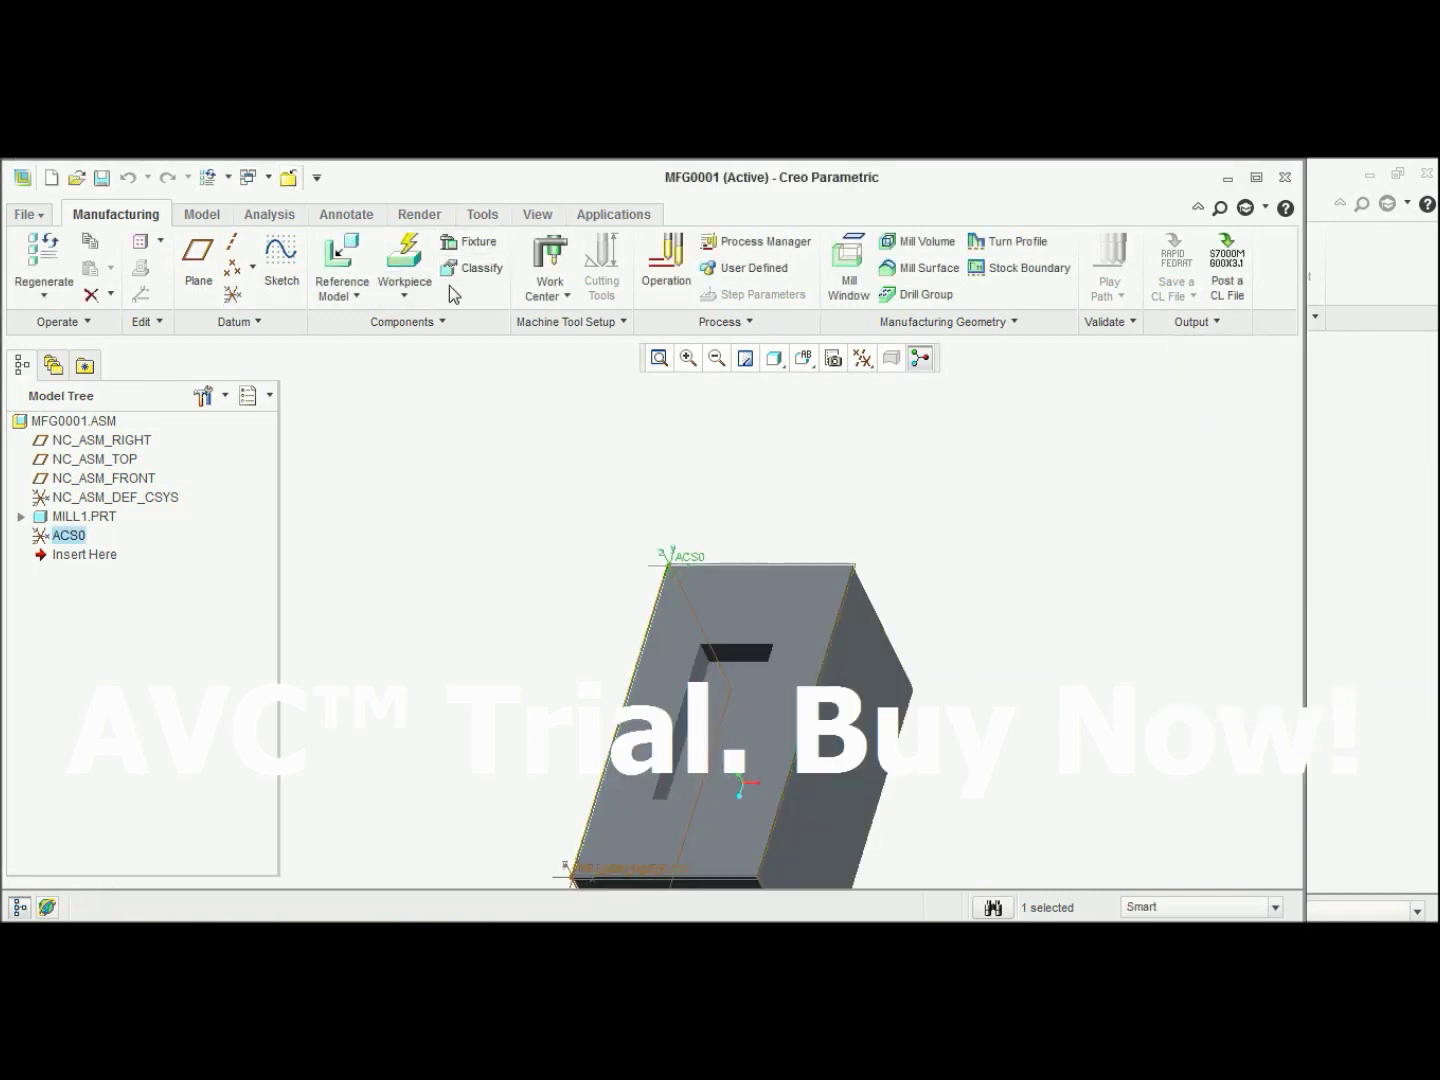
Add an automatically sized stock workpiece around the part.
click(404, 296)
click(401, 325)
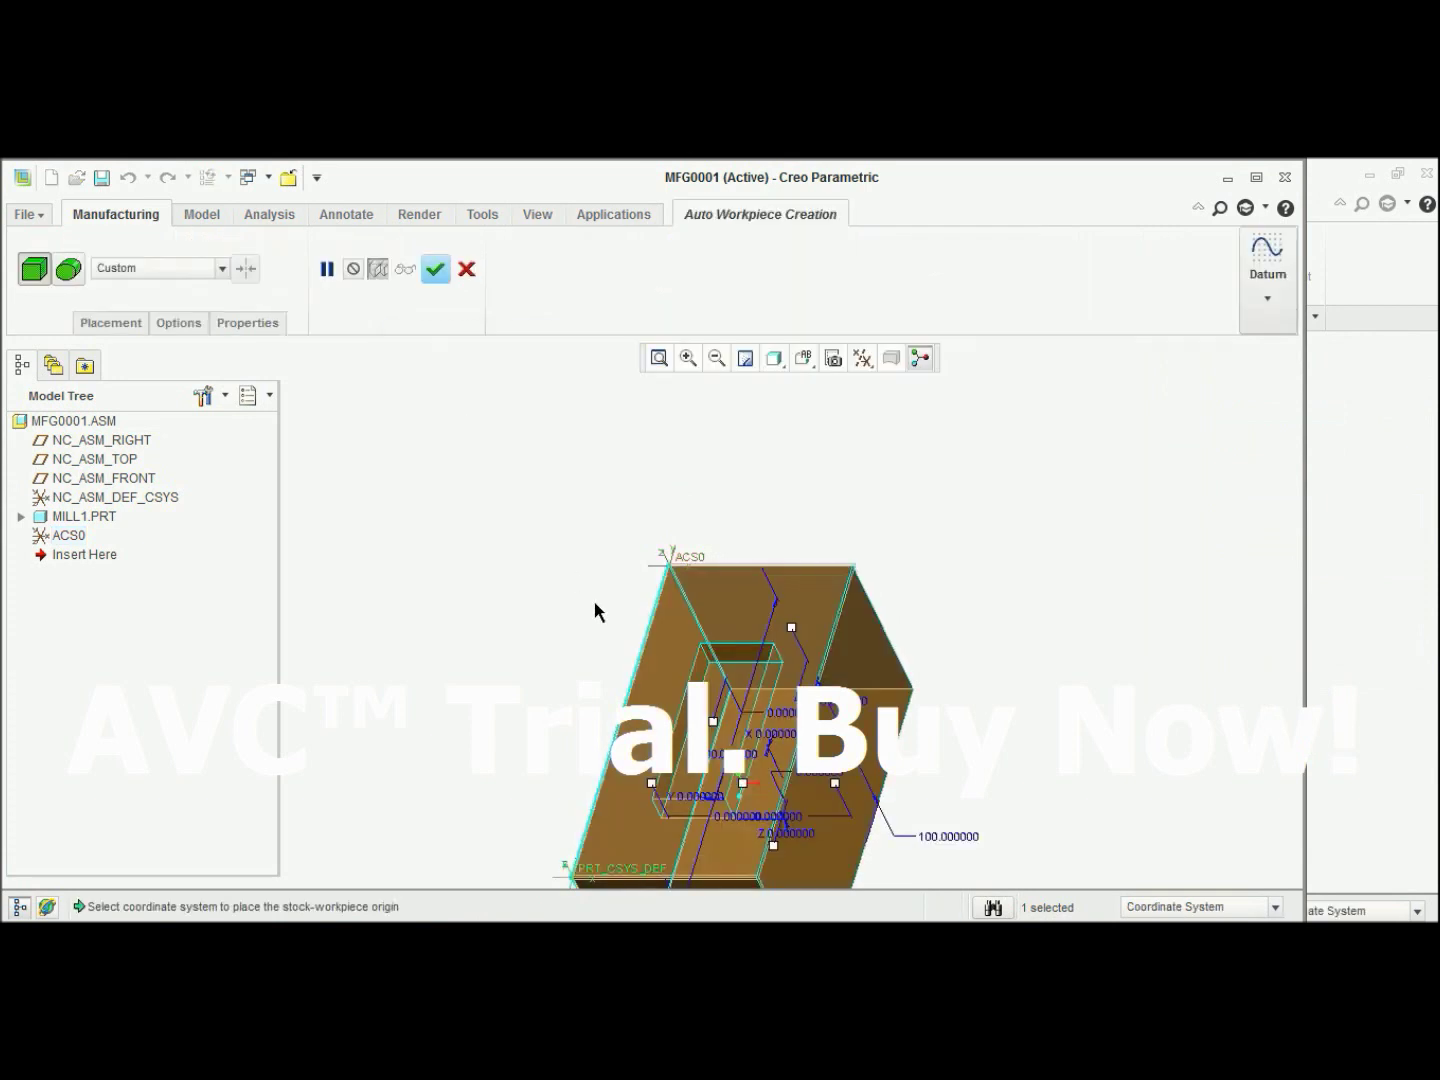
click(437, 272)
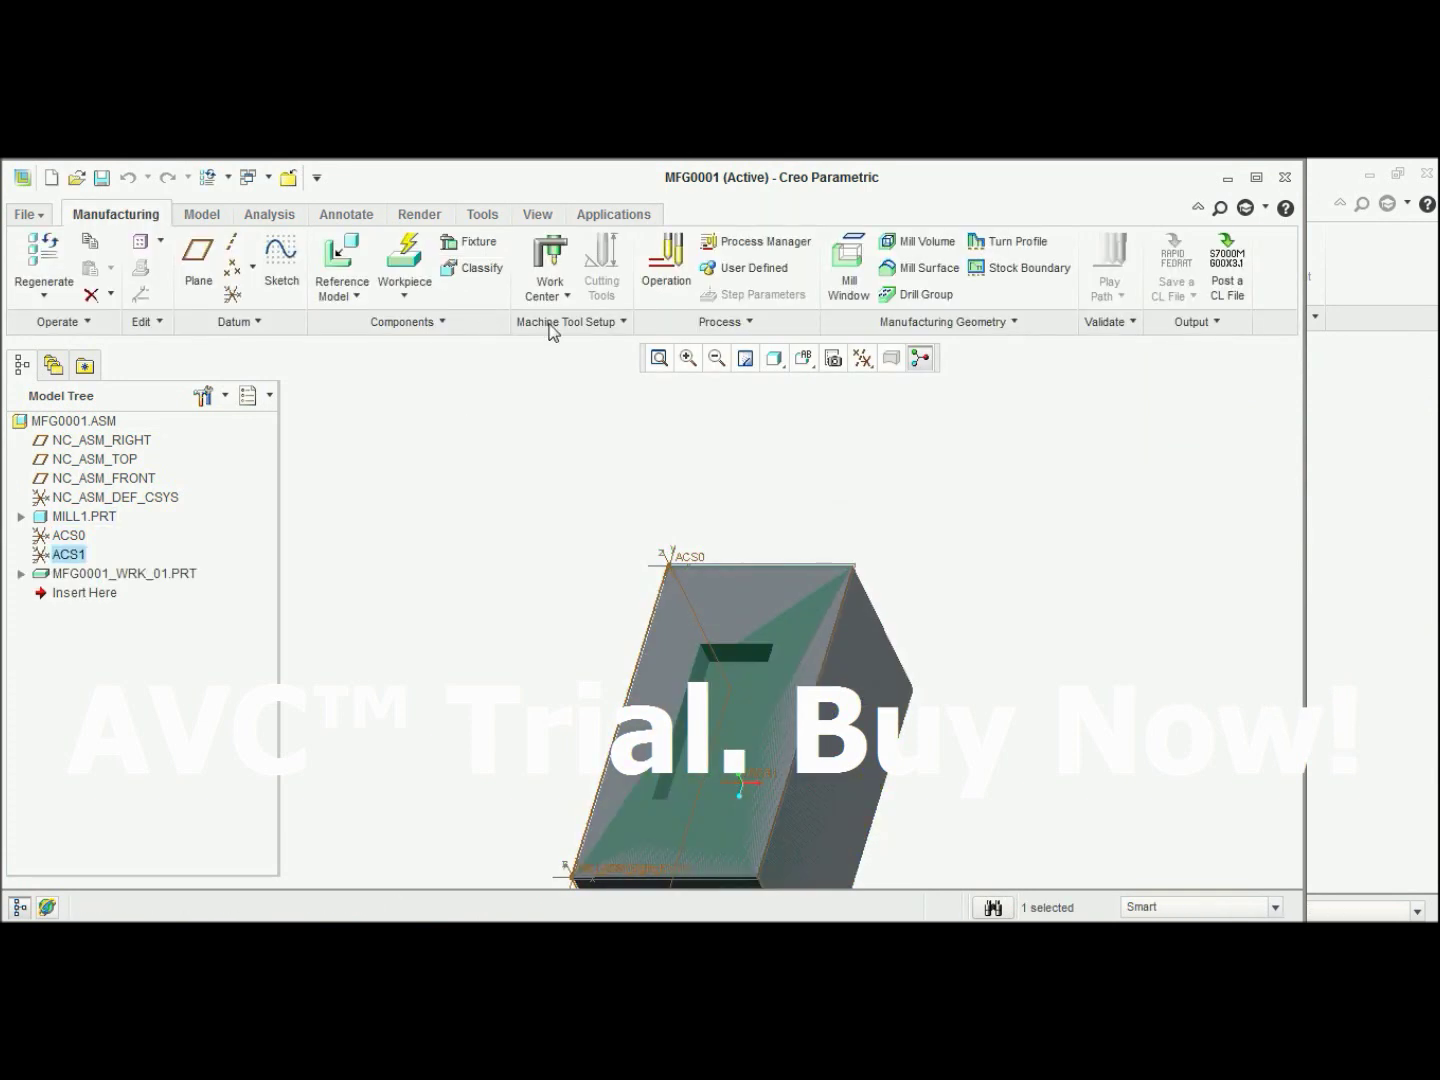
Create milling work center MILL01 with its default settings.
click(560, 294)
click(576, 330)
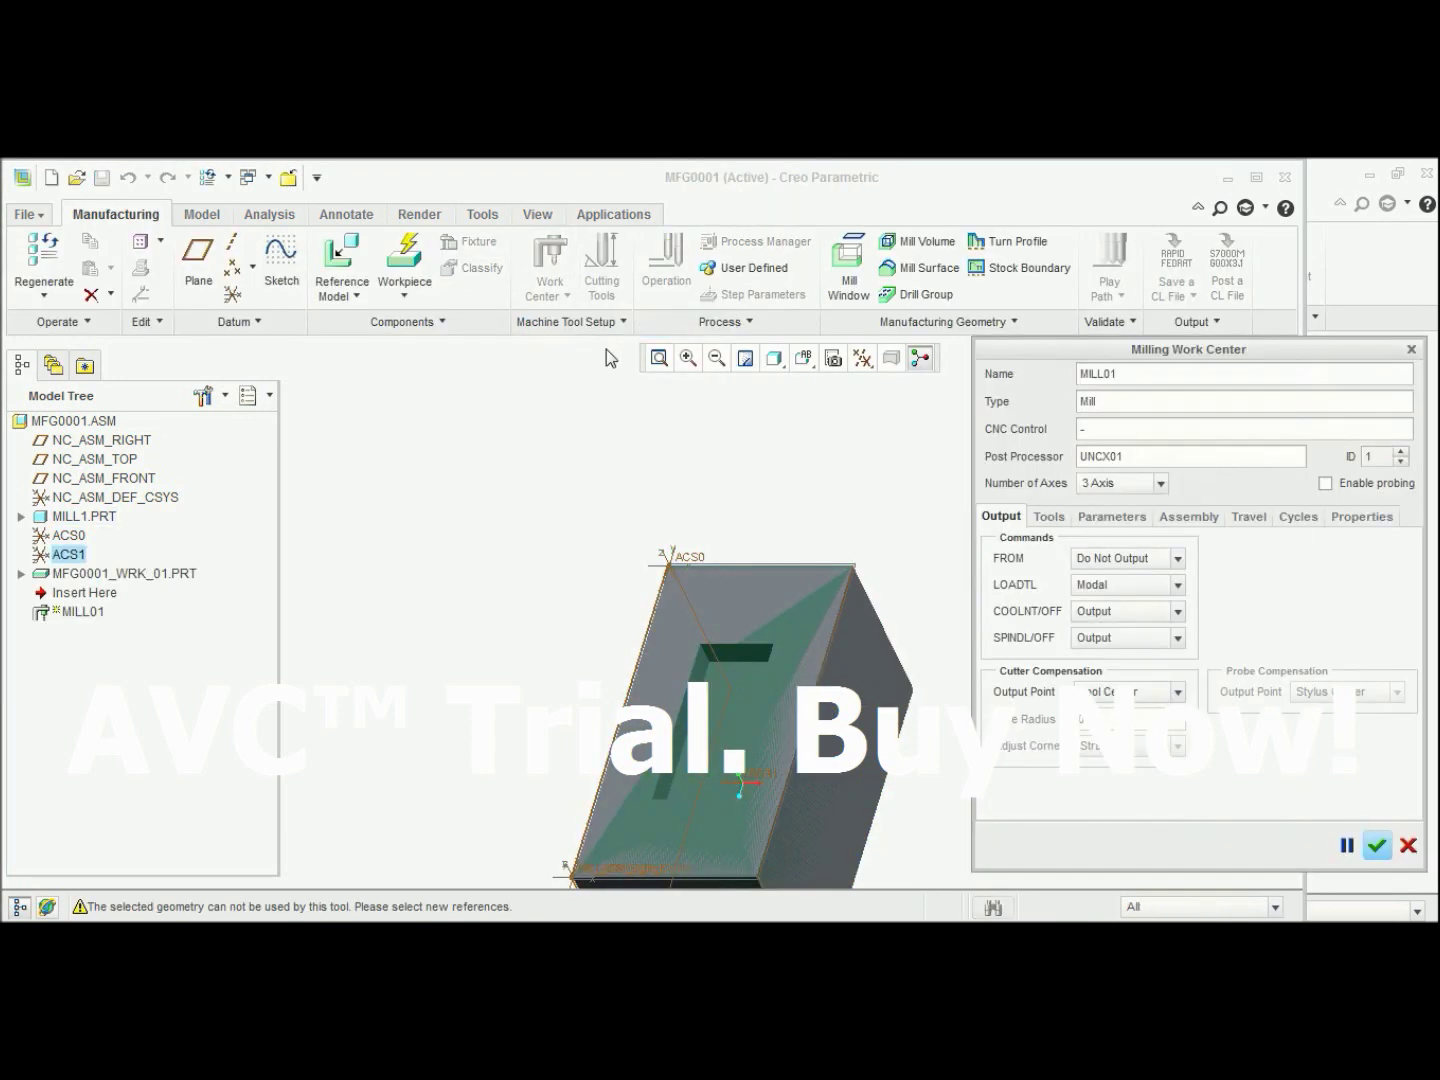
click(1381, 842)
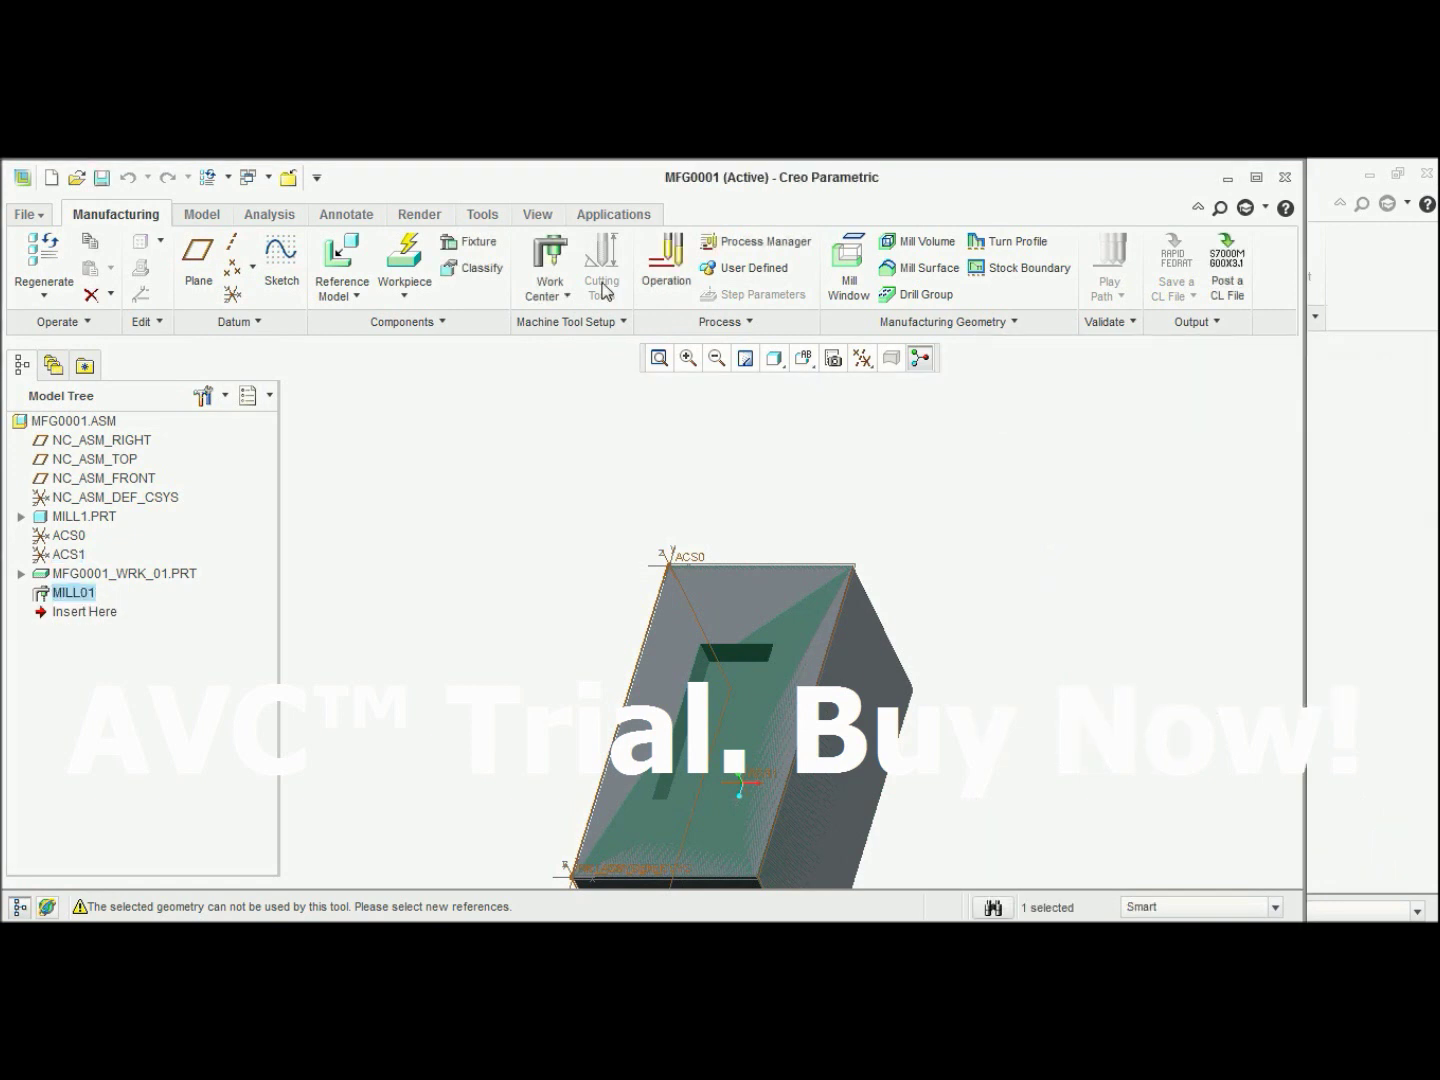
Define operation OP010 with ACS0 as its coordinate system.
click(667, 282)
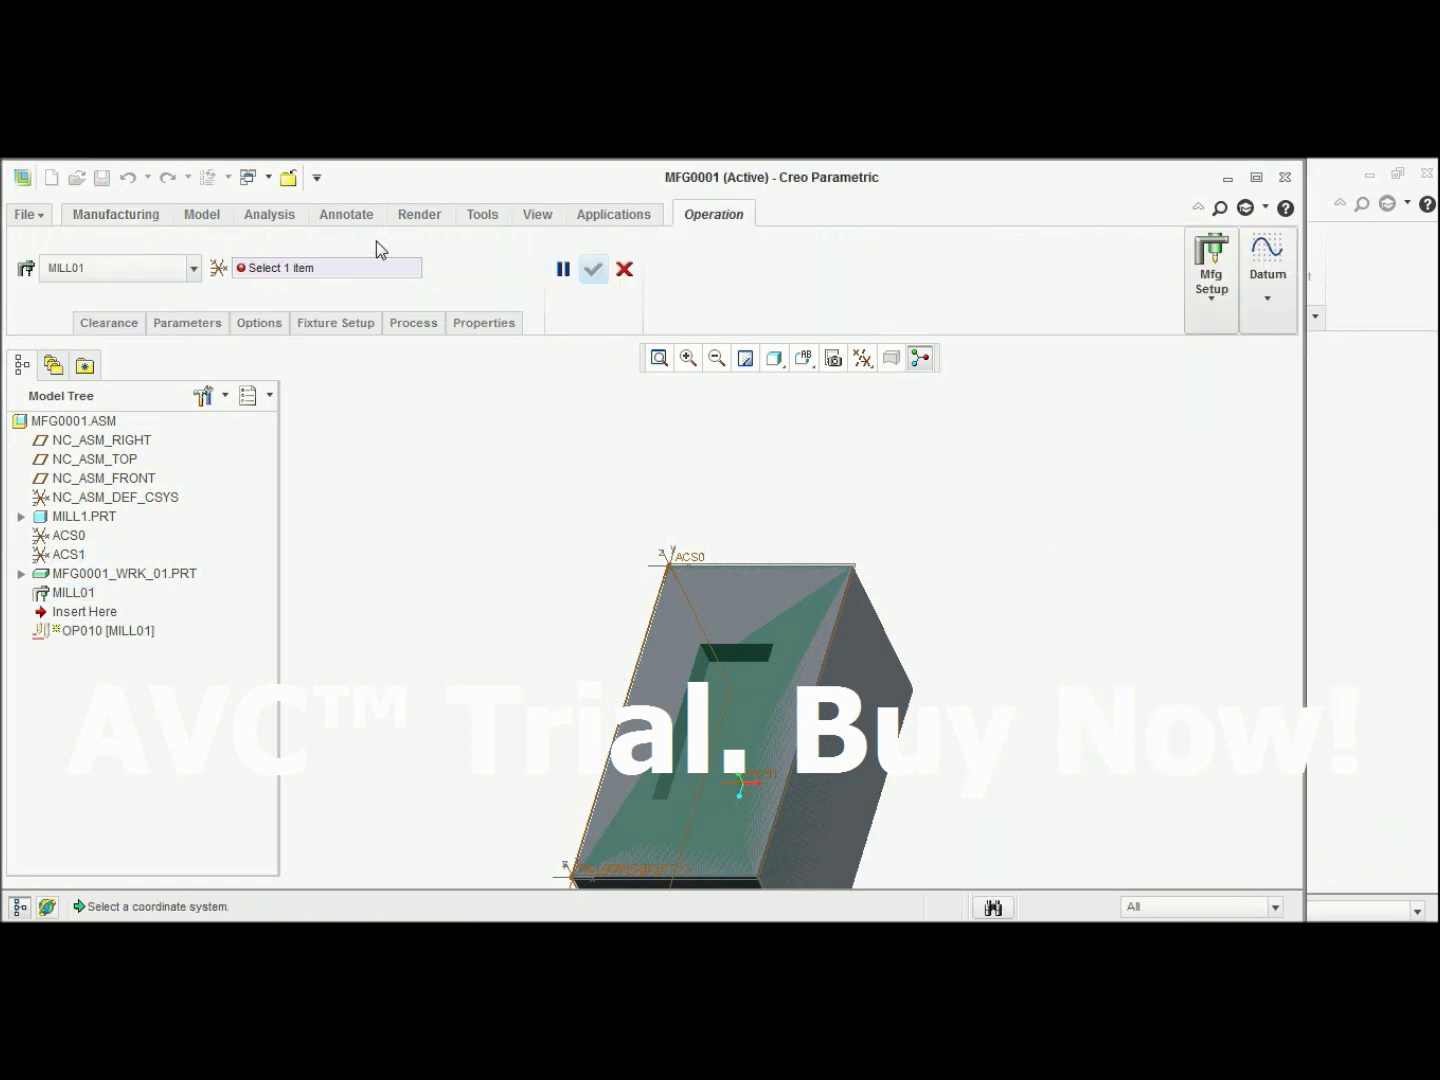
click(374, 267)
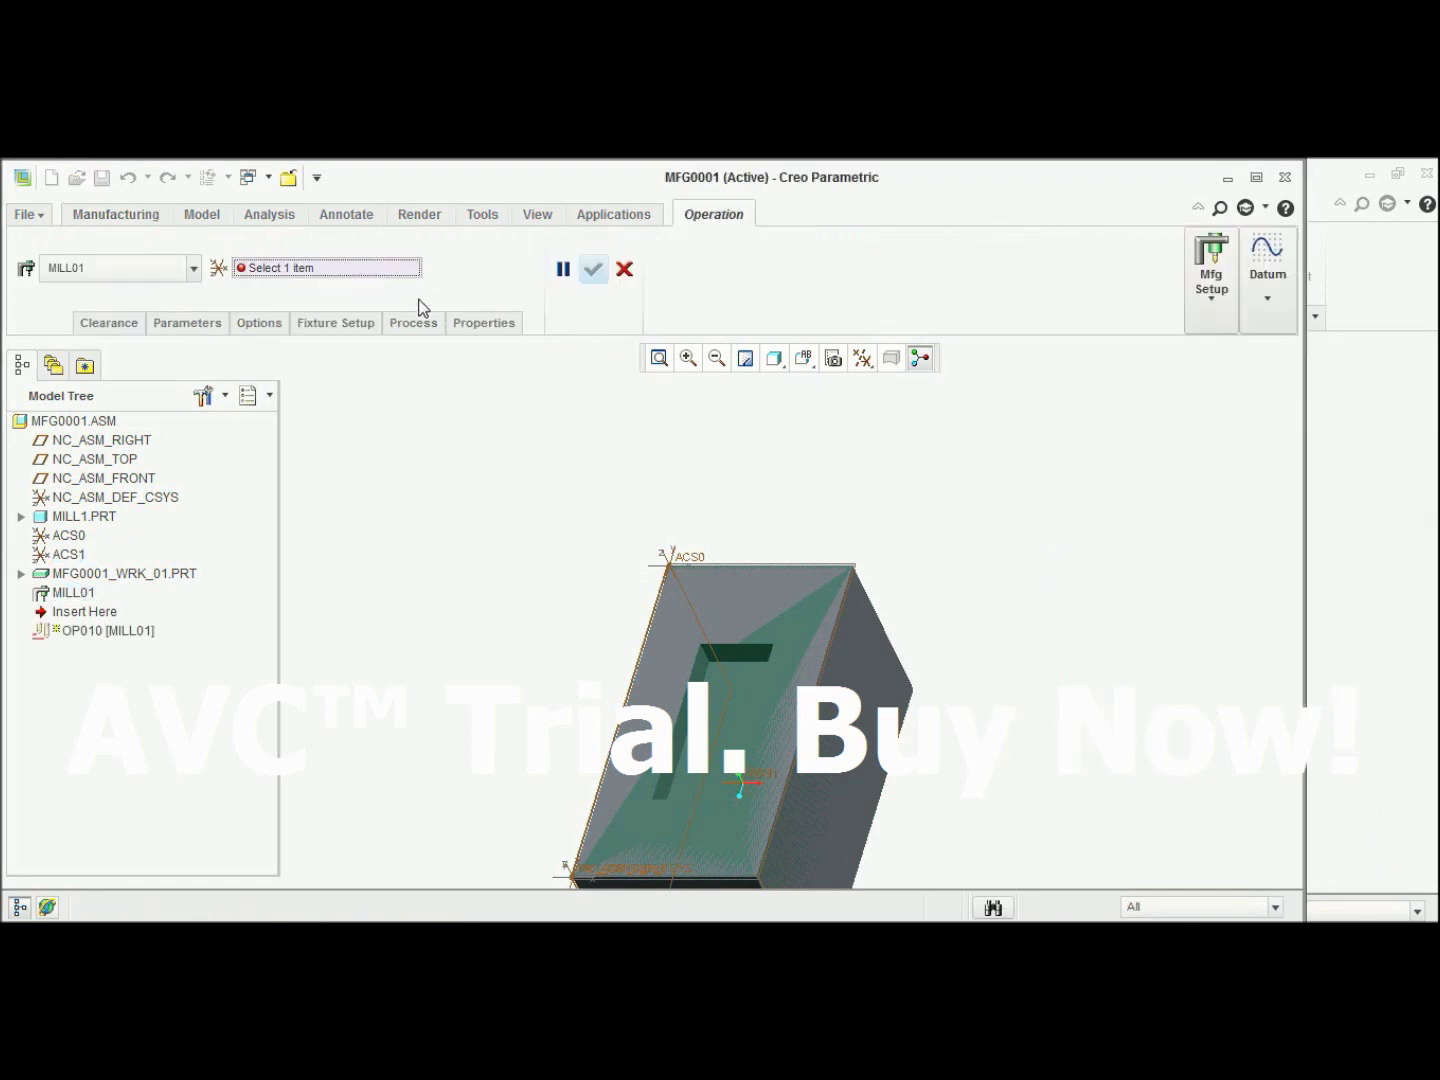
click(684, 561)
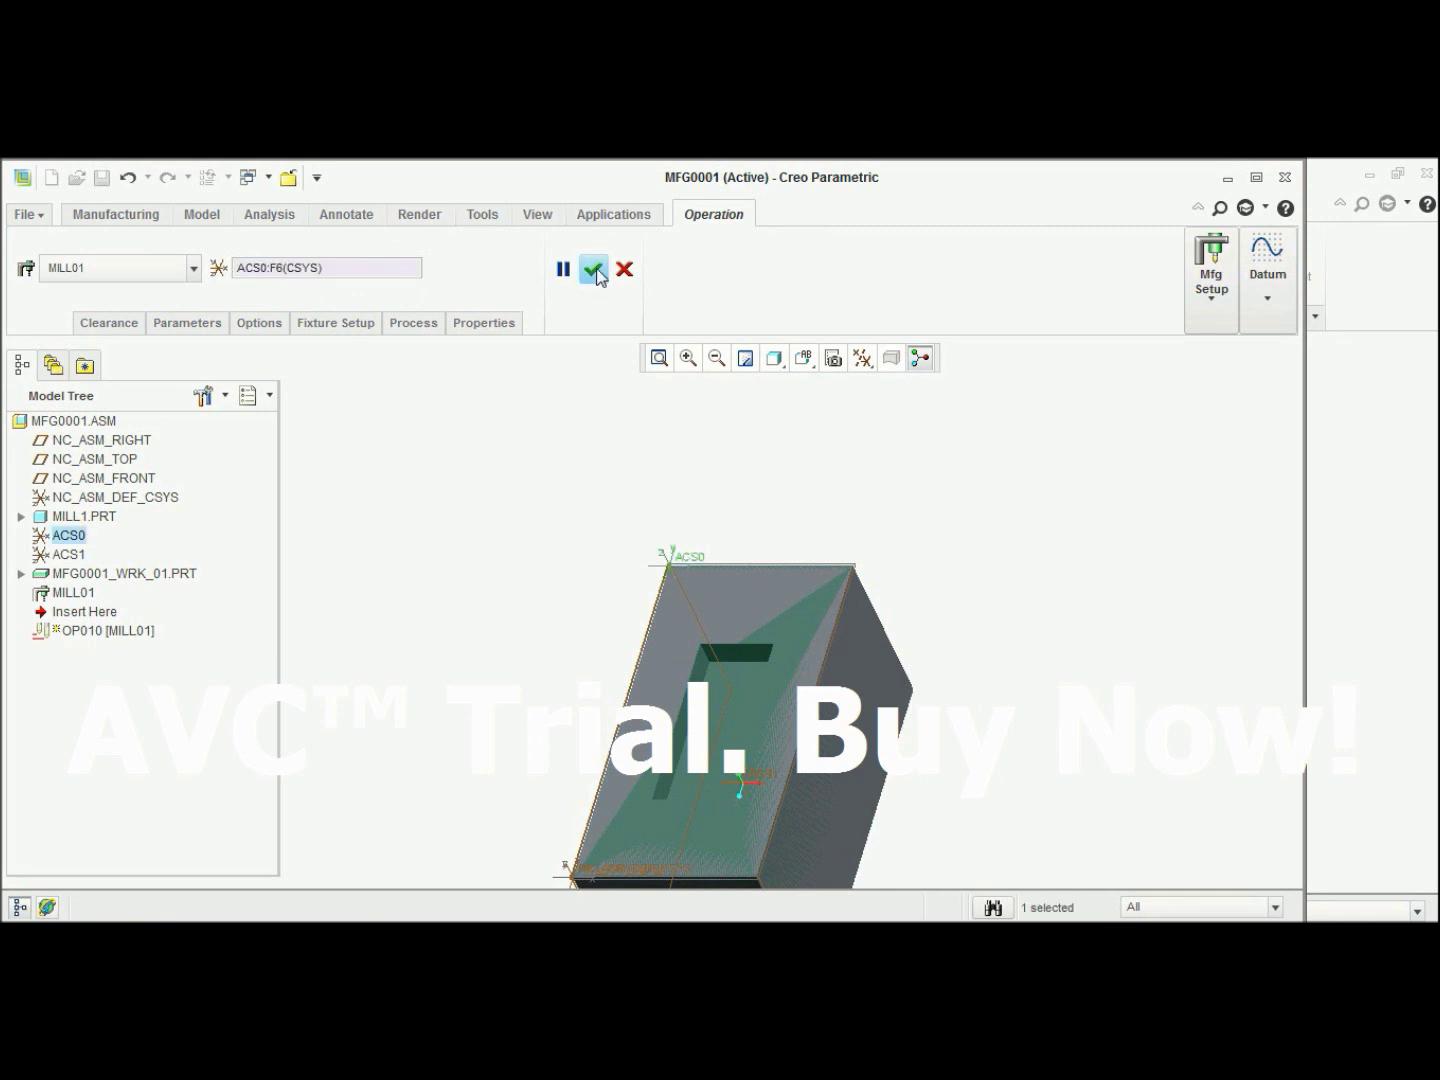
click(593, 270)
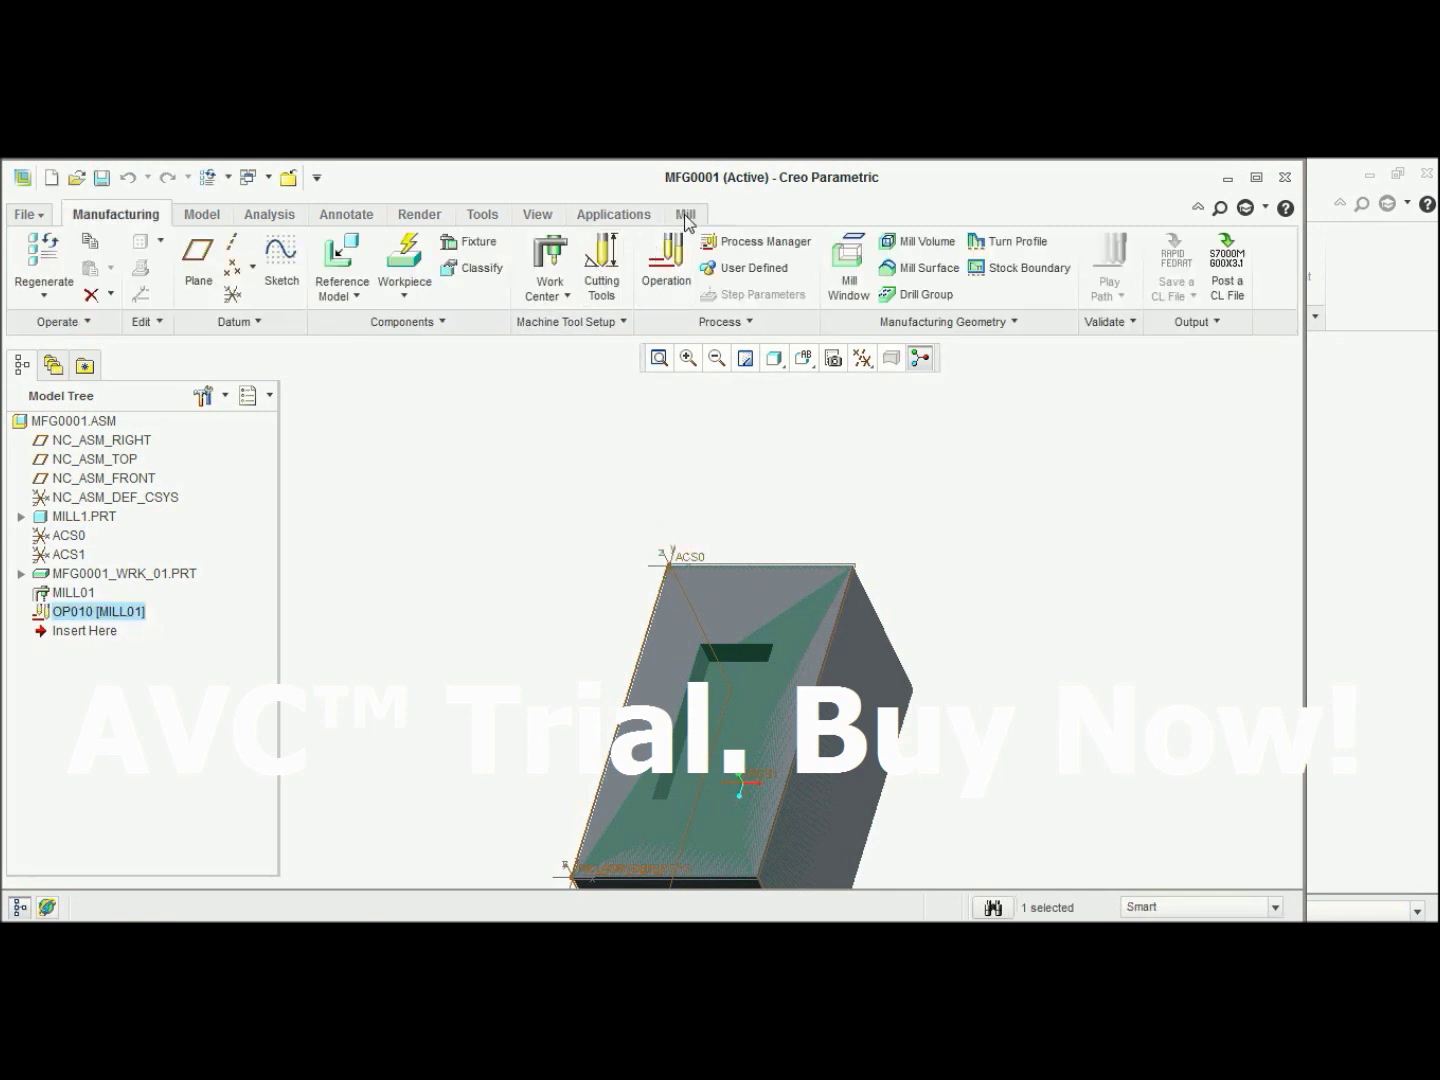
click(686, 217)
Start Face Milling and define new end mill T0001 with diameter 10 and length 40.
click(553, 245)
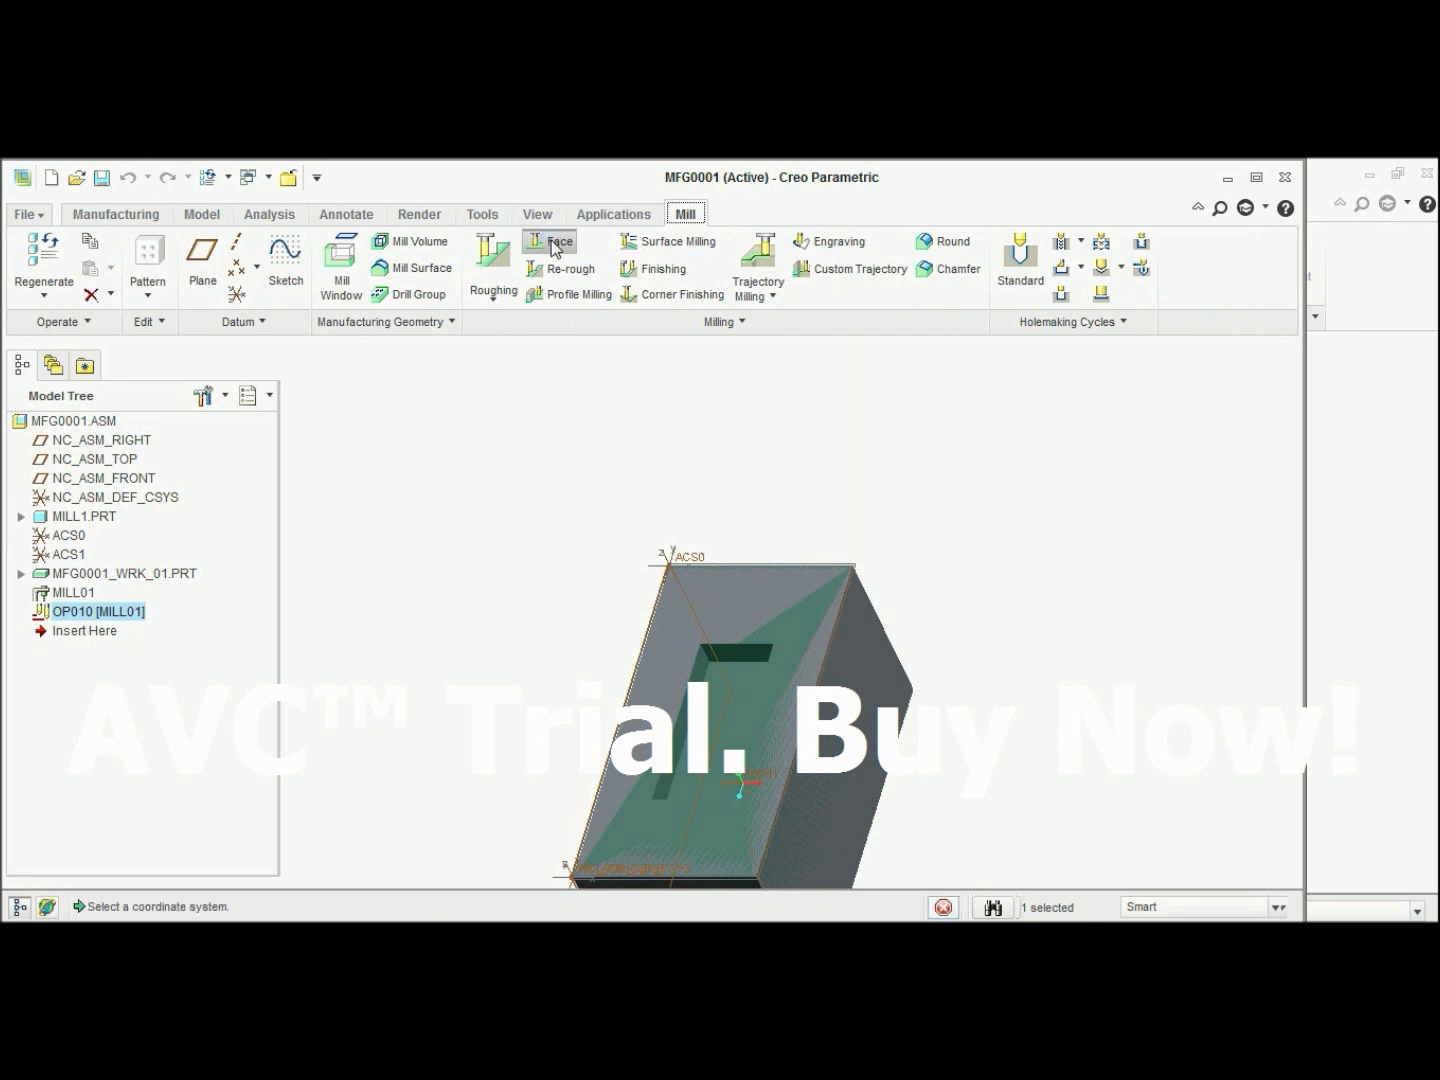
click(148, 270)
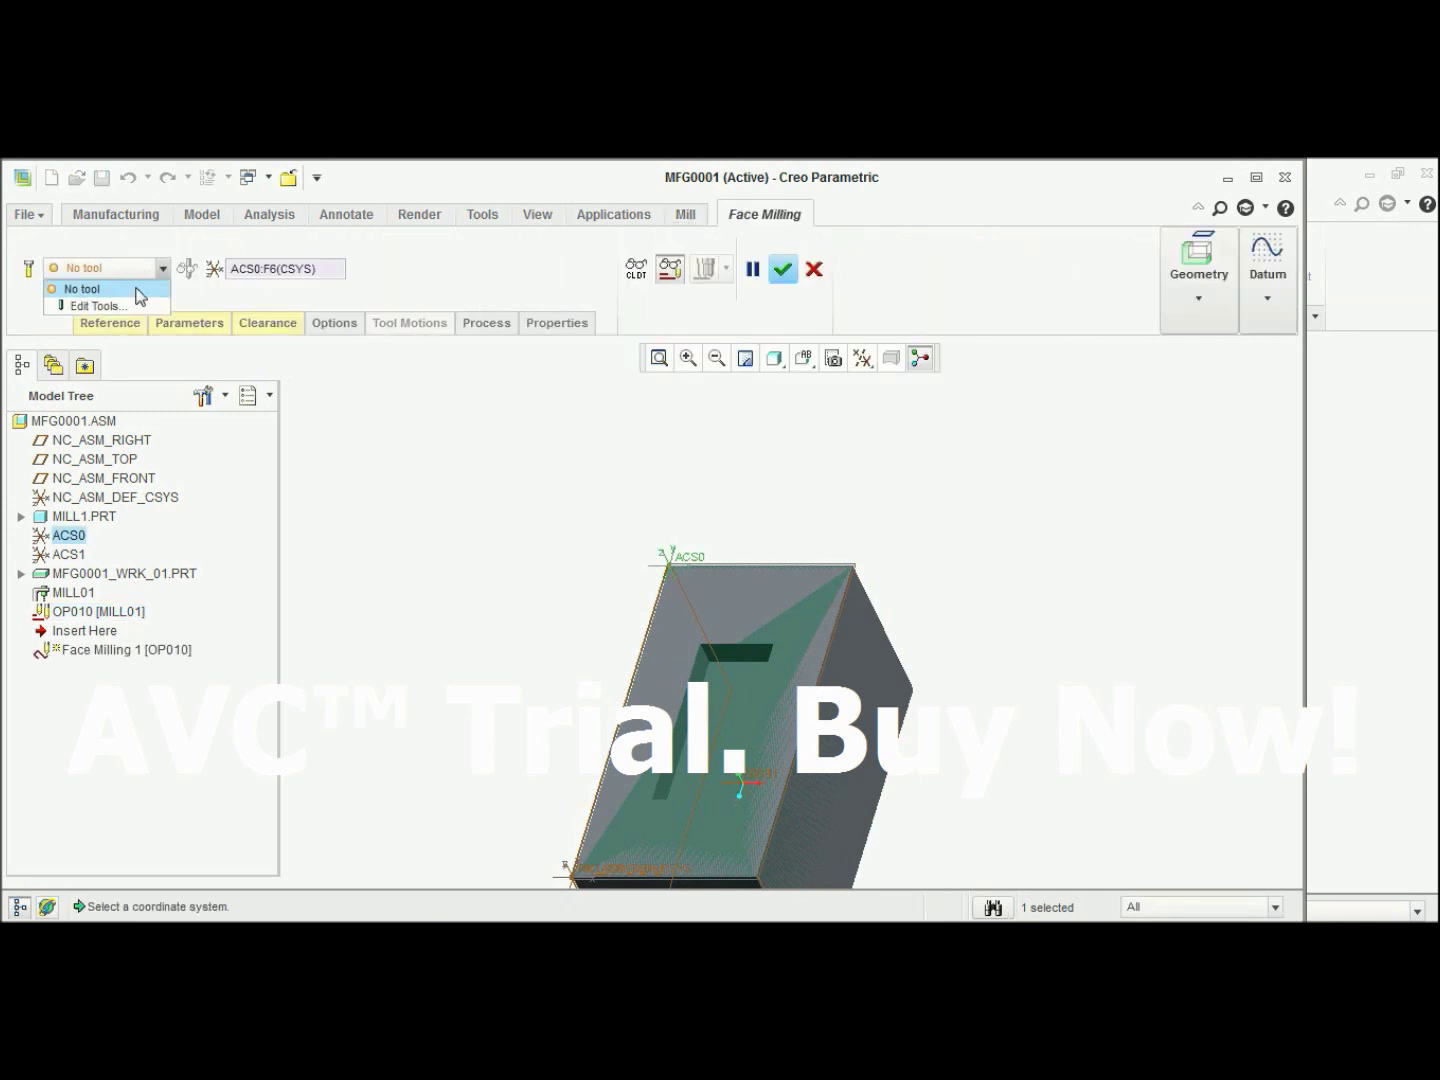
click(104, 305)
double_click(1322, 683)
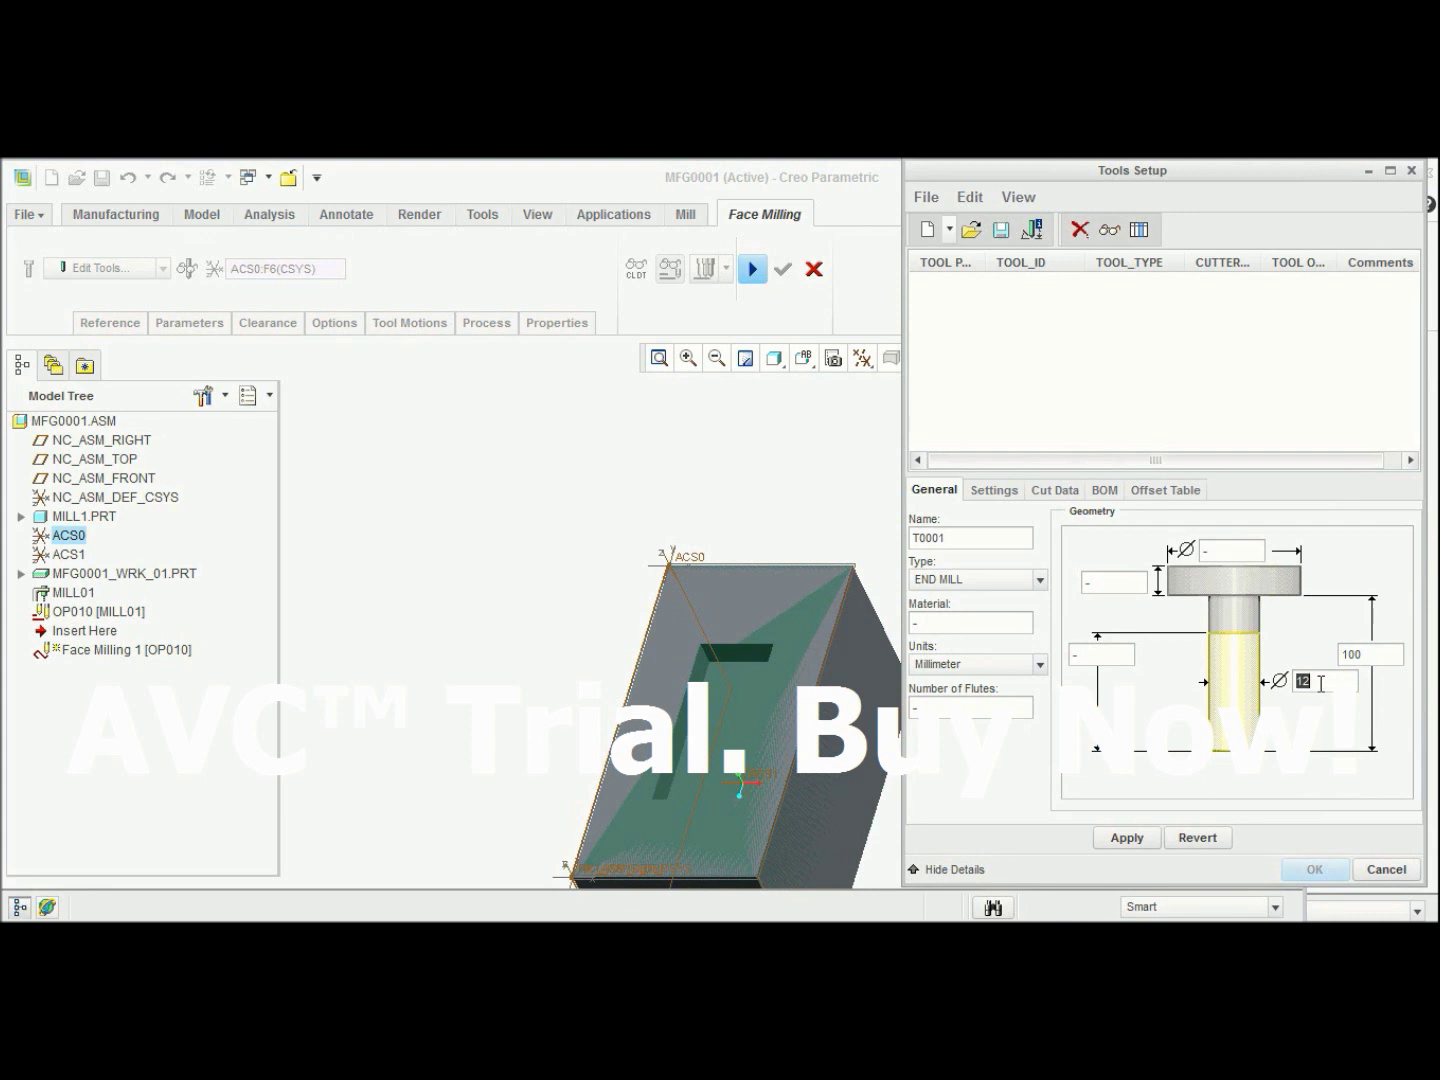
double_click(1381, 658)
text(40)
click(1130, 840)
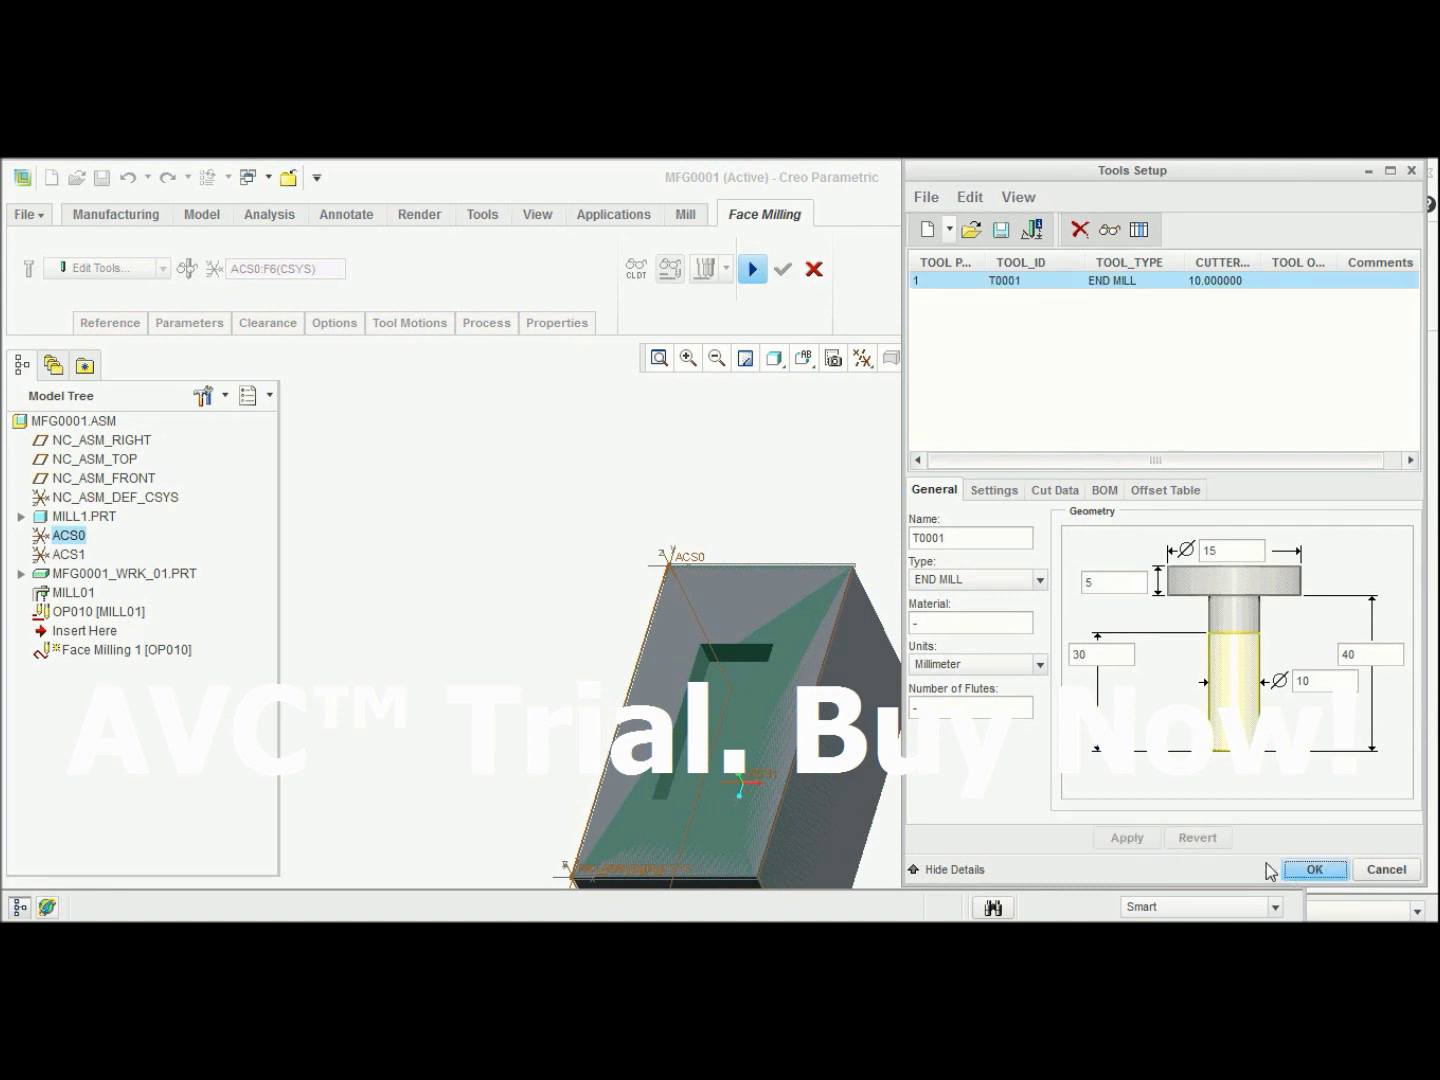
click(1310, 872)
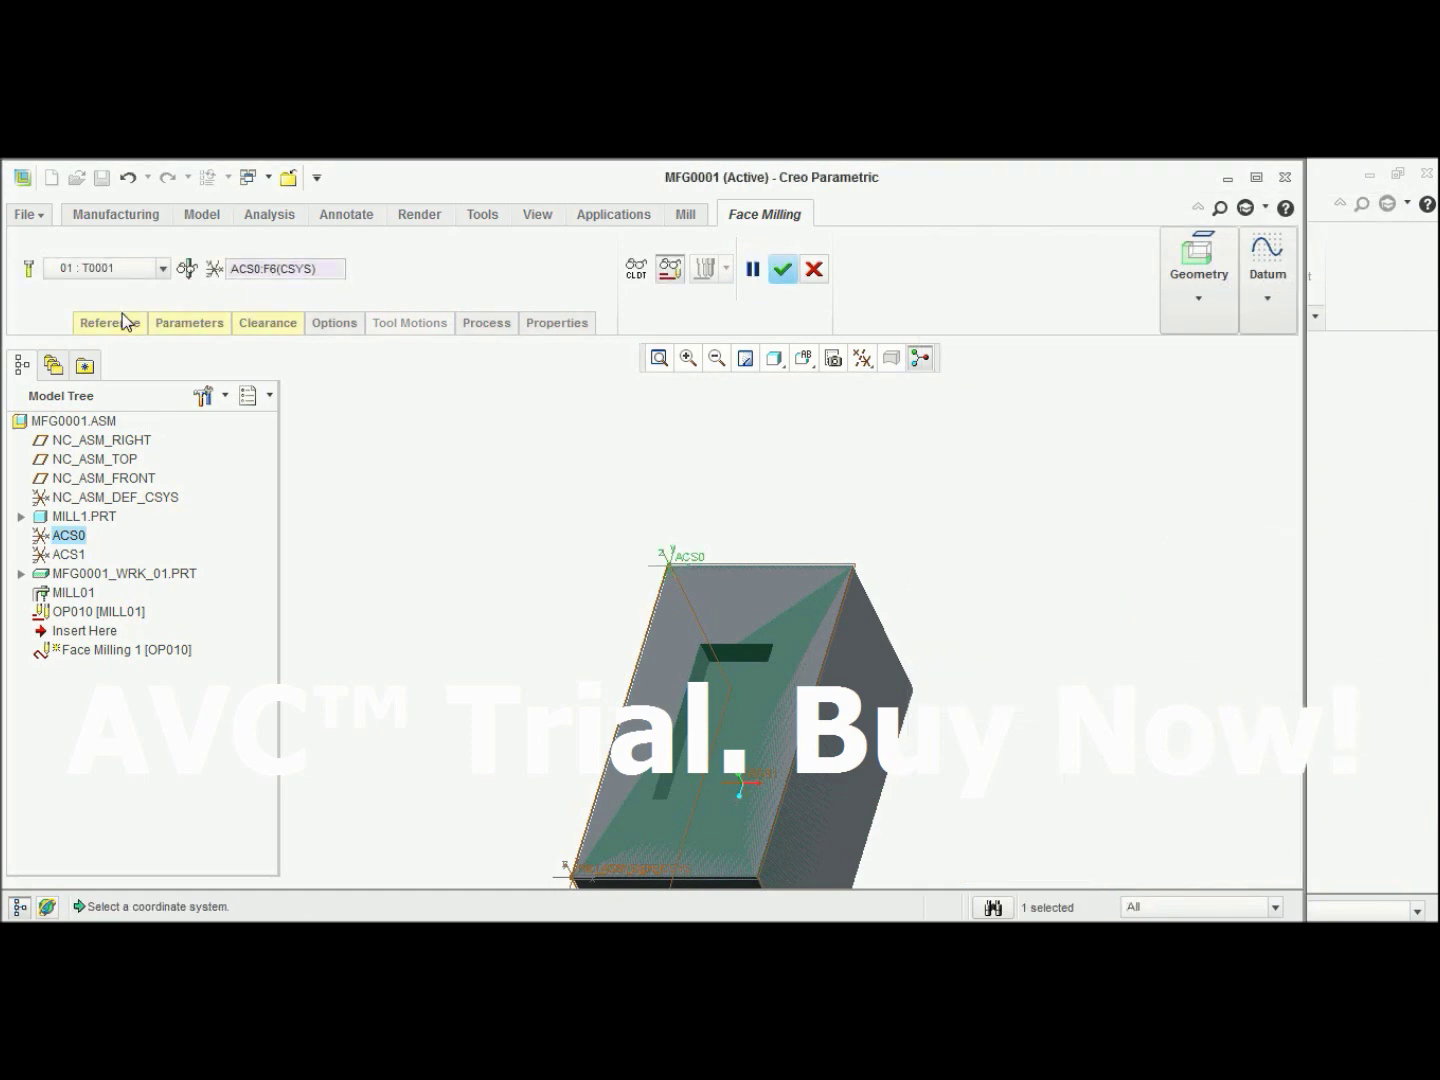
click(122, 321)
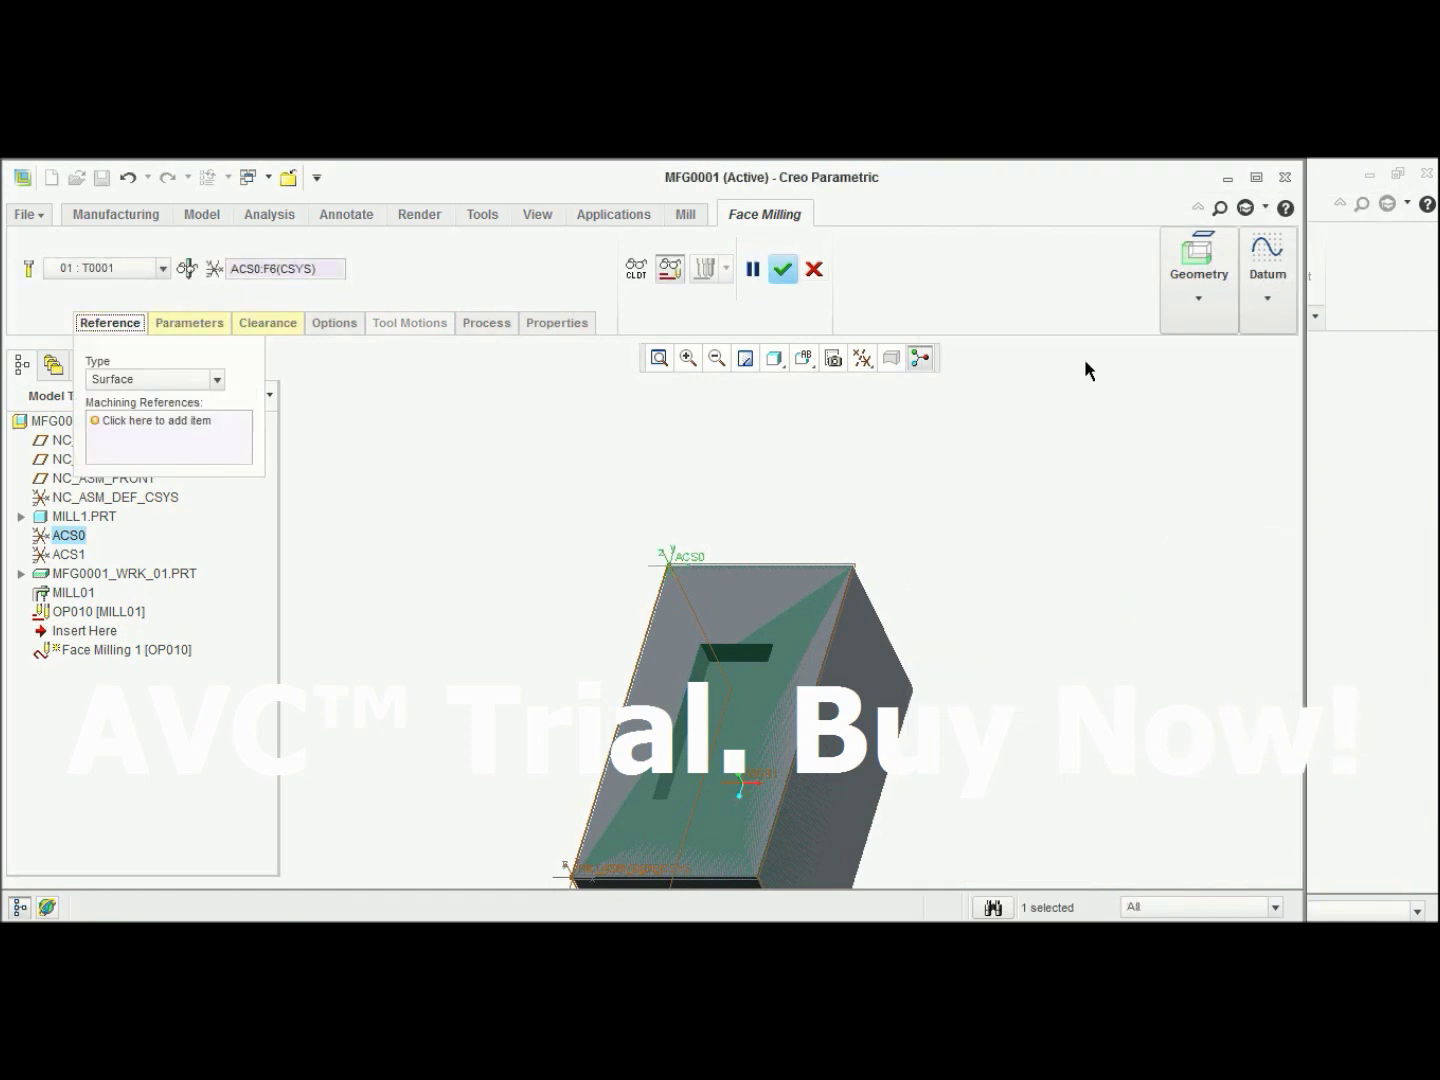
Create Mill Window 1 on the block's top face.
click(1198, 285)
click(1176, 352)
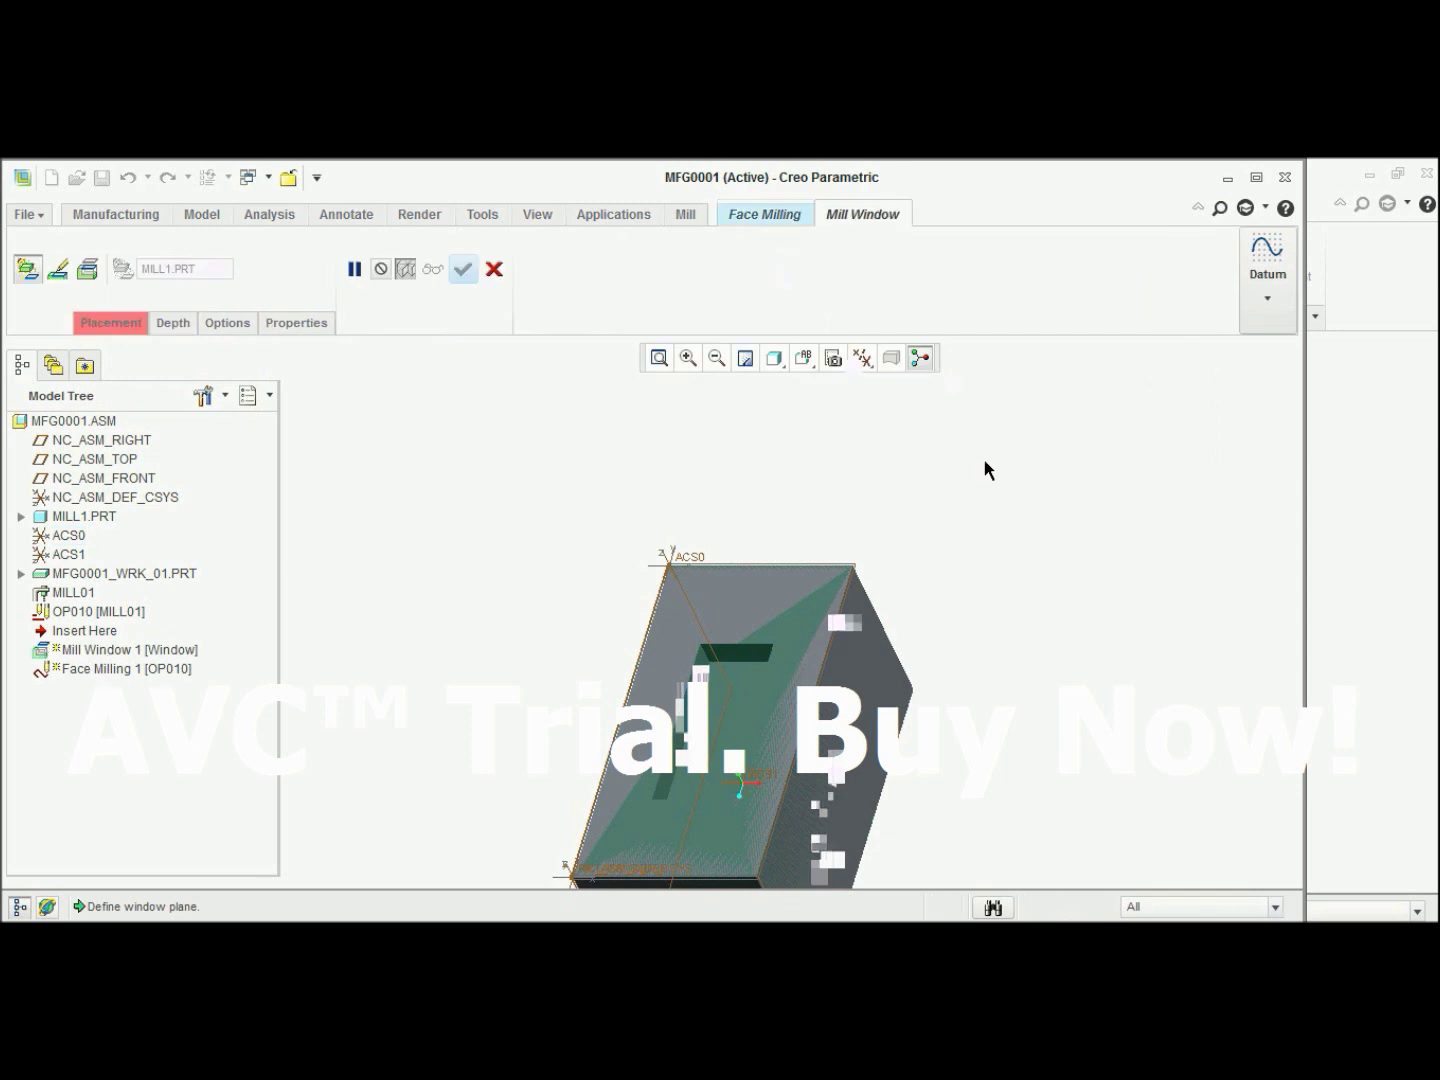
click(798, 604)
click(796, 600)
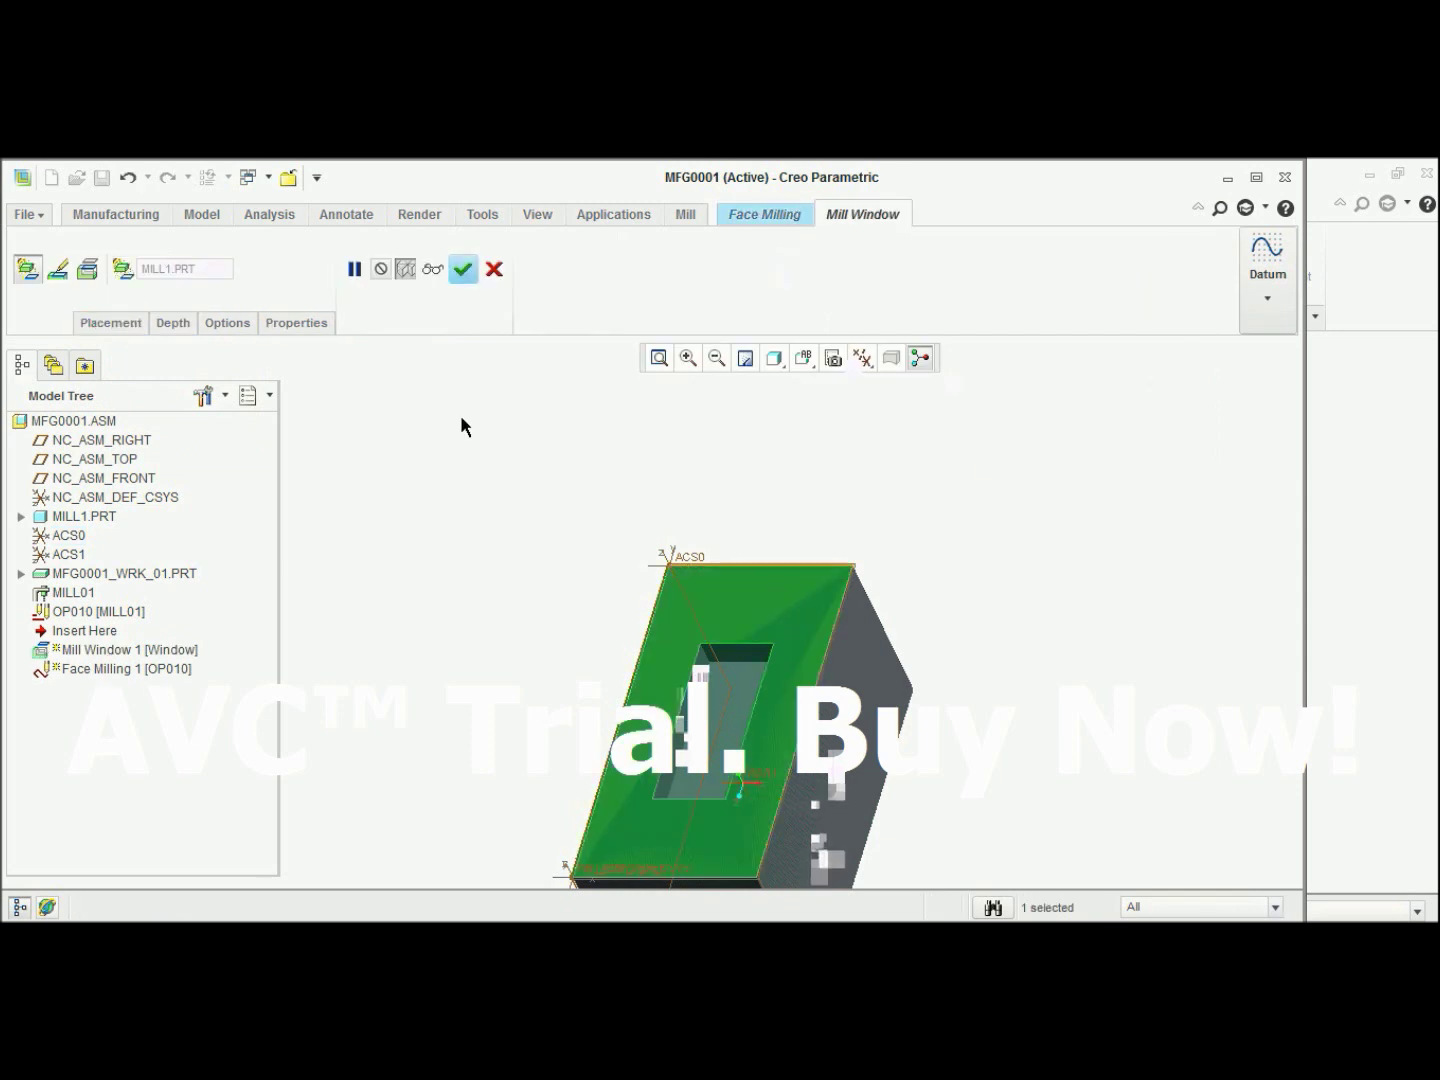
click(465, 274)
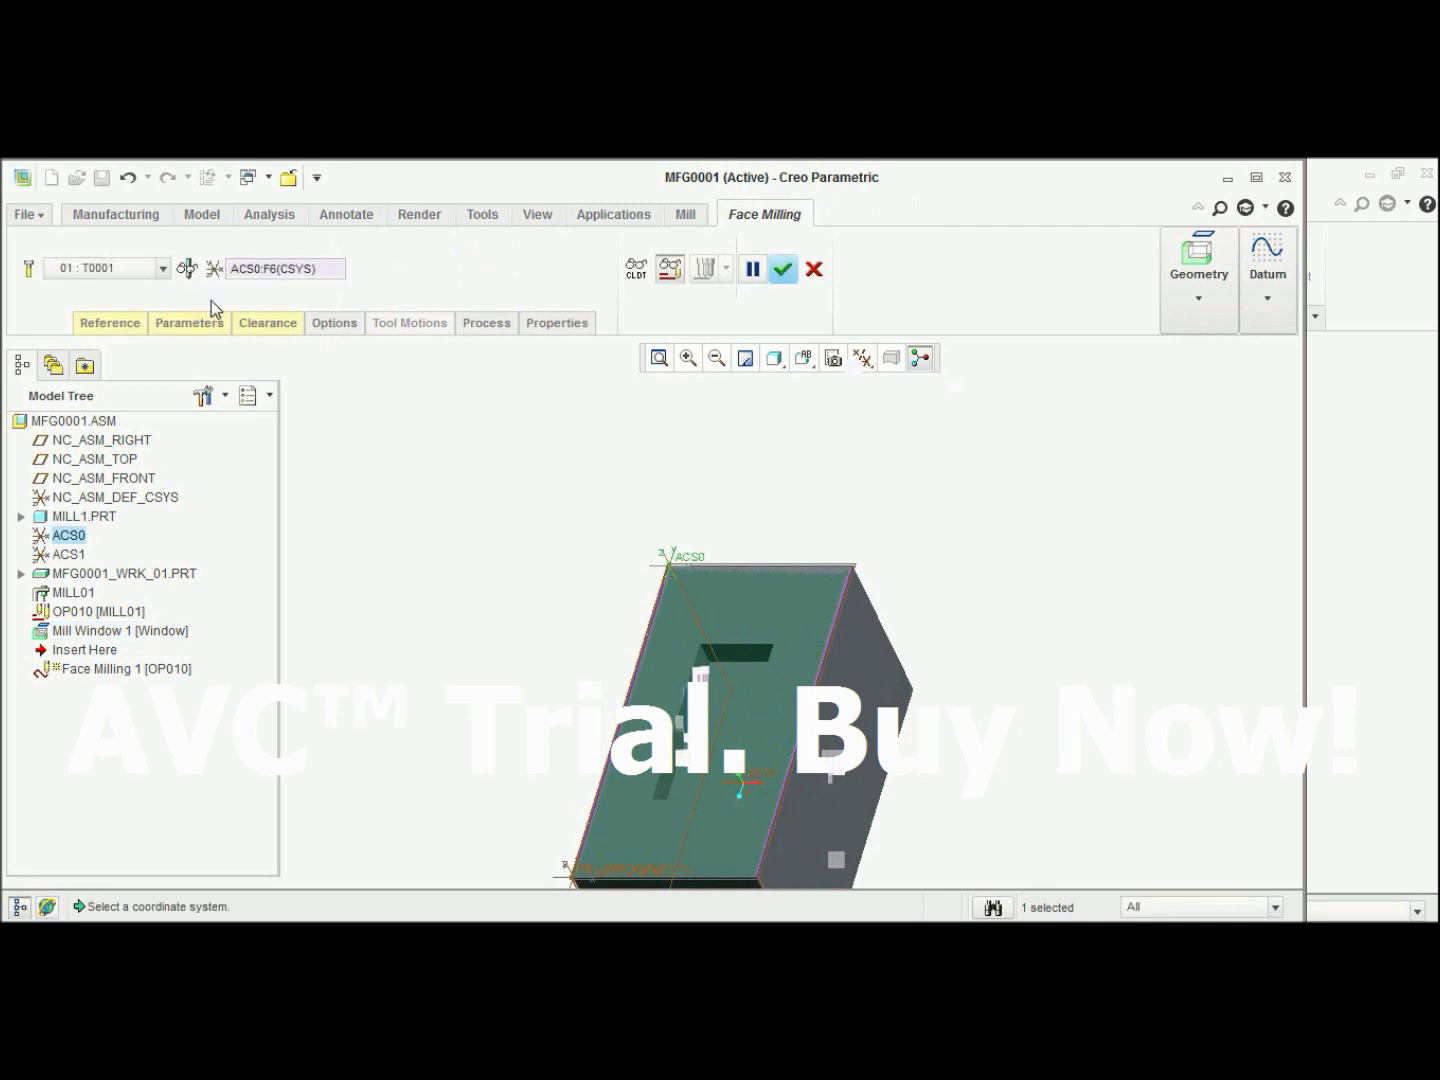
Set the face milling reference type to Mill Window and select Mill Window 1.
click(111, 321)
click(180, 379)
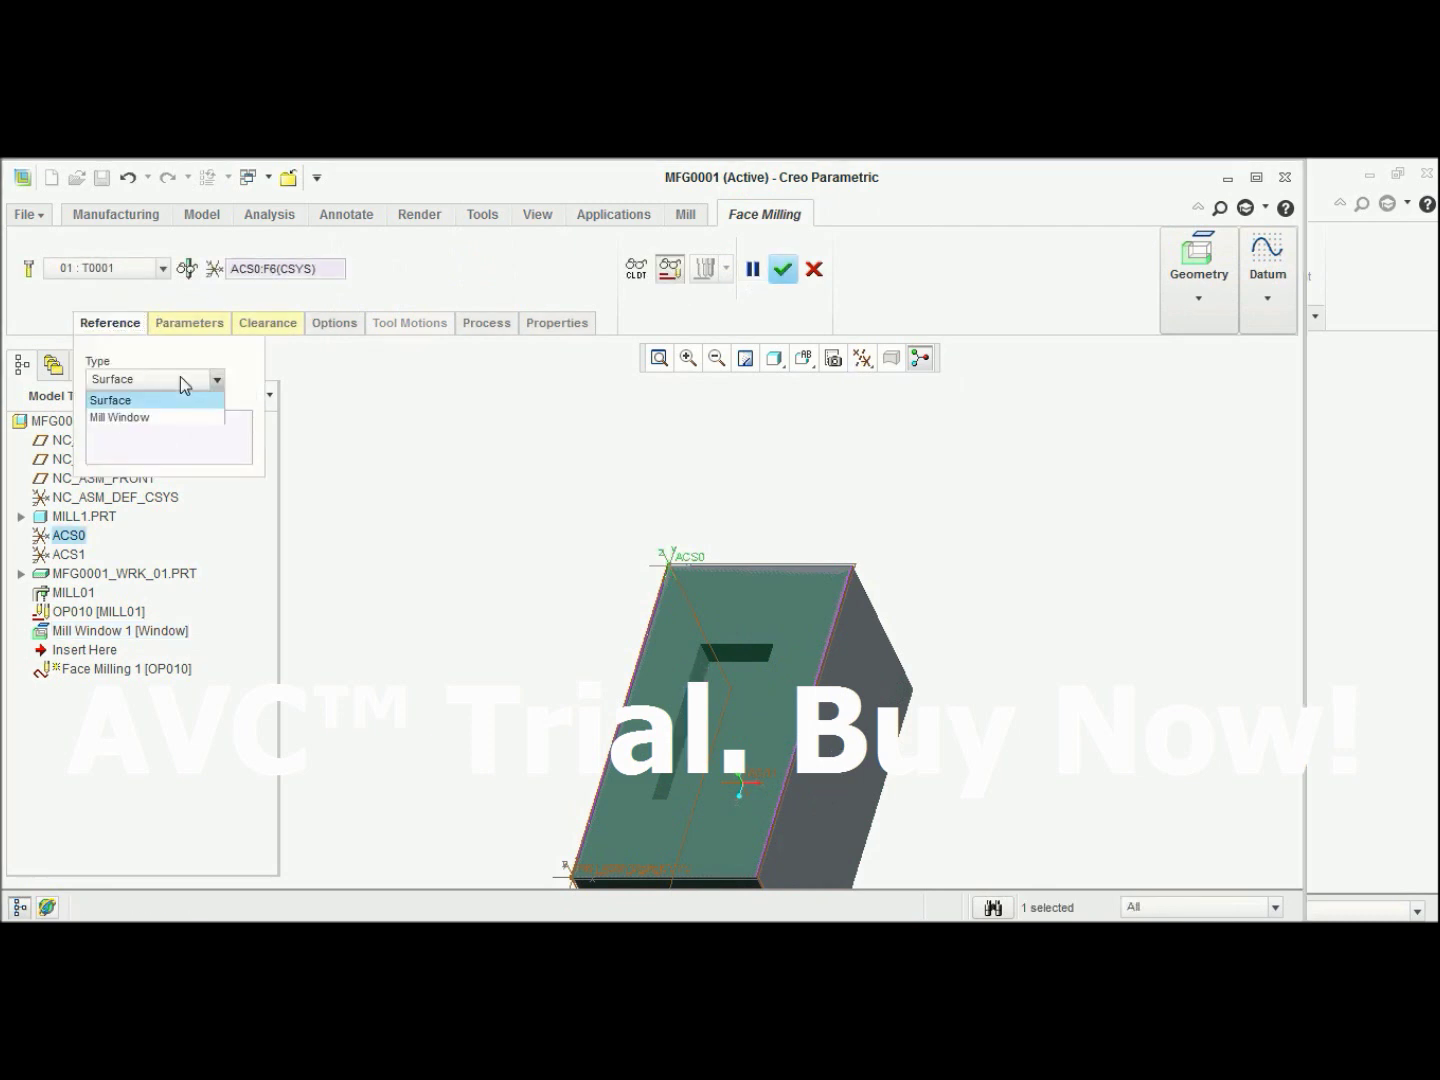
click(180, 417)
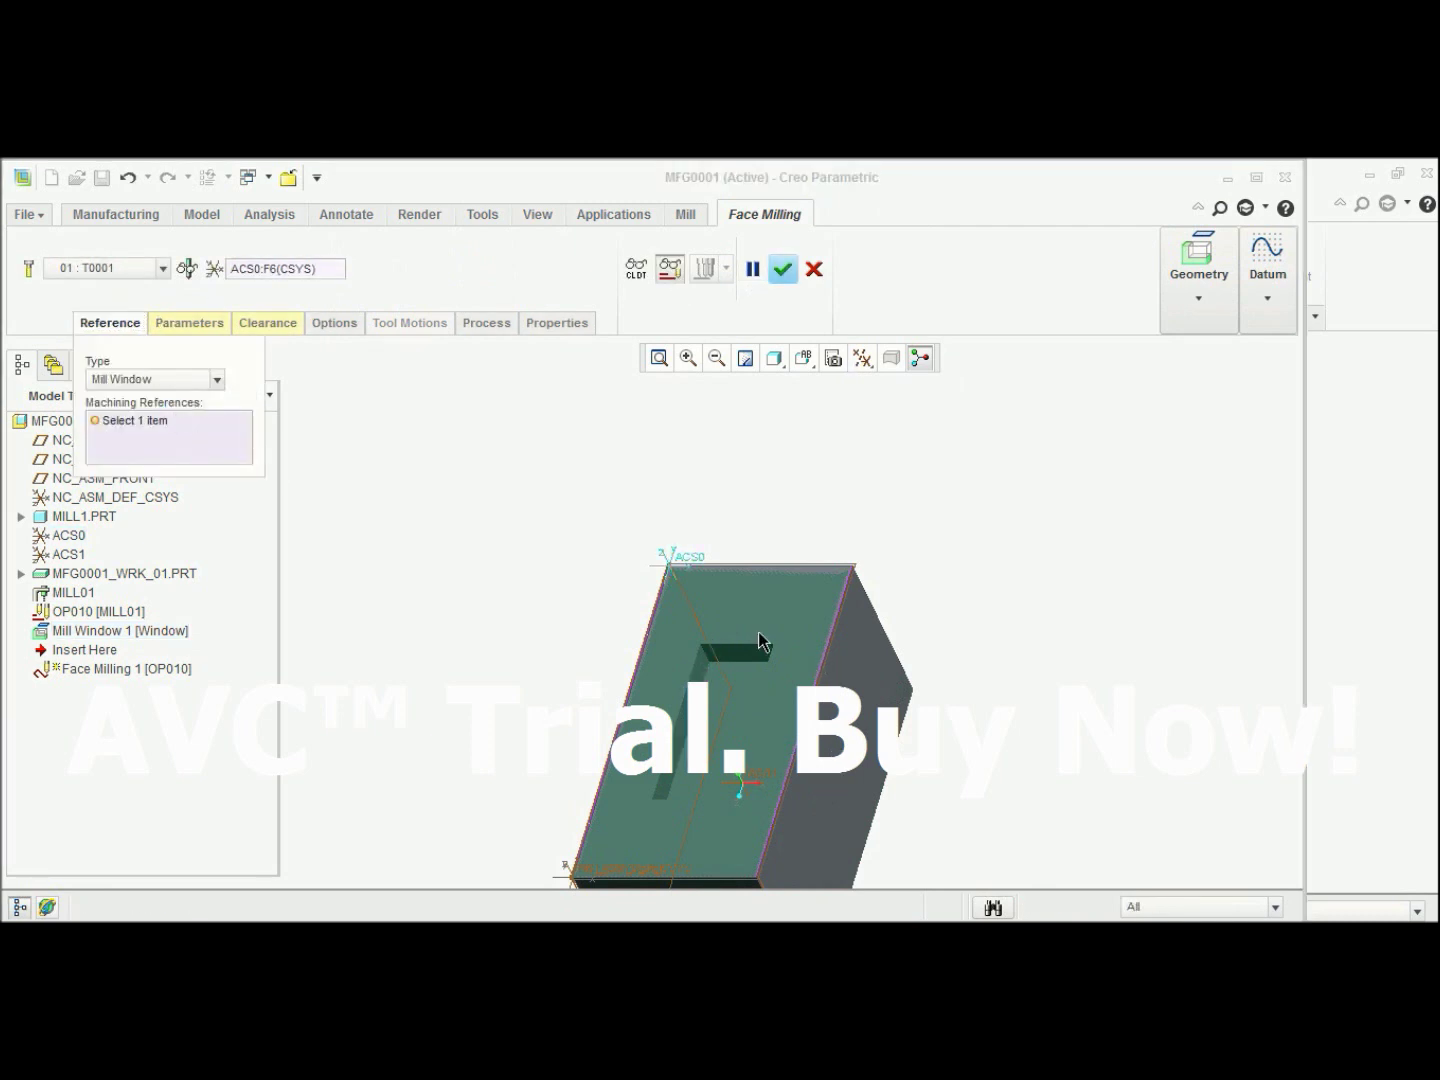
click(826, 653)
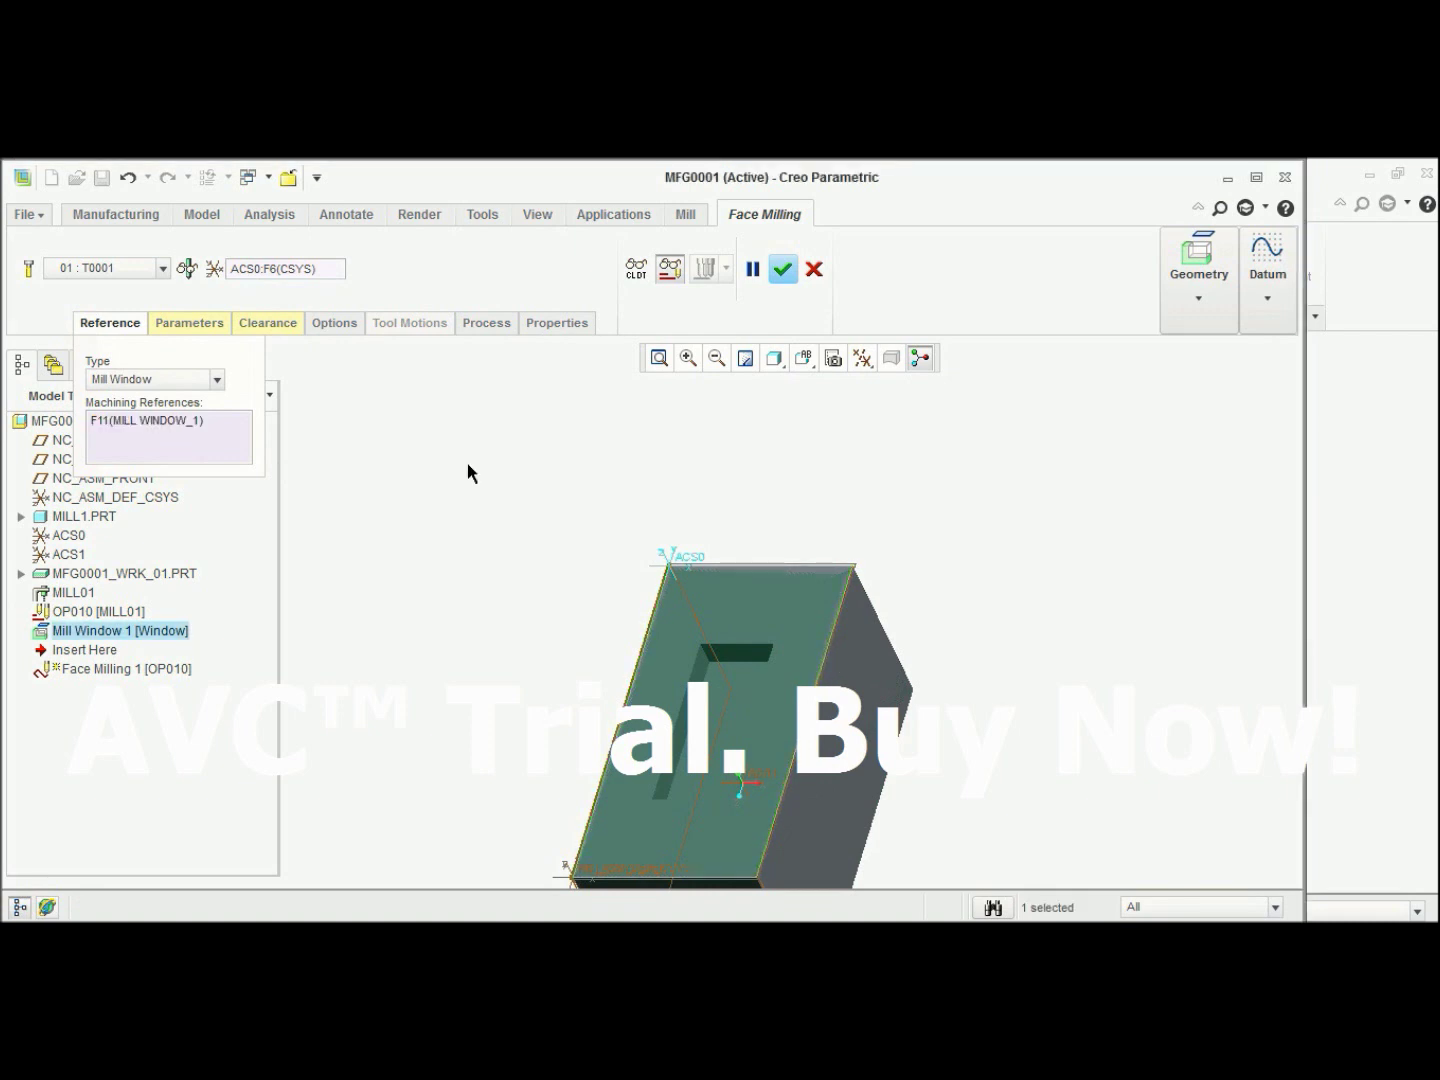
click(199, 325)
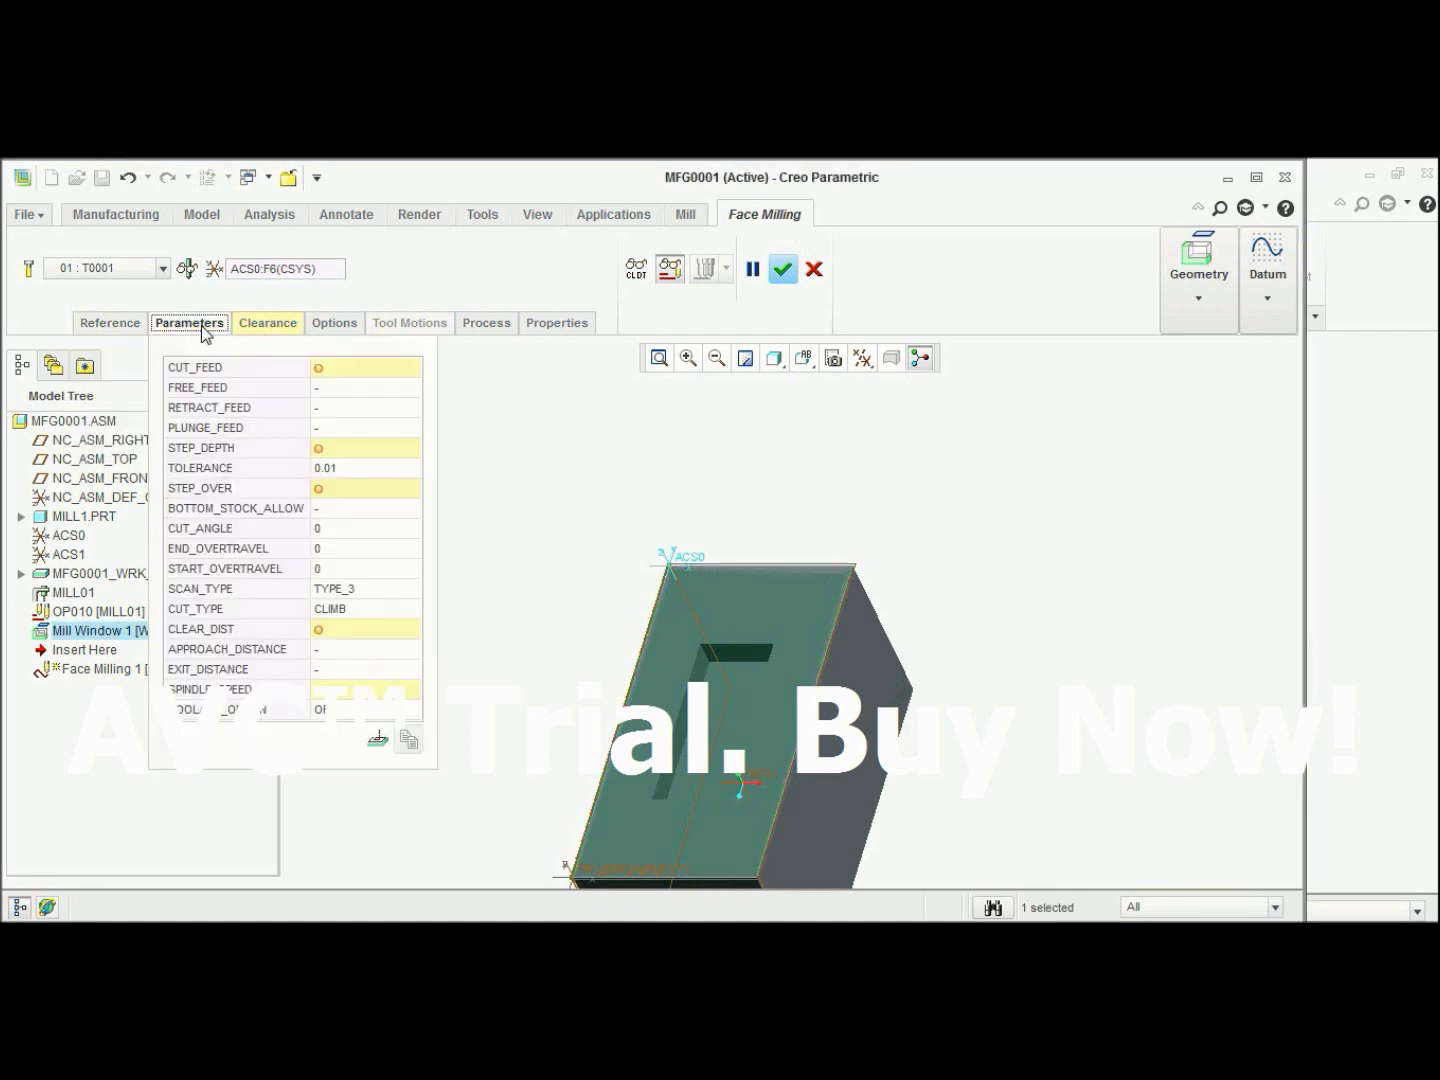
Enter CUT_FEED 30, STEP_DEPTH 2, STEP_OVER 2 and CLEAR_DIST 5 in the Face Milling parameters.
click(355, 368)
text(30)
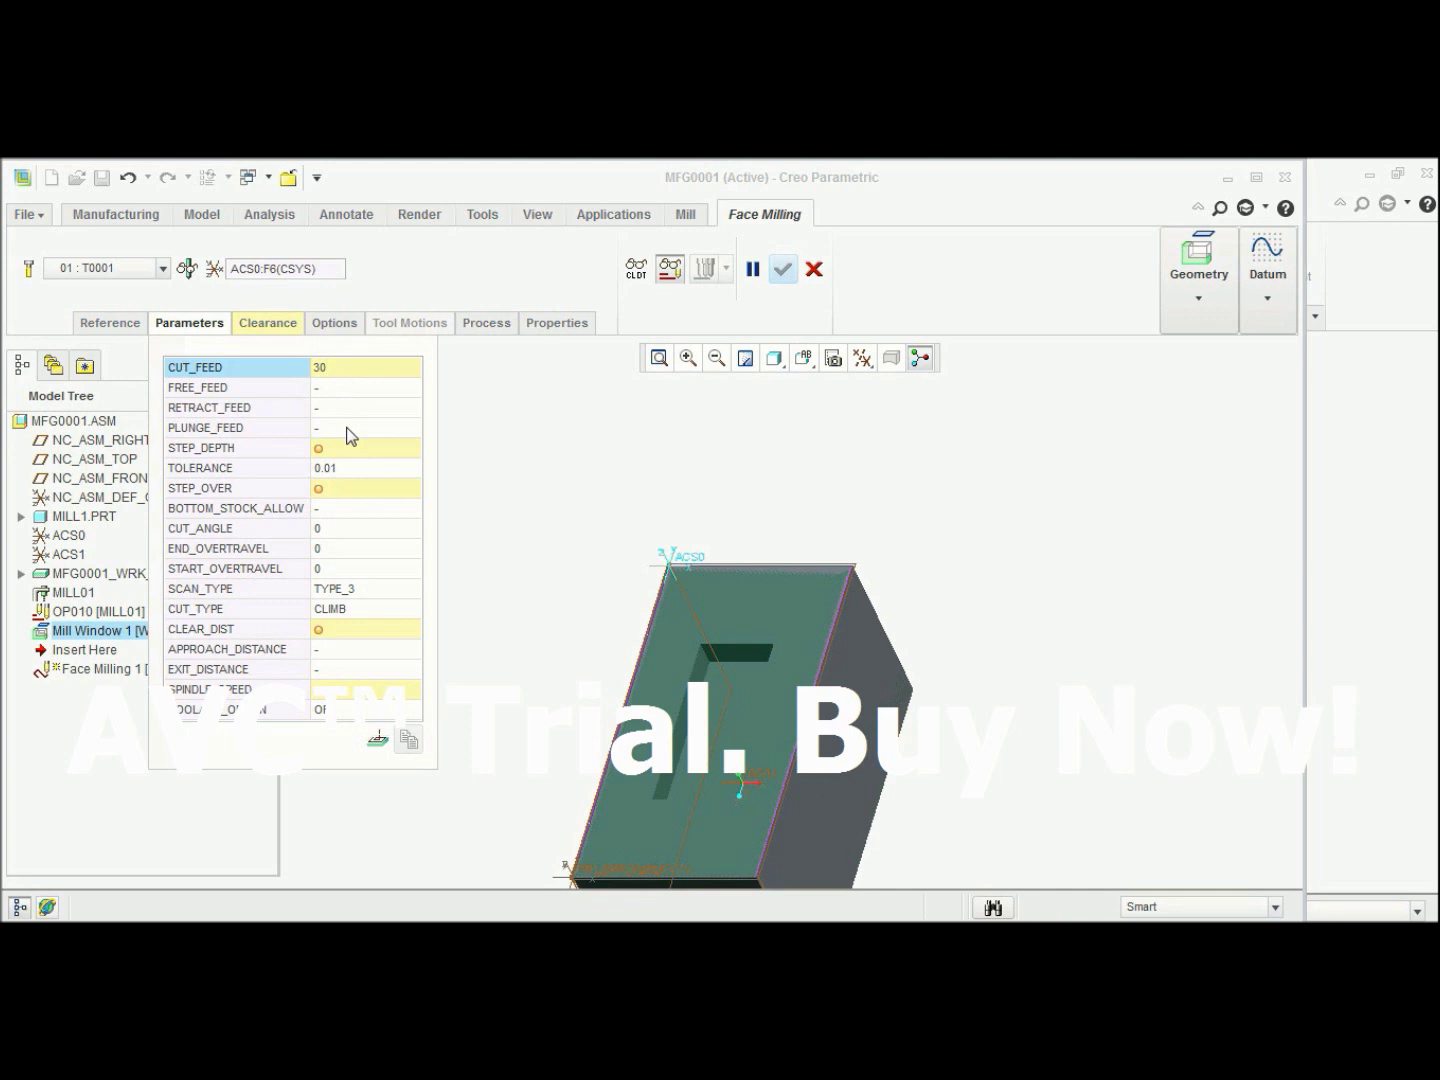
click(359, 446)
text(2)
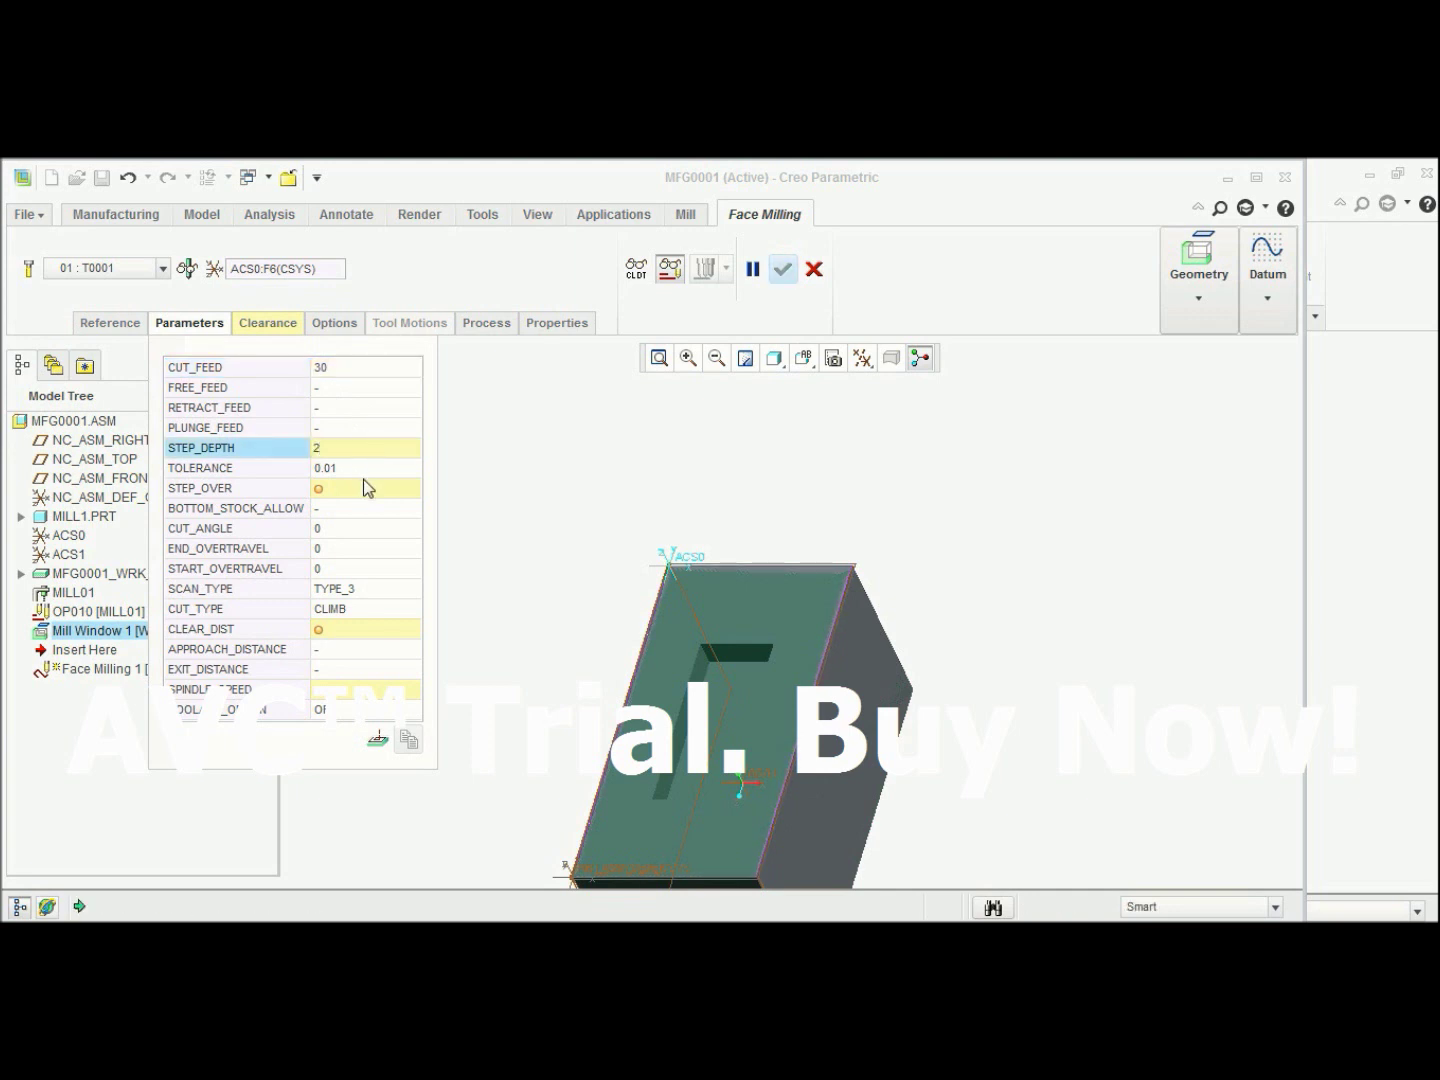
click(362, 480)
text(2)
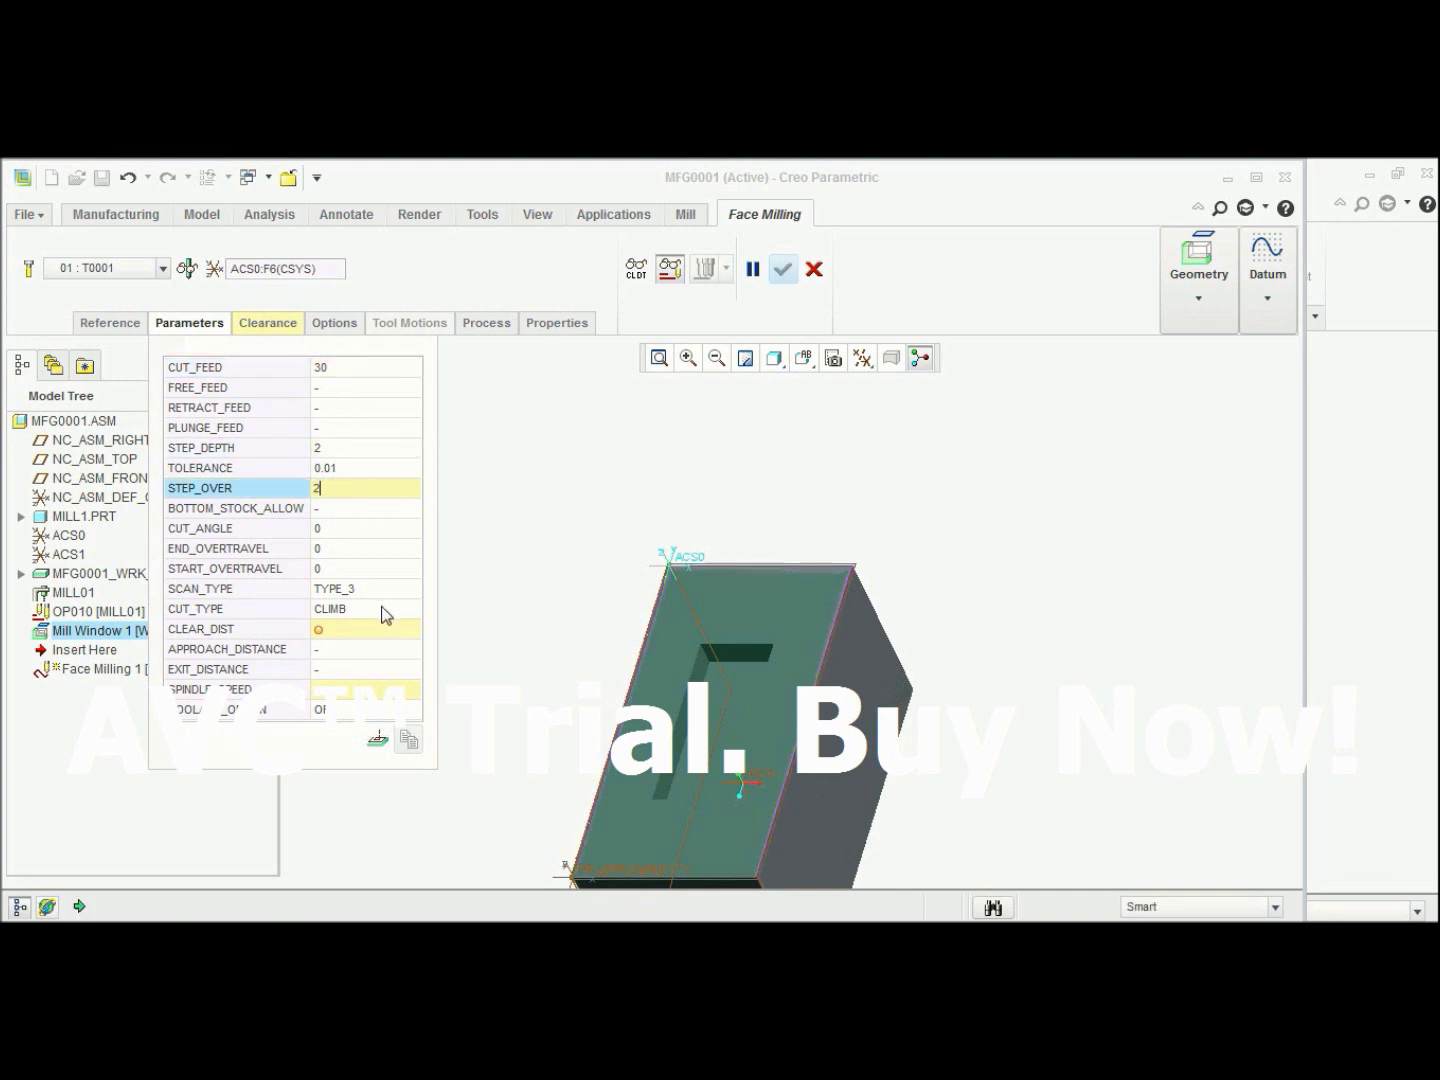
click(386, 631)
text(5)
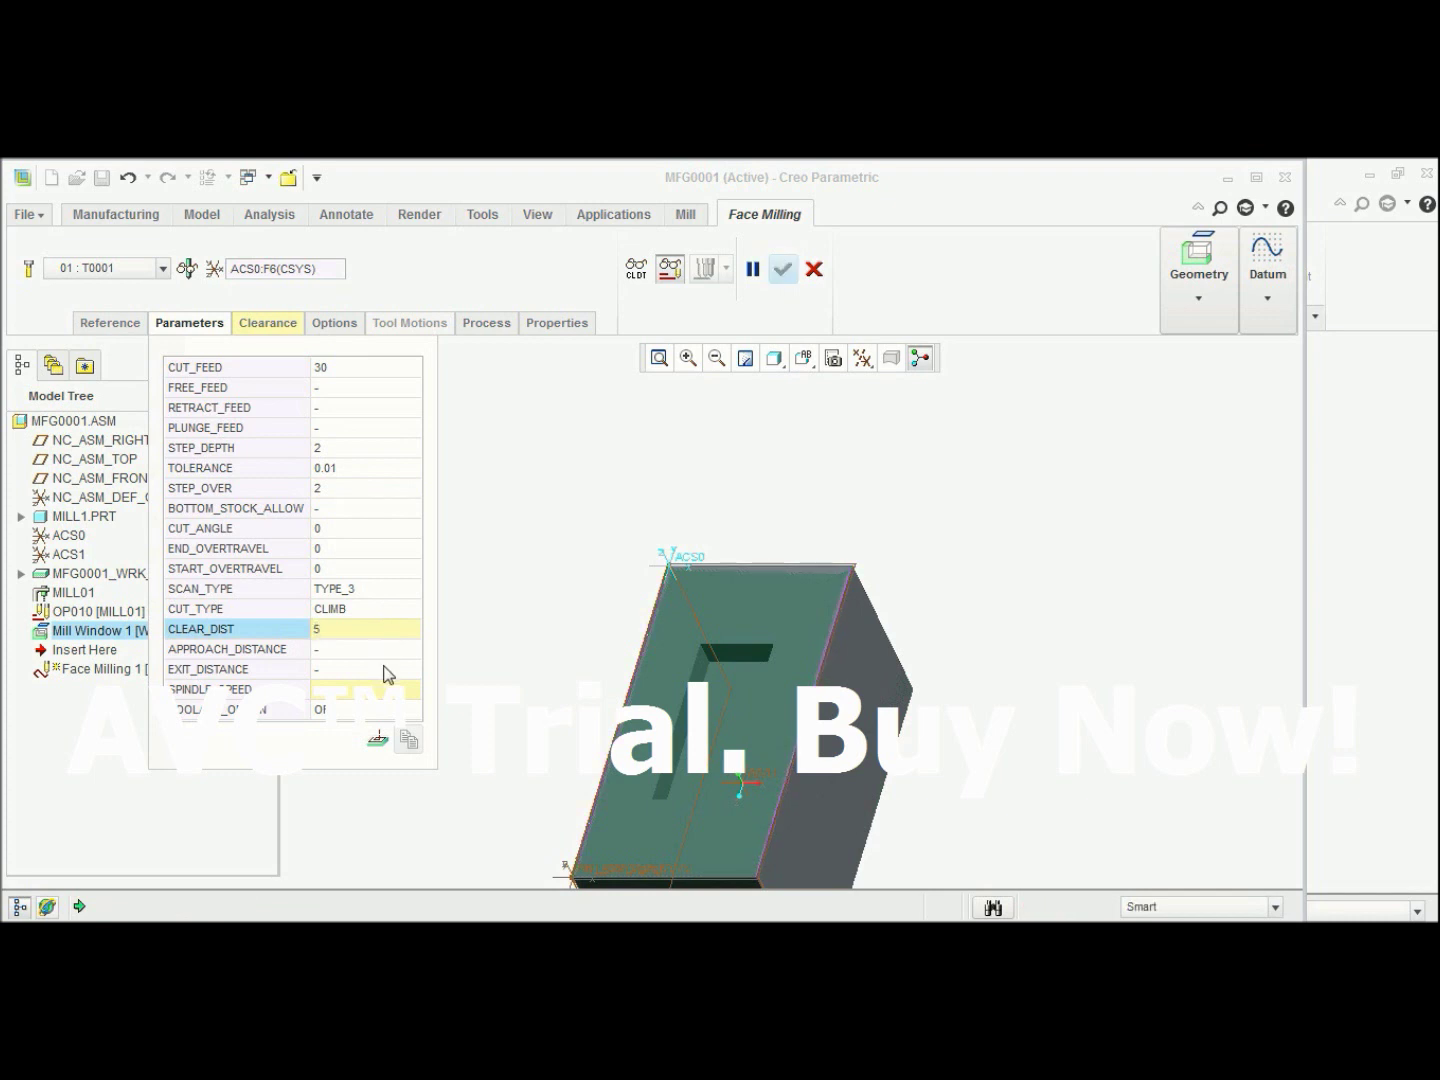
click(381, 688)
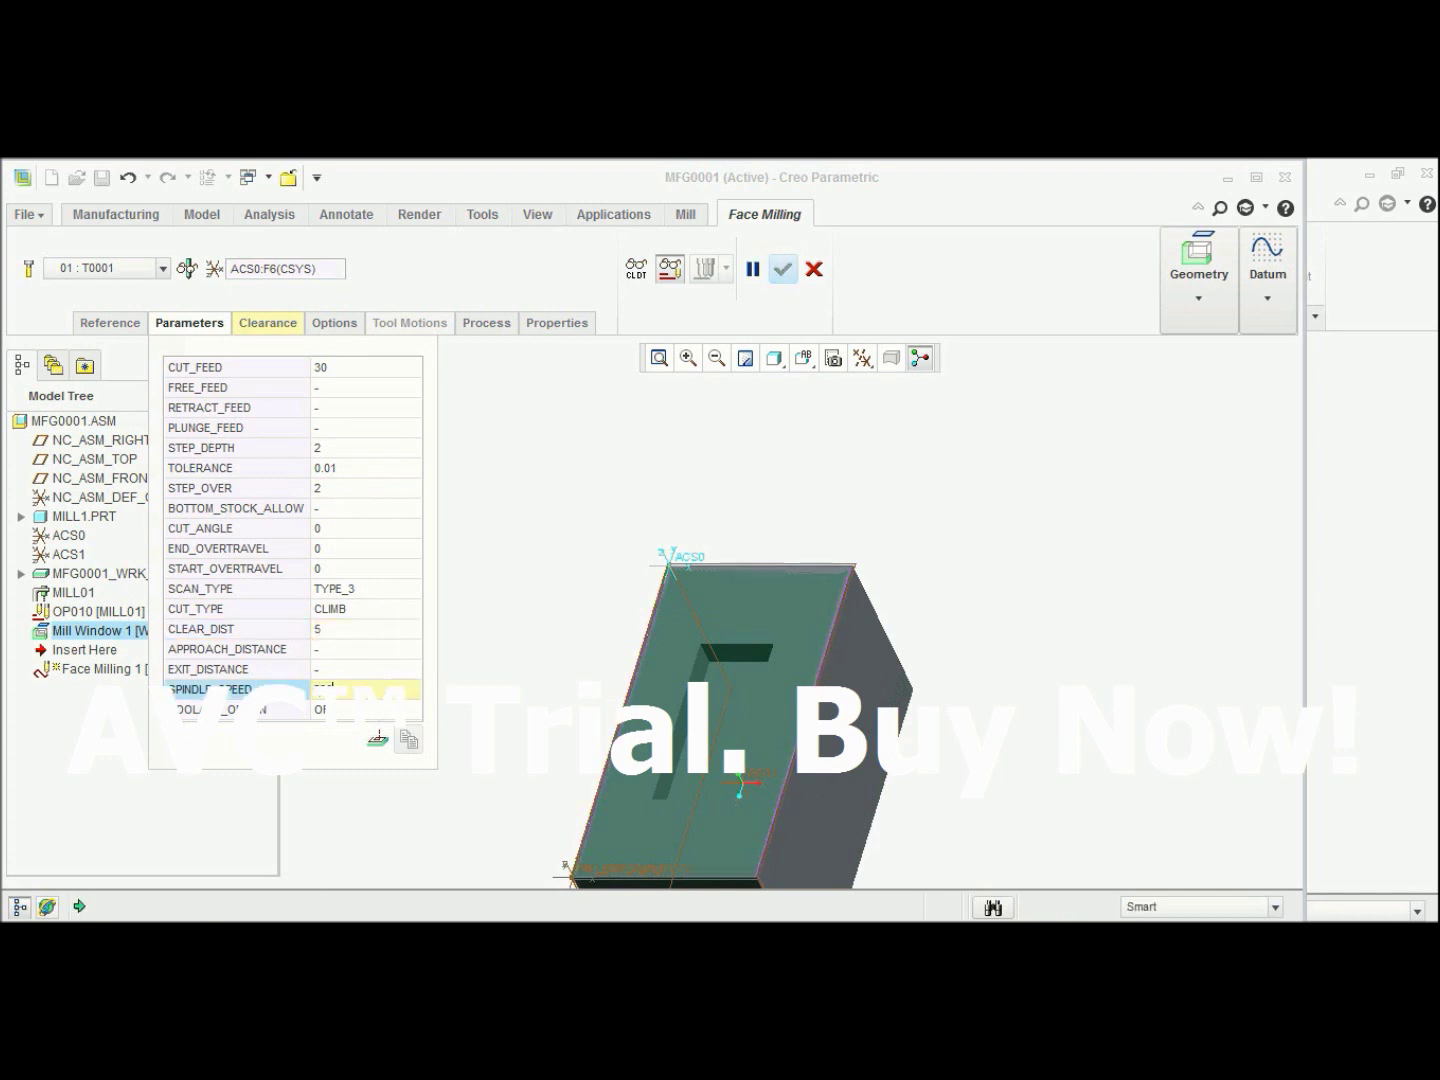
Set the retract plane 5 above the block's top face and complete Face Milling 1.
click(283, 328)
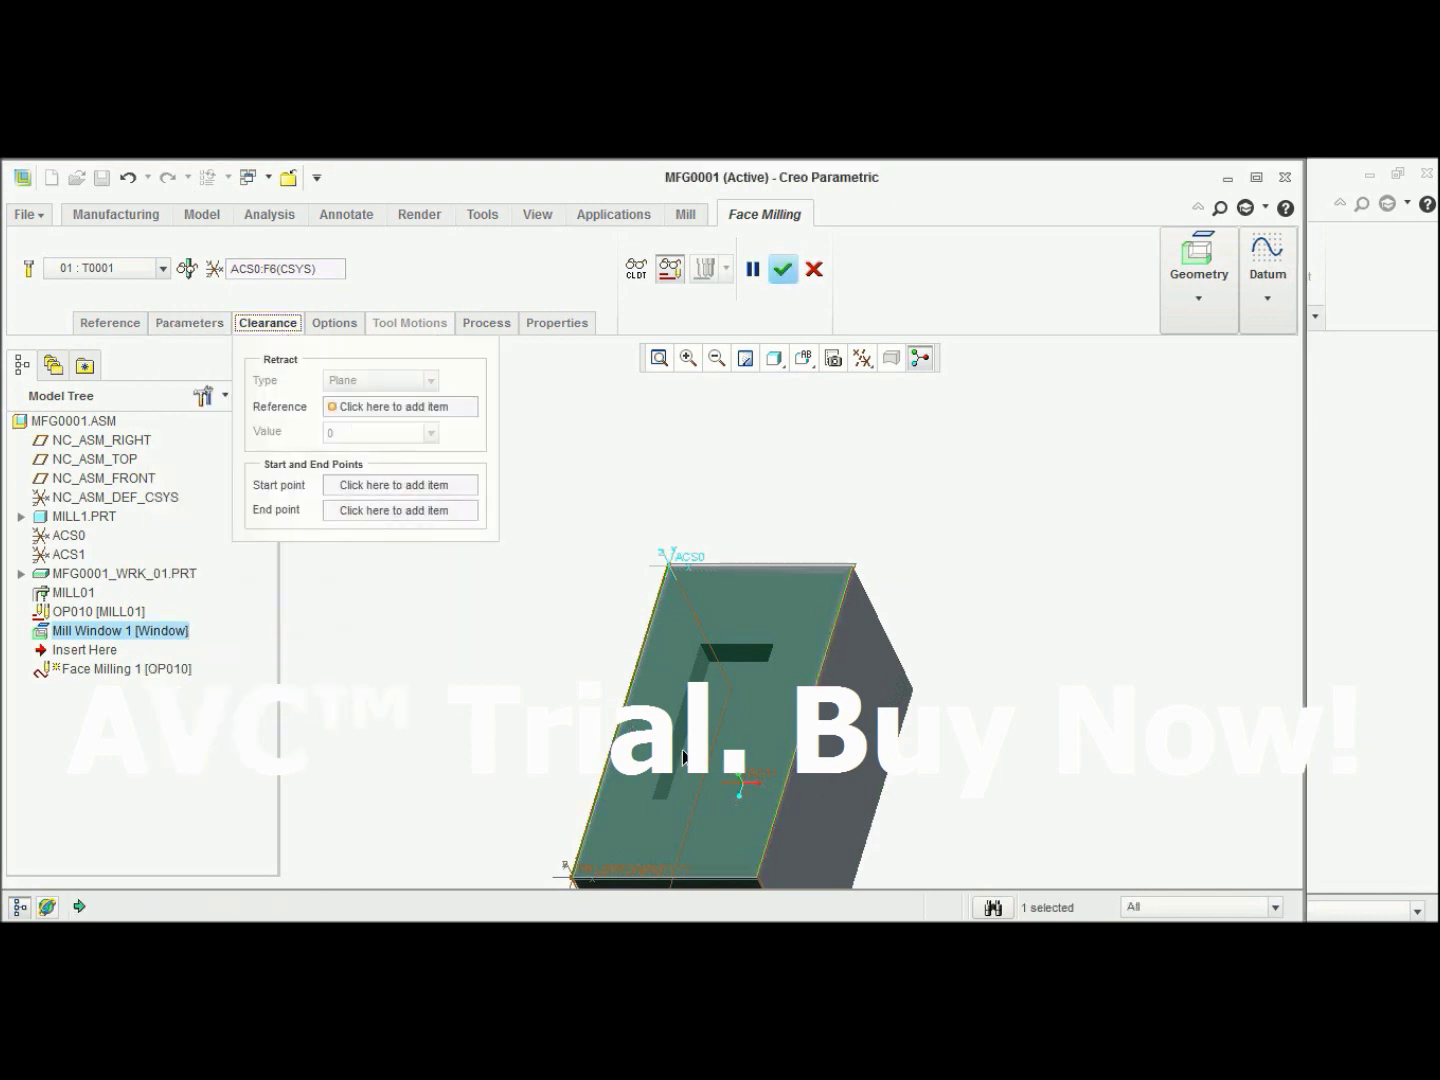
click(437, 409)
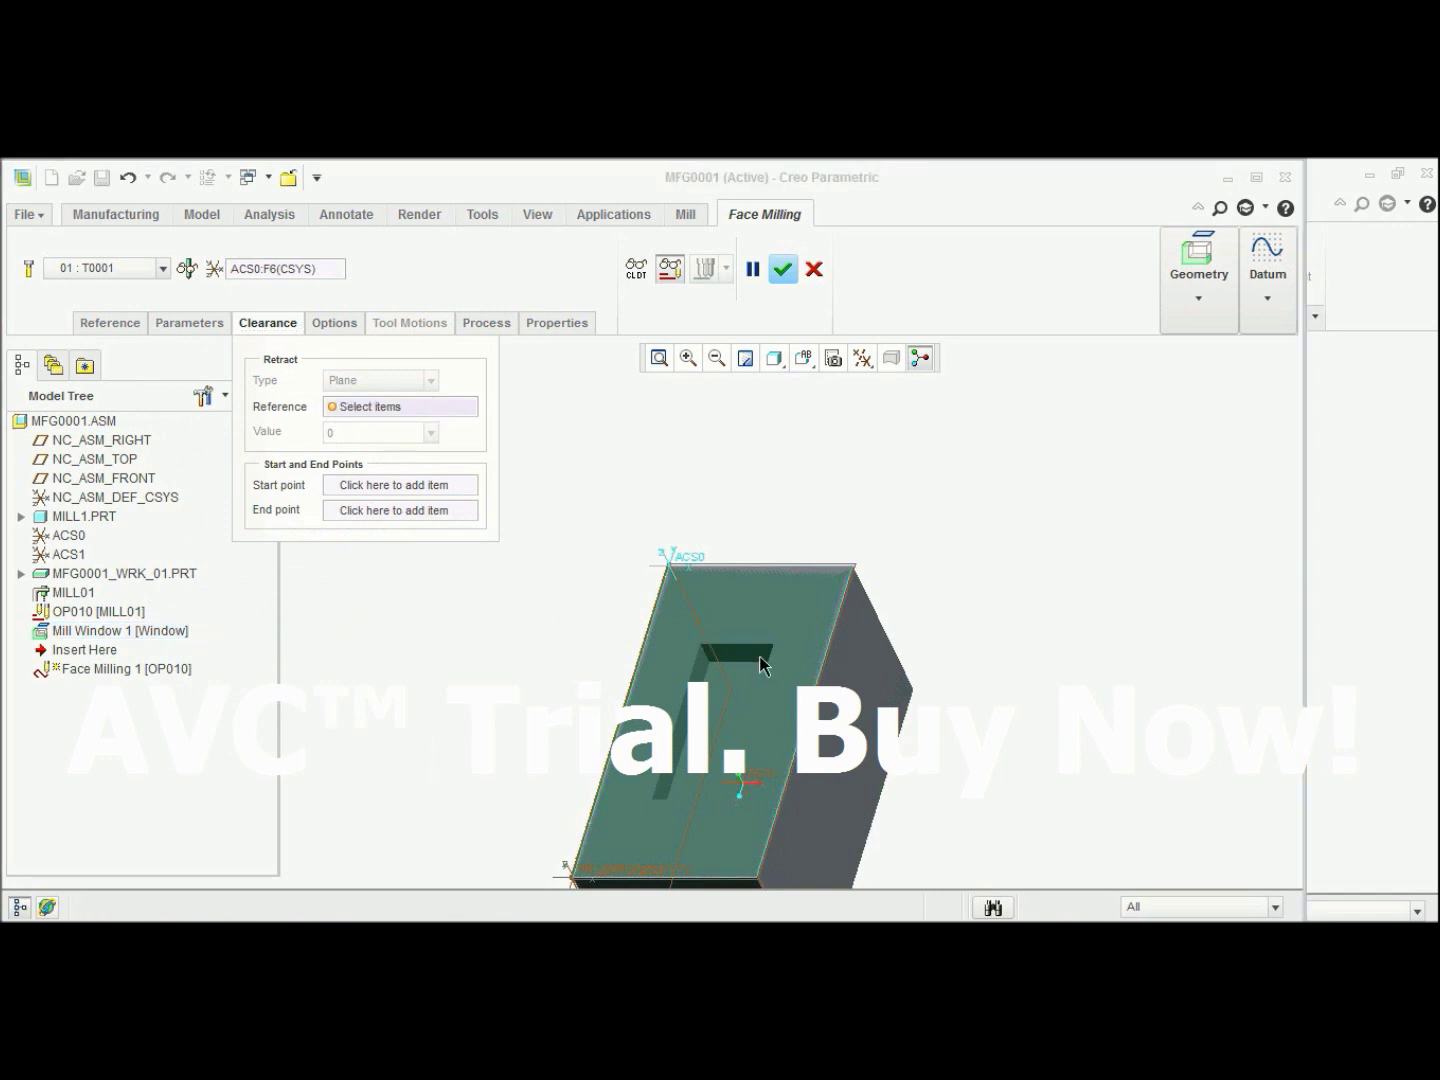
click(790, 708)
click(366, 442)
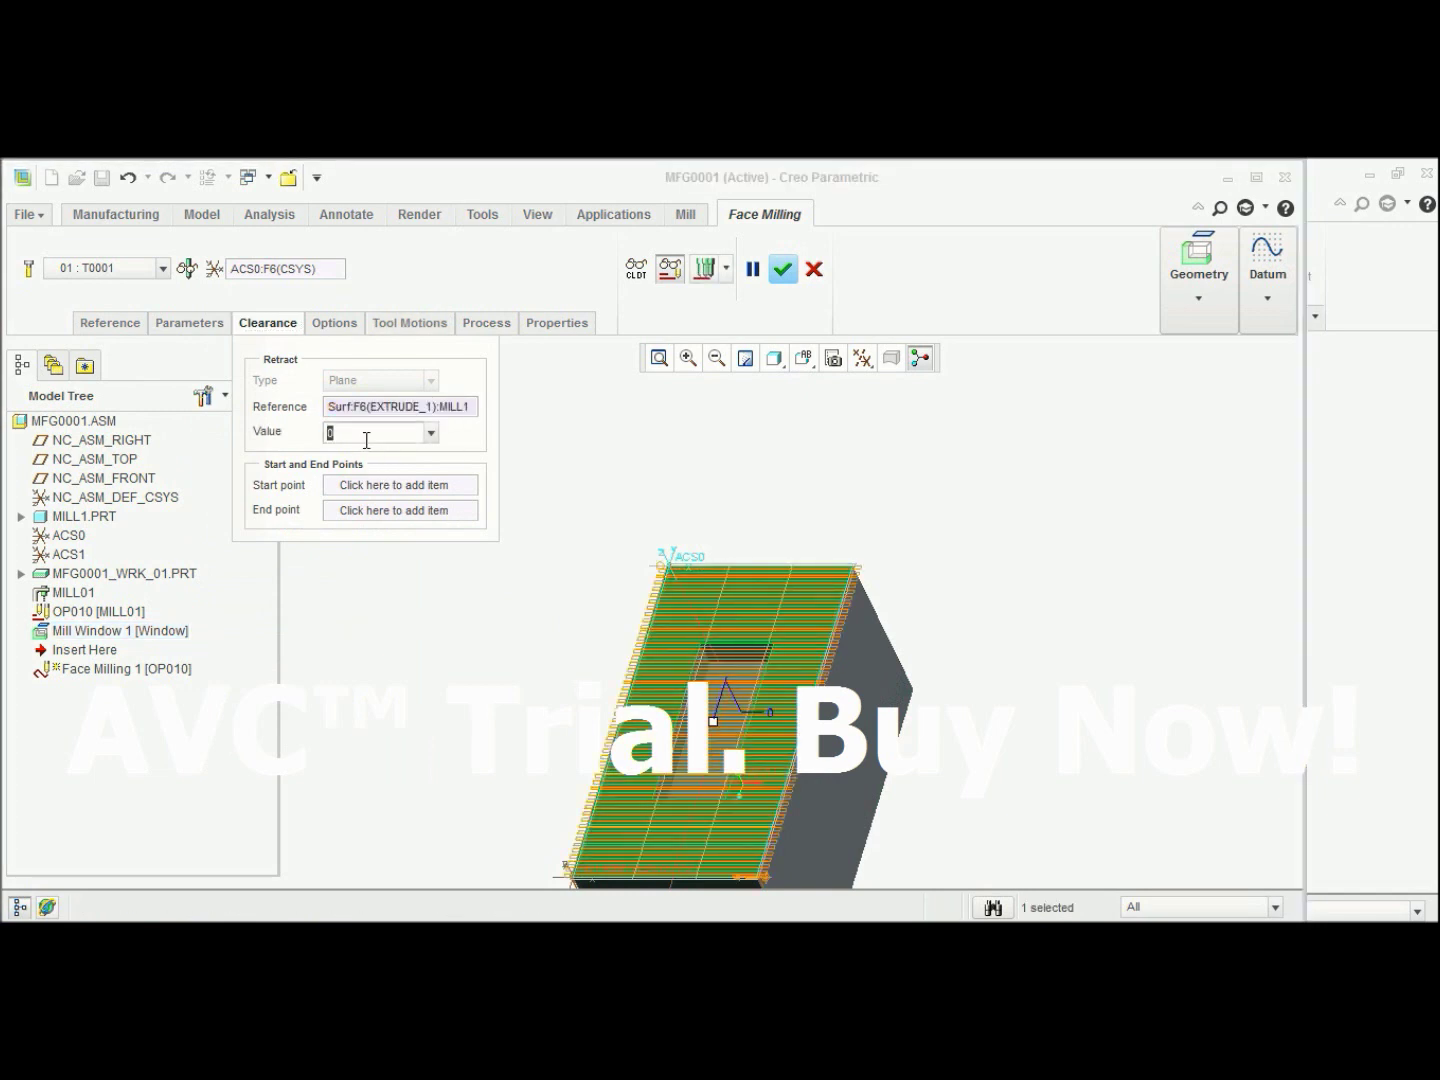
text(5)
key(Return)
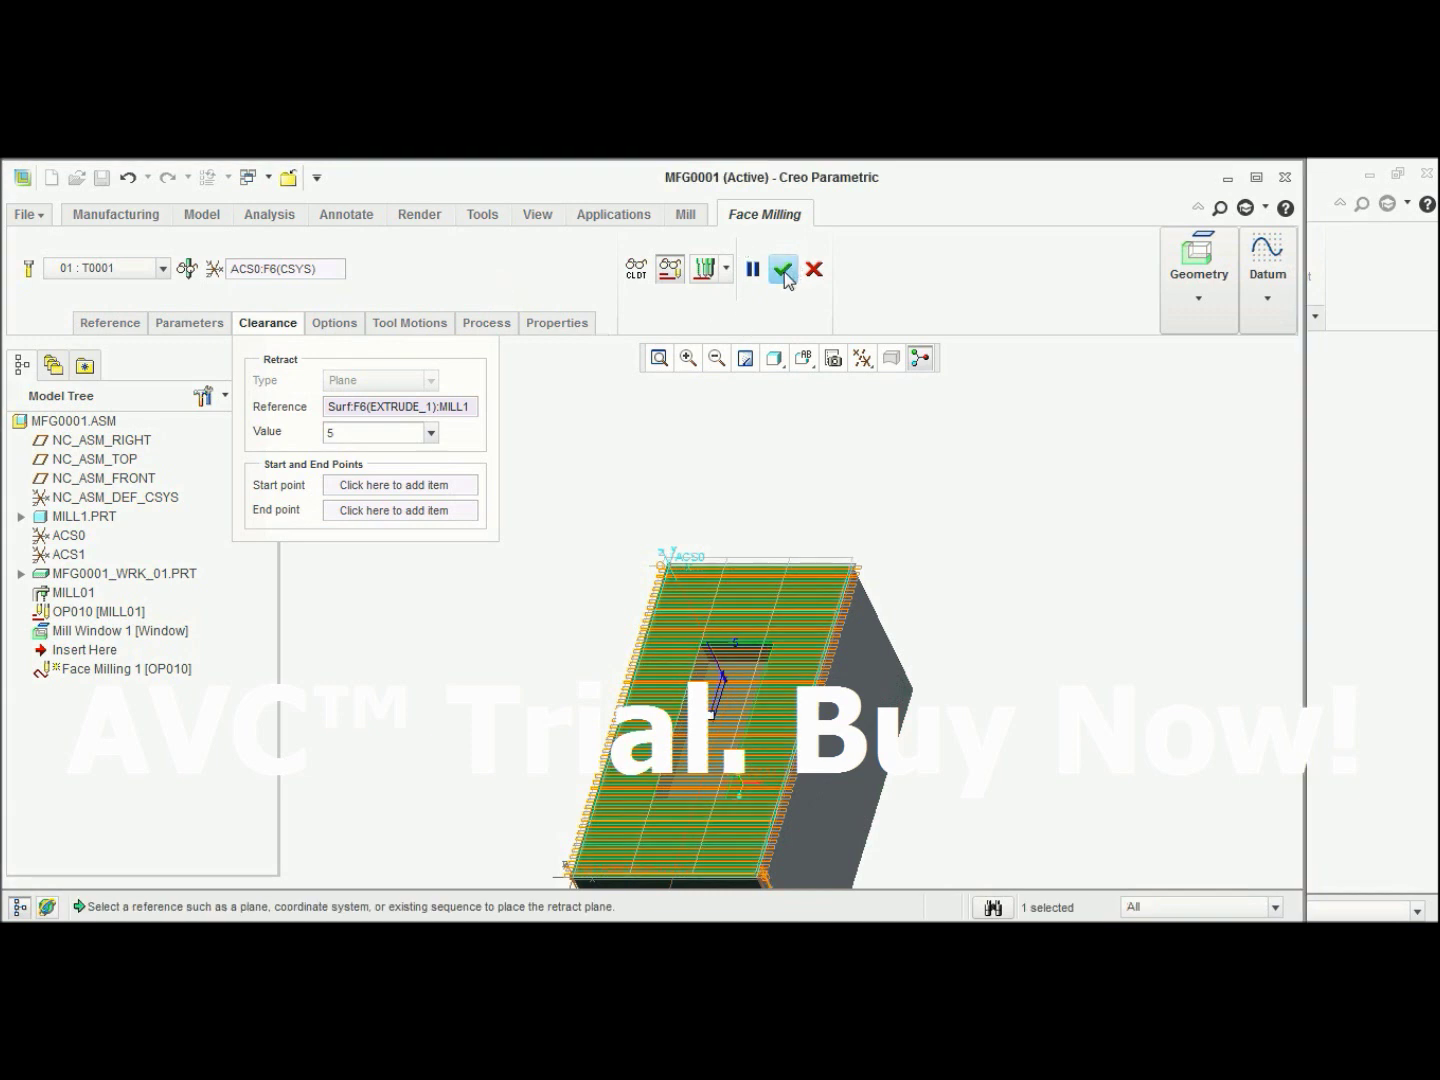
click(783, 269)
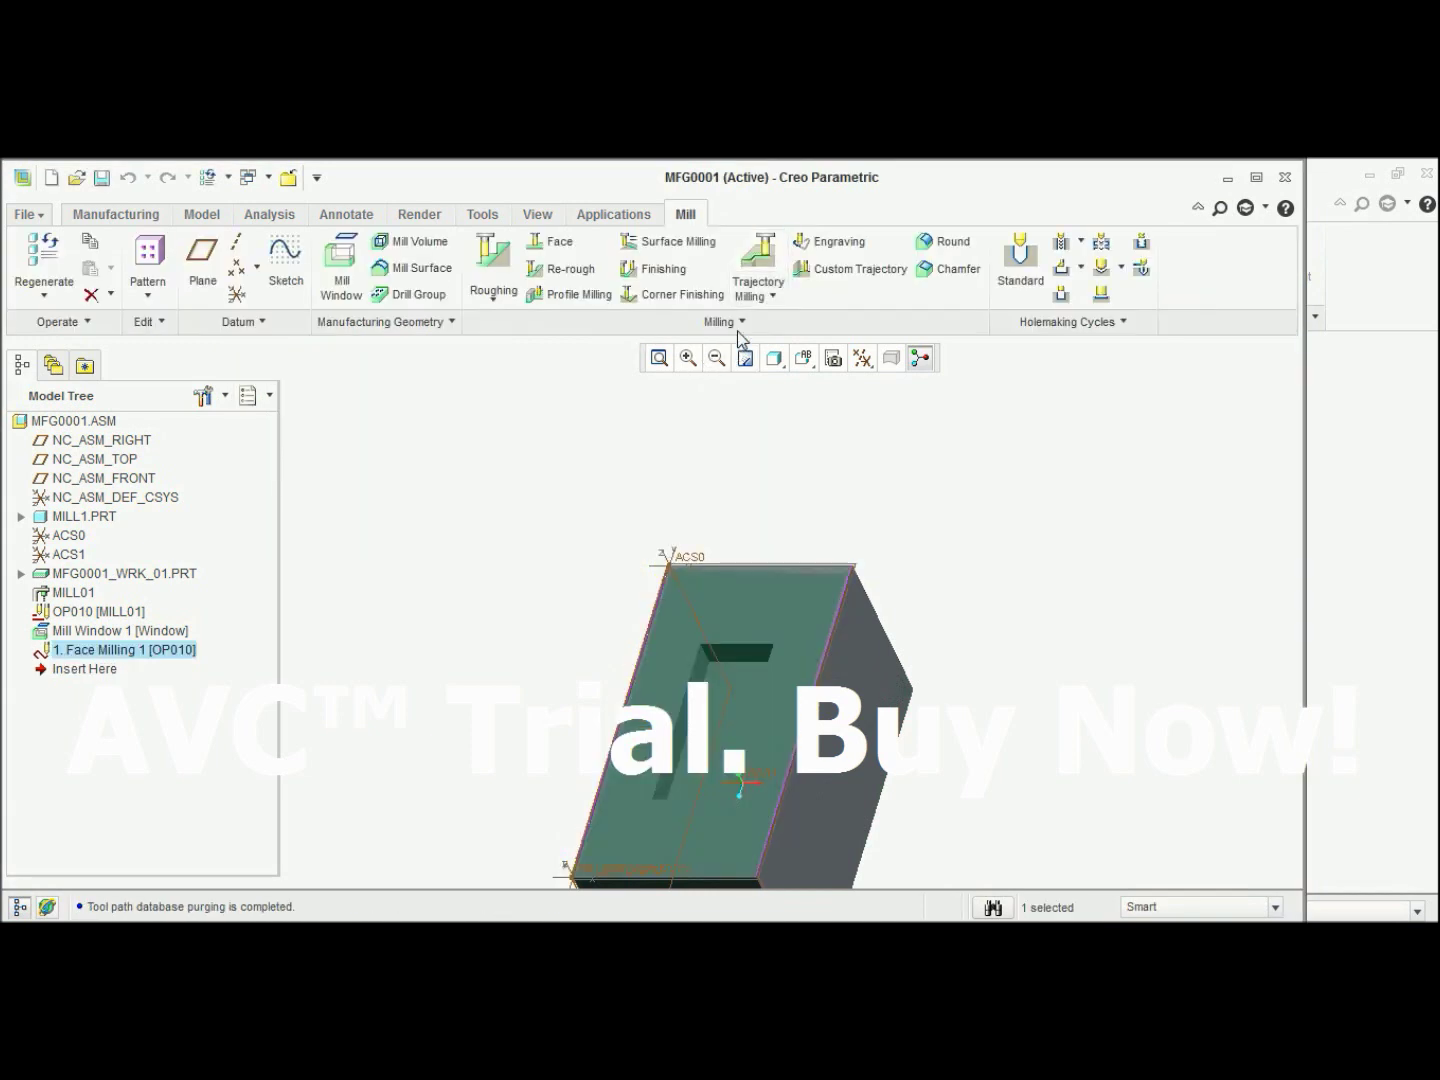
Play the Face Milling 1 toolpath at increased speed while orbiting the block, then close playback.
right_click(130, 651)
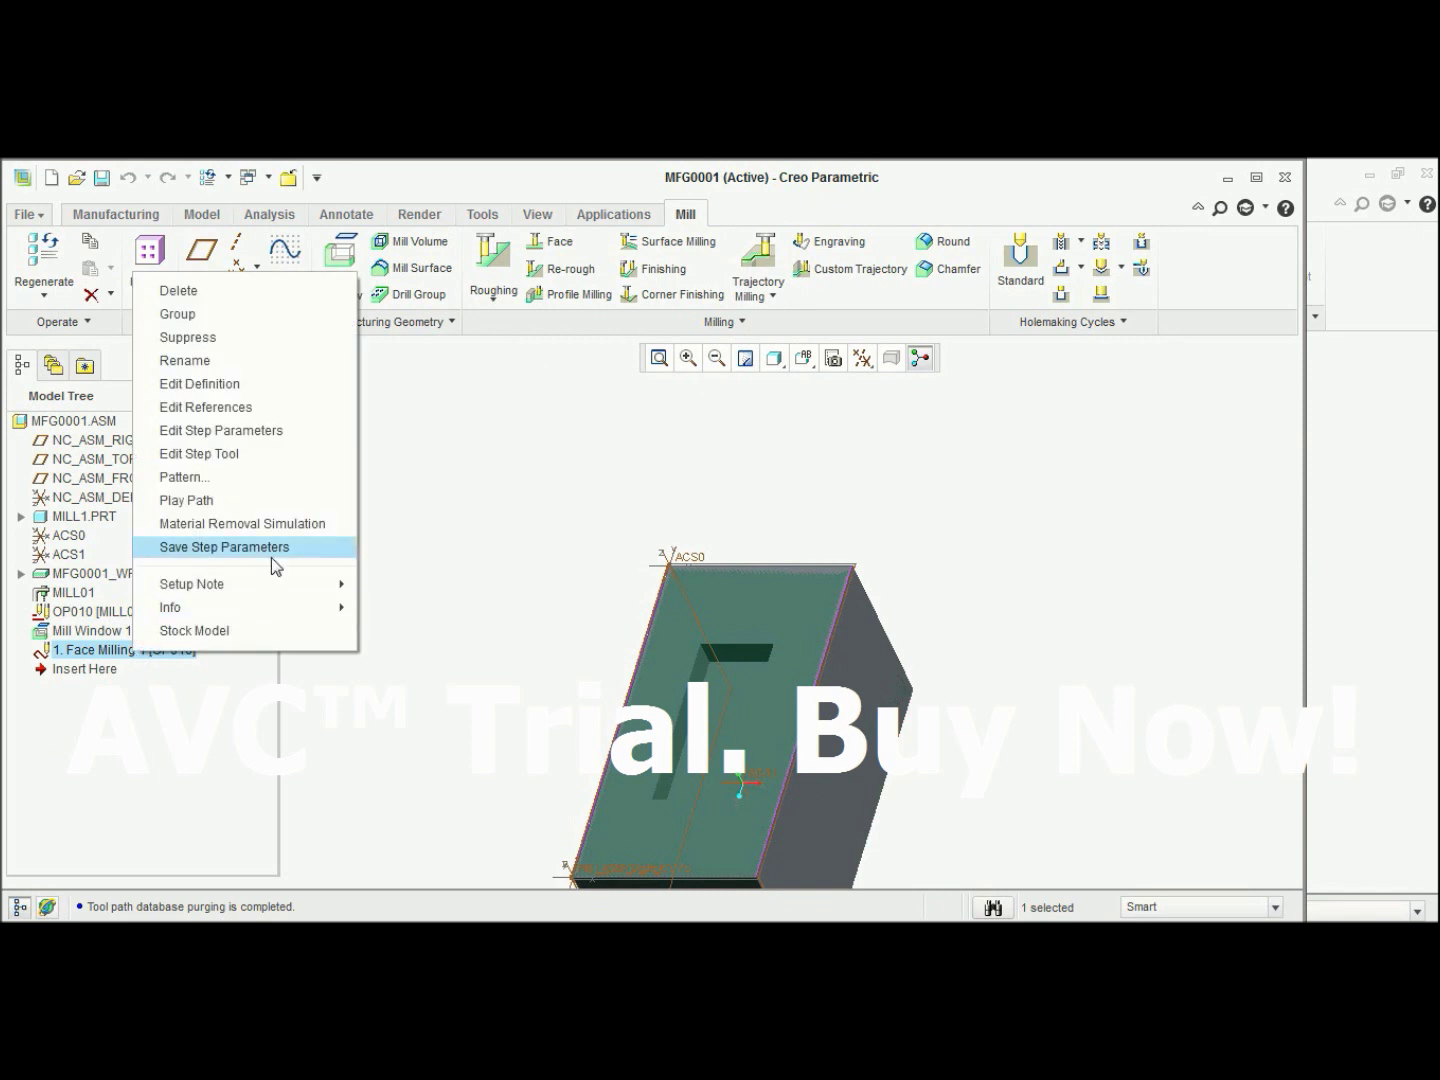
click(265, 508)
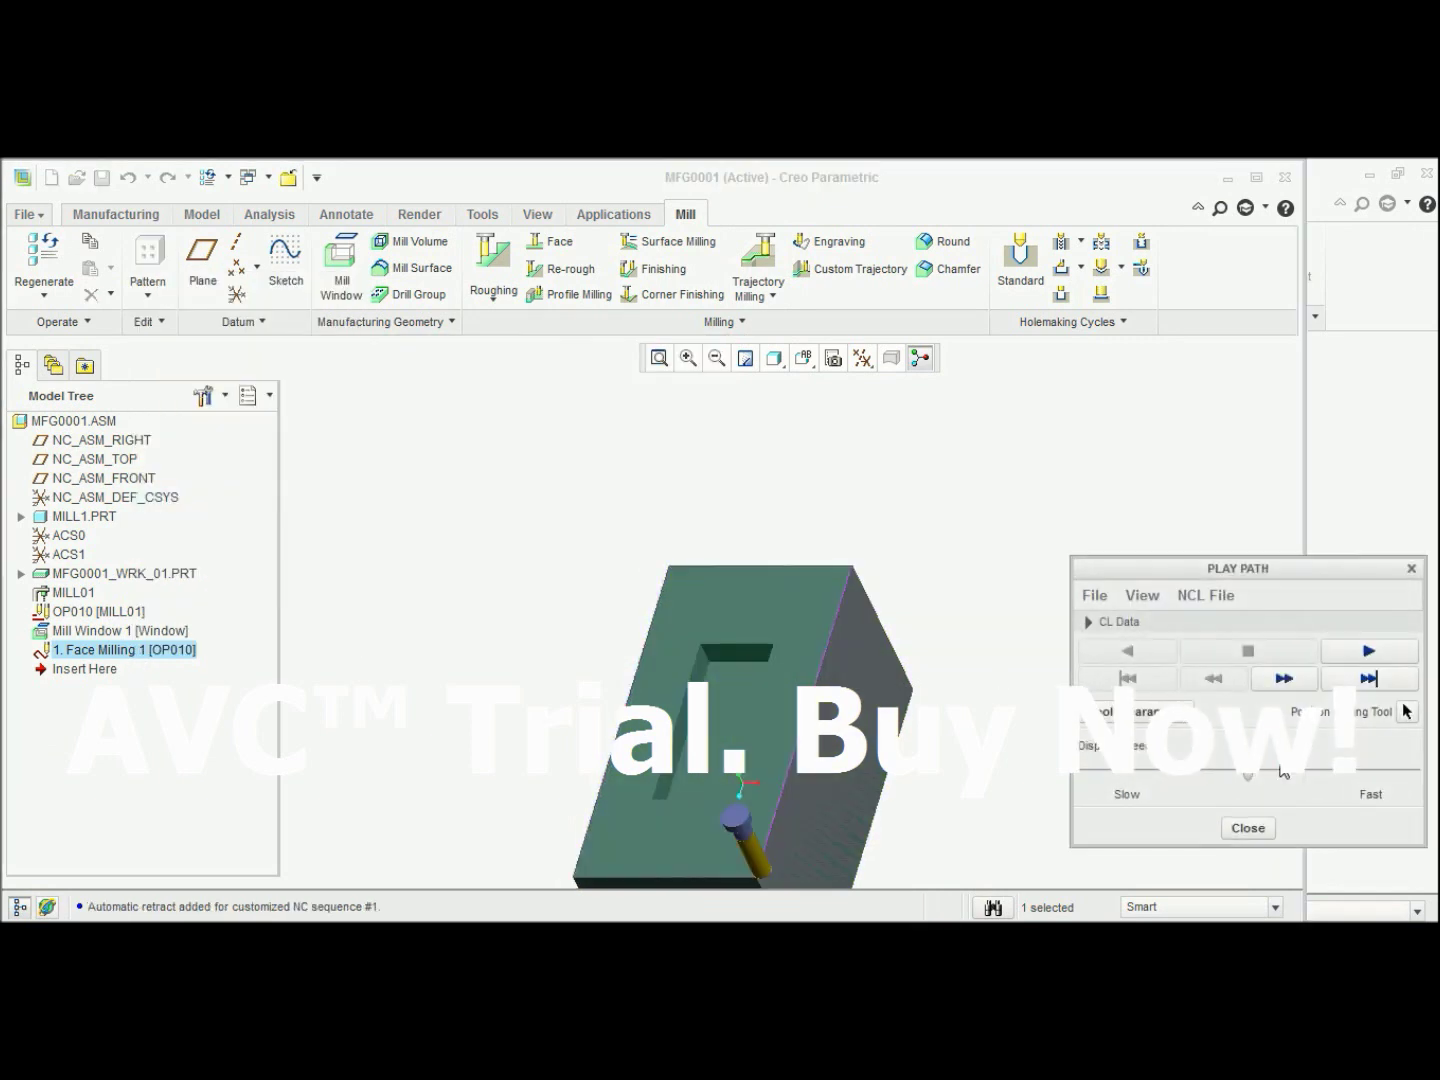
click(1380, 650)
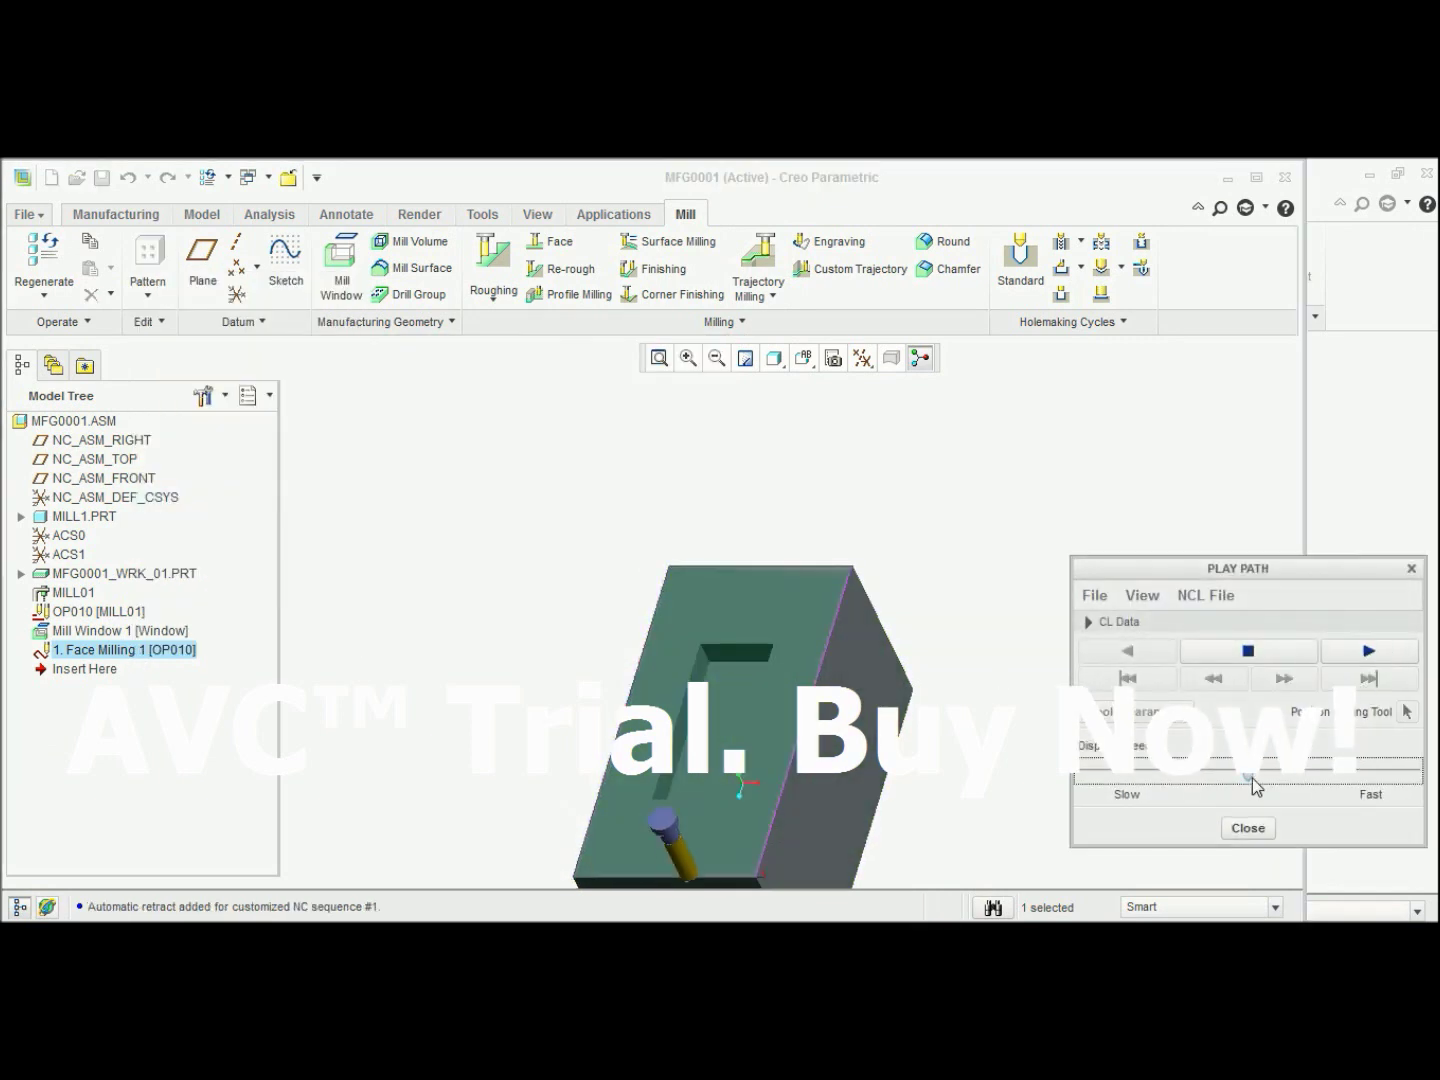
drag(1248, 778, 1332, 775)
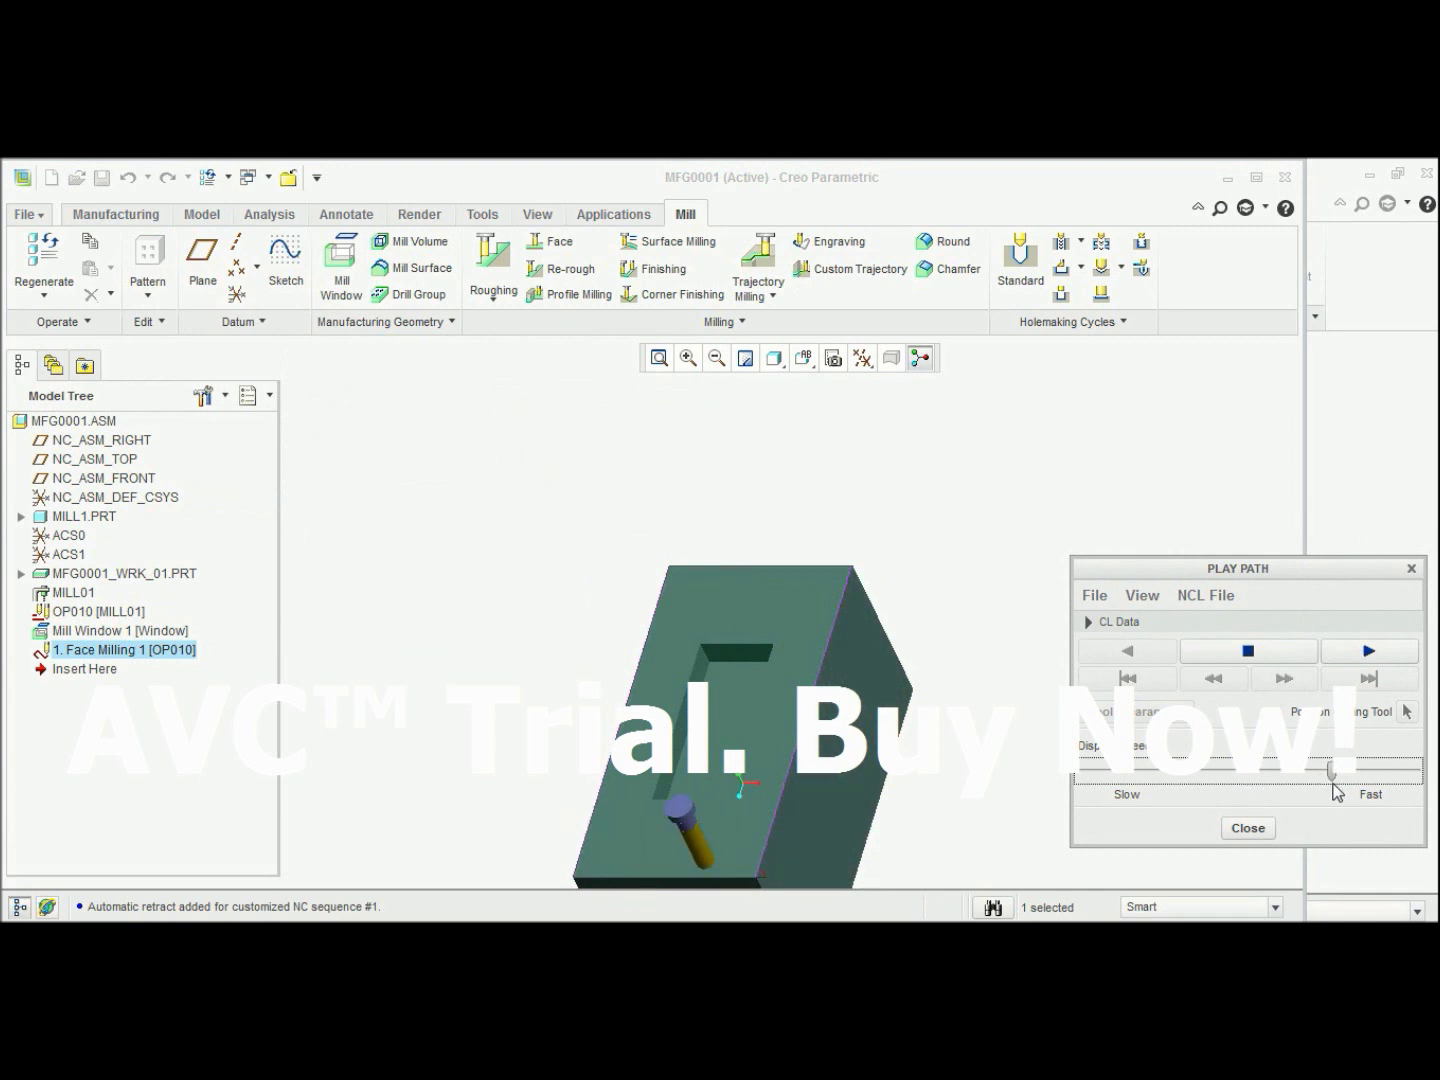
middle_drag(903, 637, 905, 661)
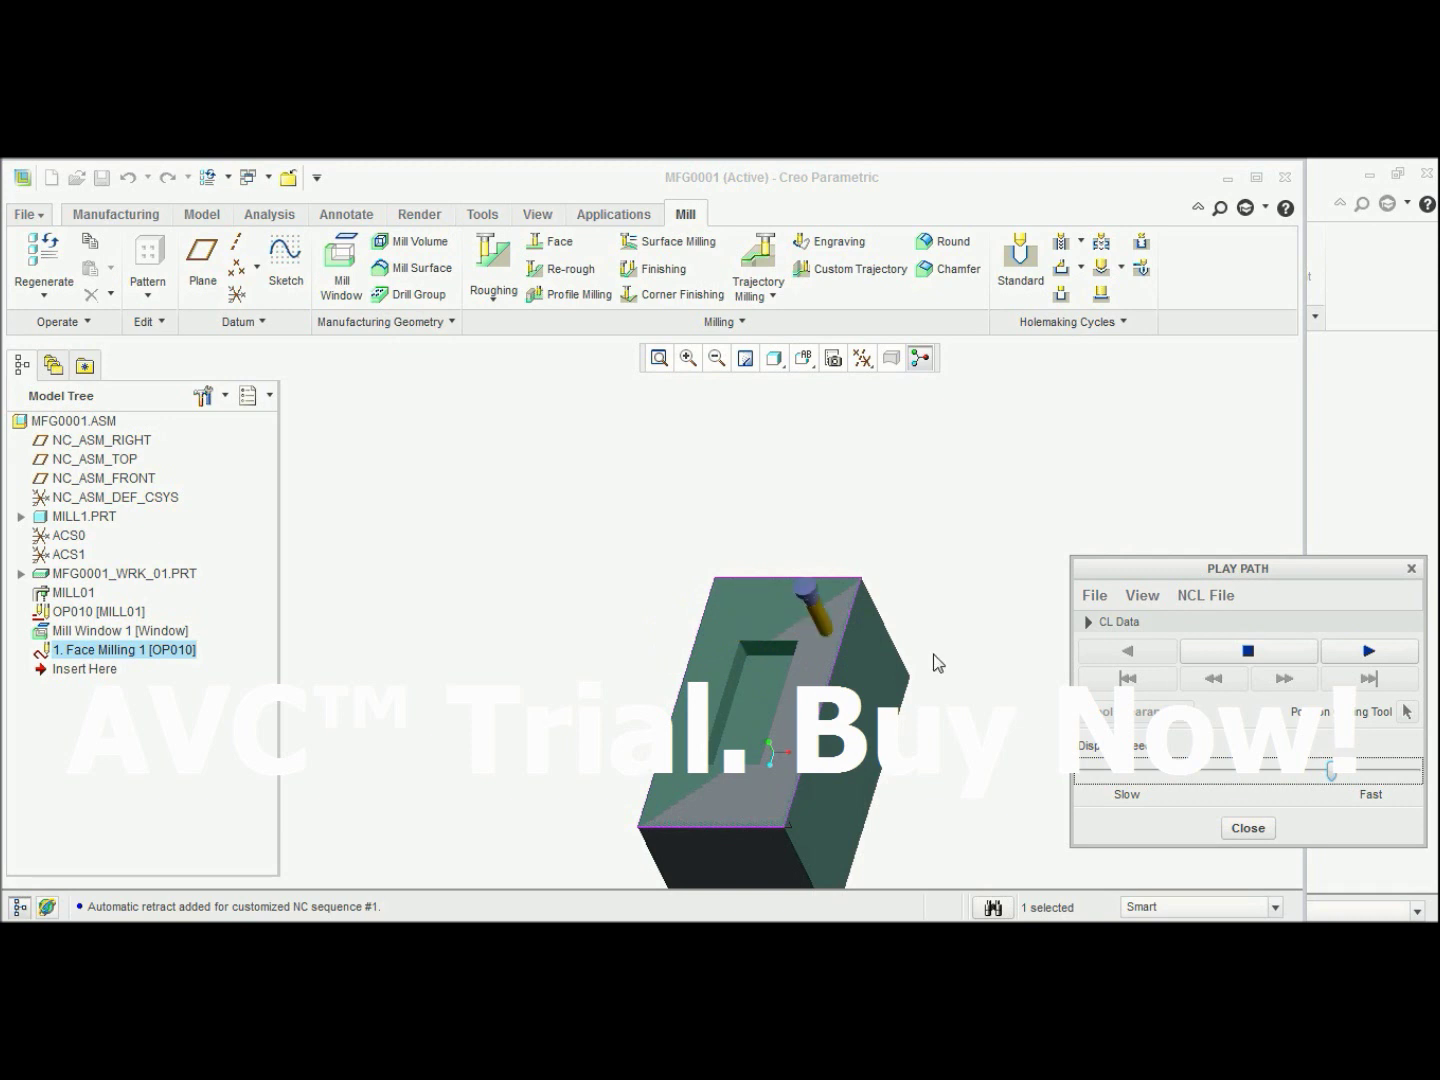
middle_drag(977, 565, 984, 560)
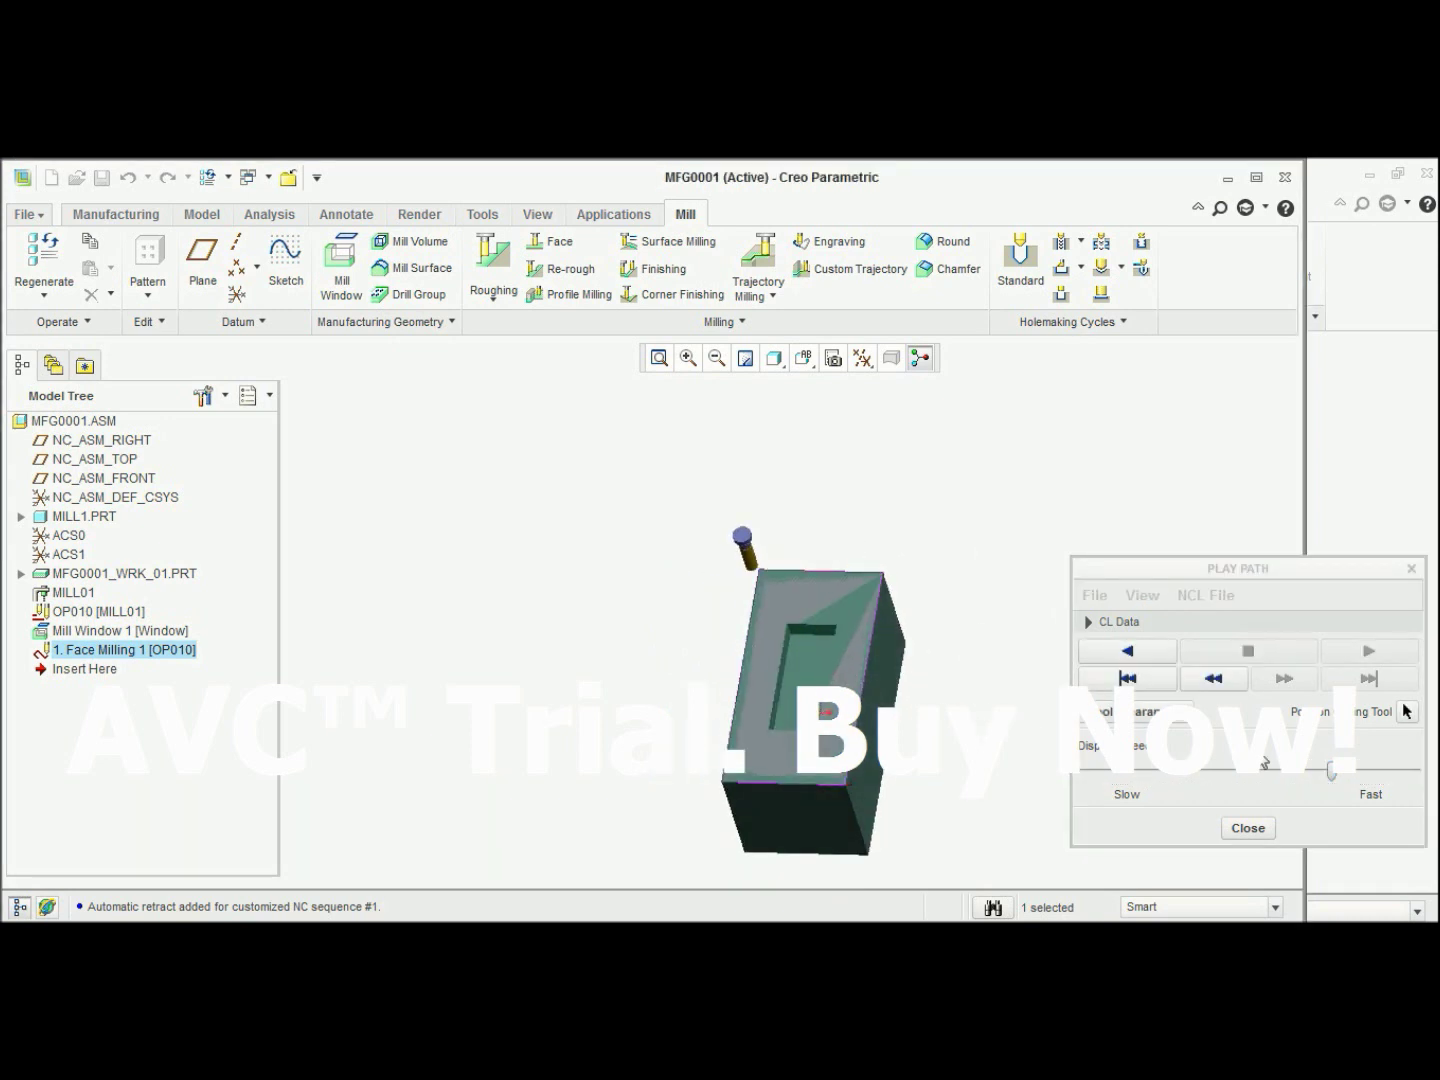
click(1248, 828)
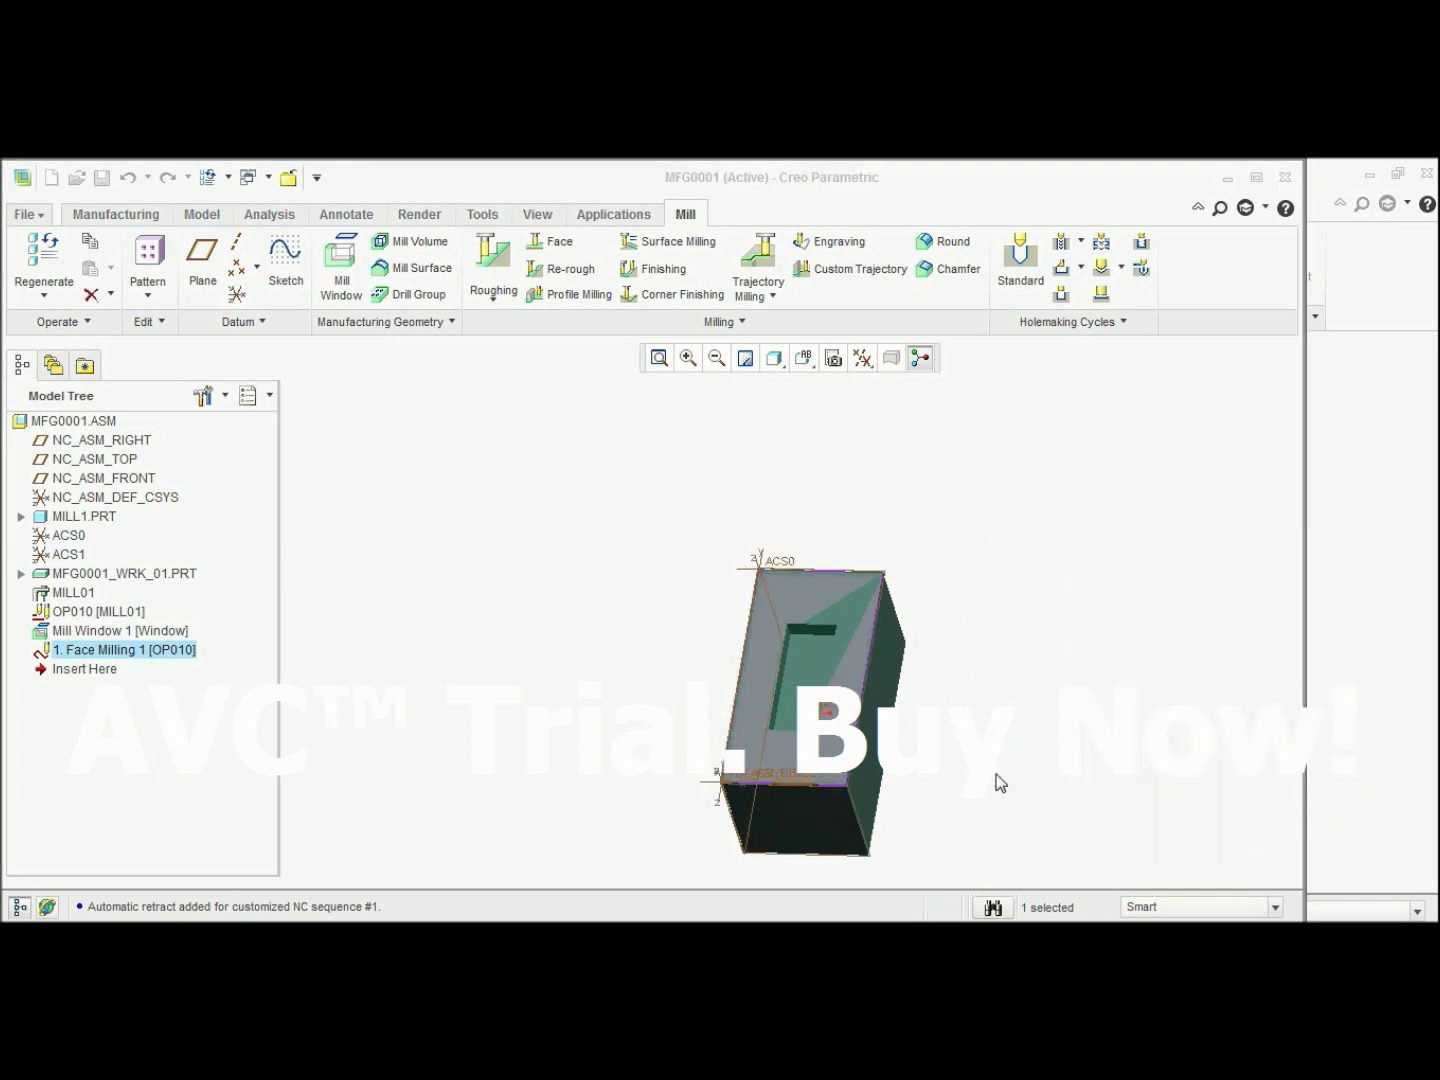
Add a Pocketing sequence with CUT_FEED 30, STEP_DEPTH 2, STEP_OVER 2, CLEAR_DIST 4, SPINDLE_SPEED 50.
click(731, 321)
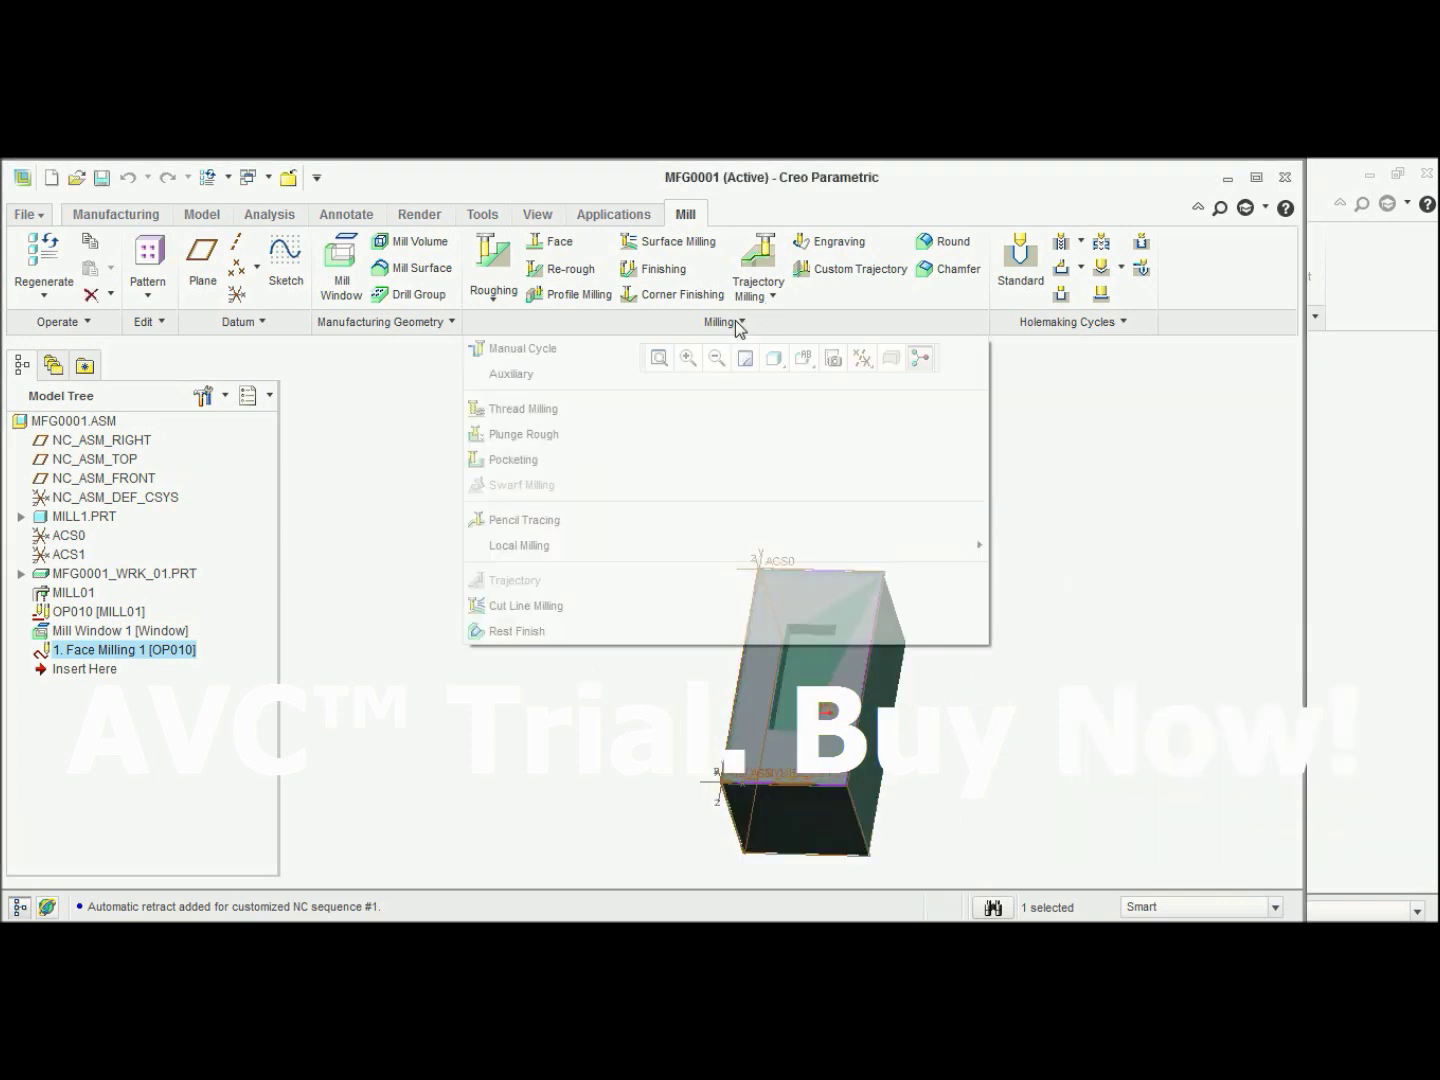
click(661, 457)
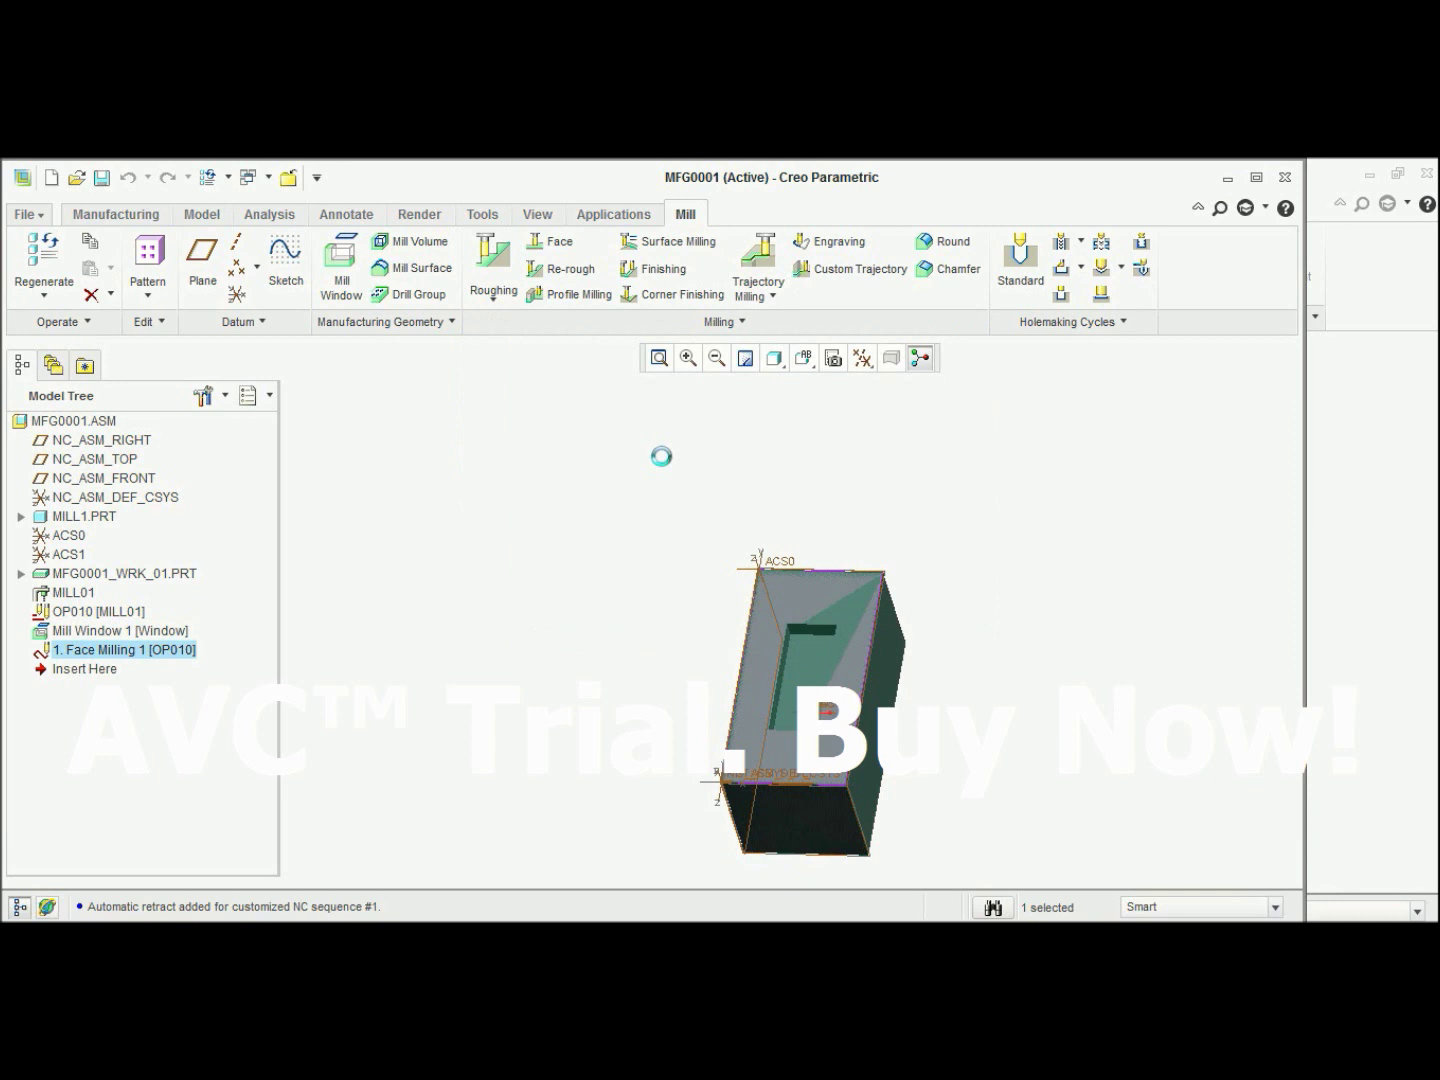
click(1360, 763)
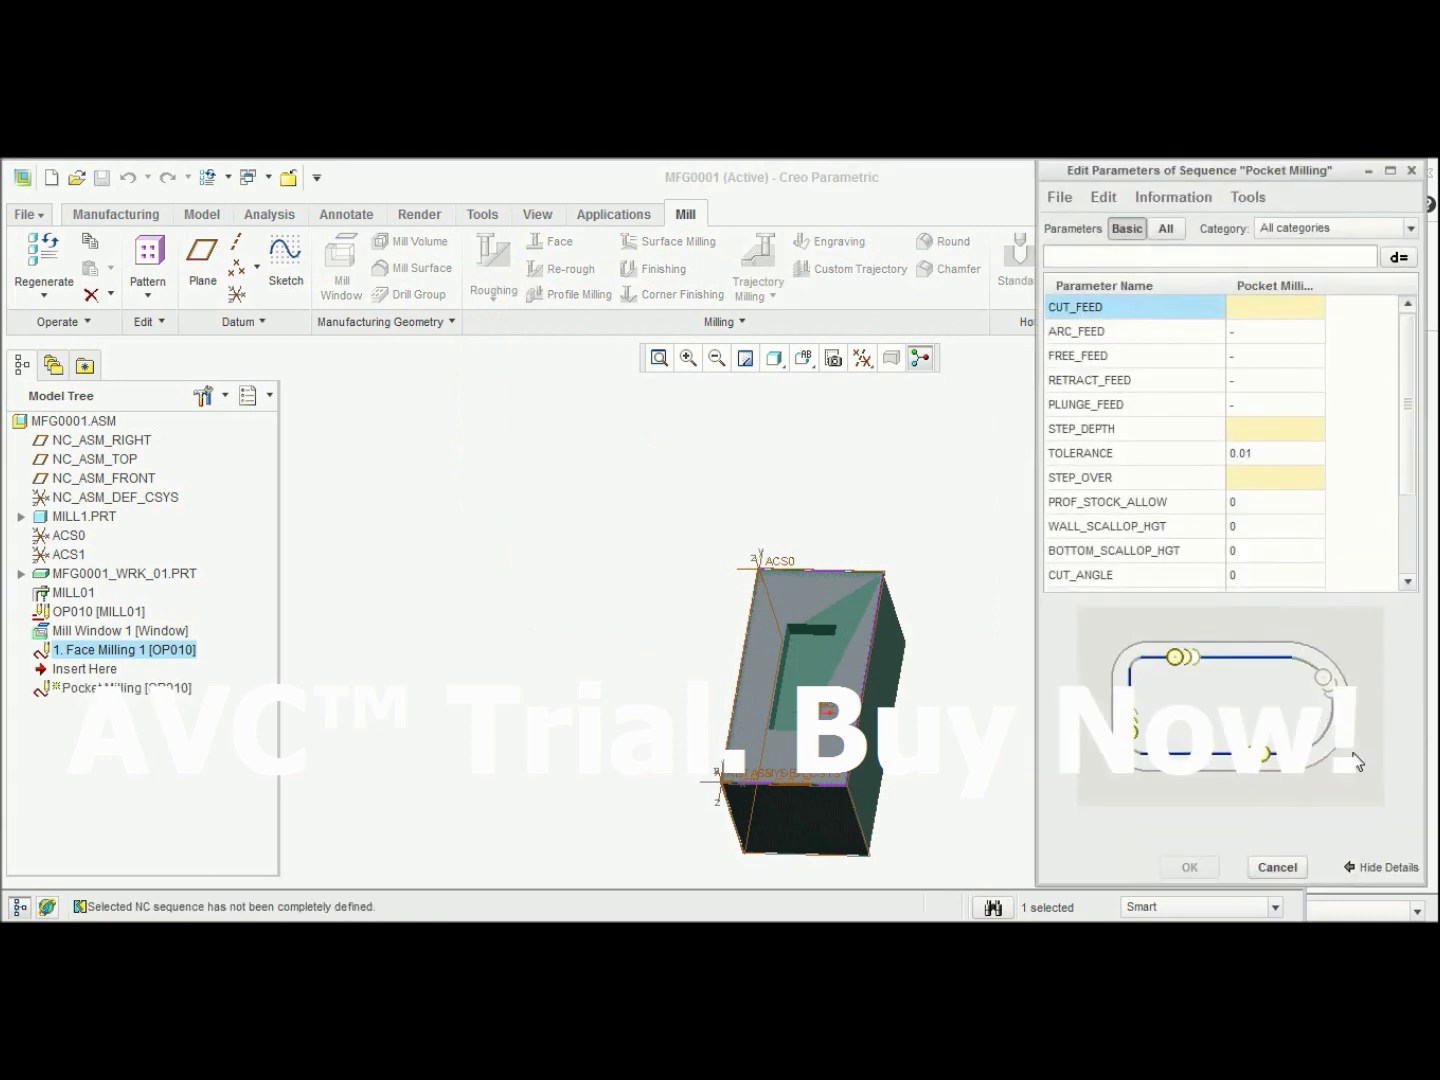
click(1254, 313)
text(30)
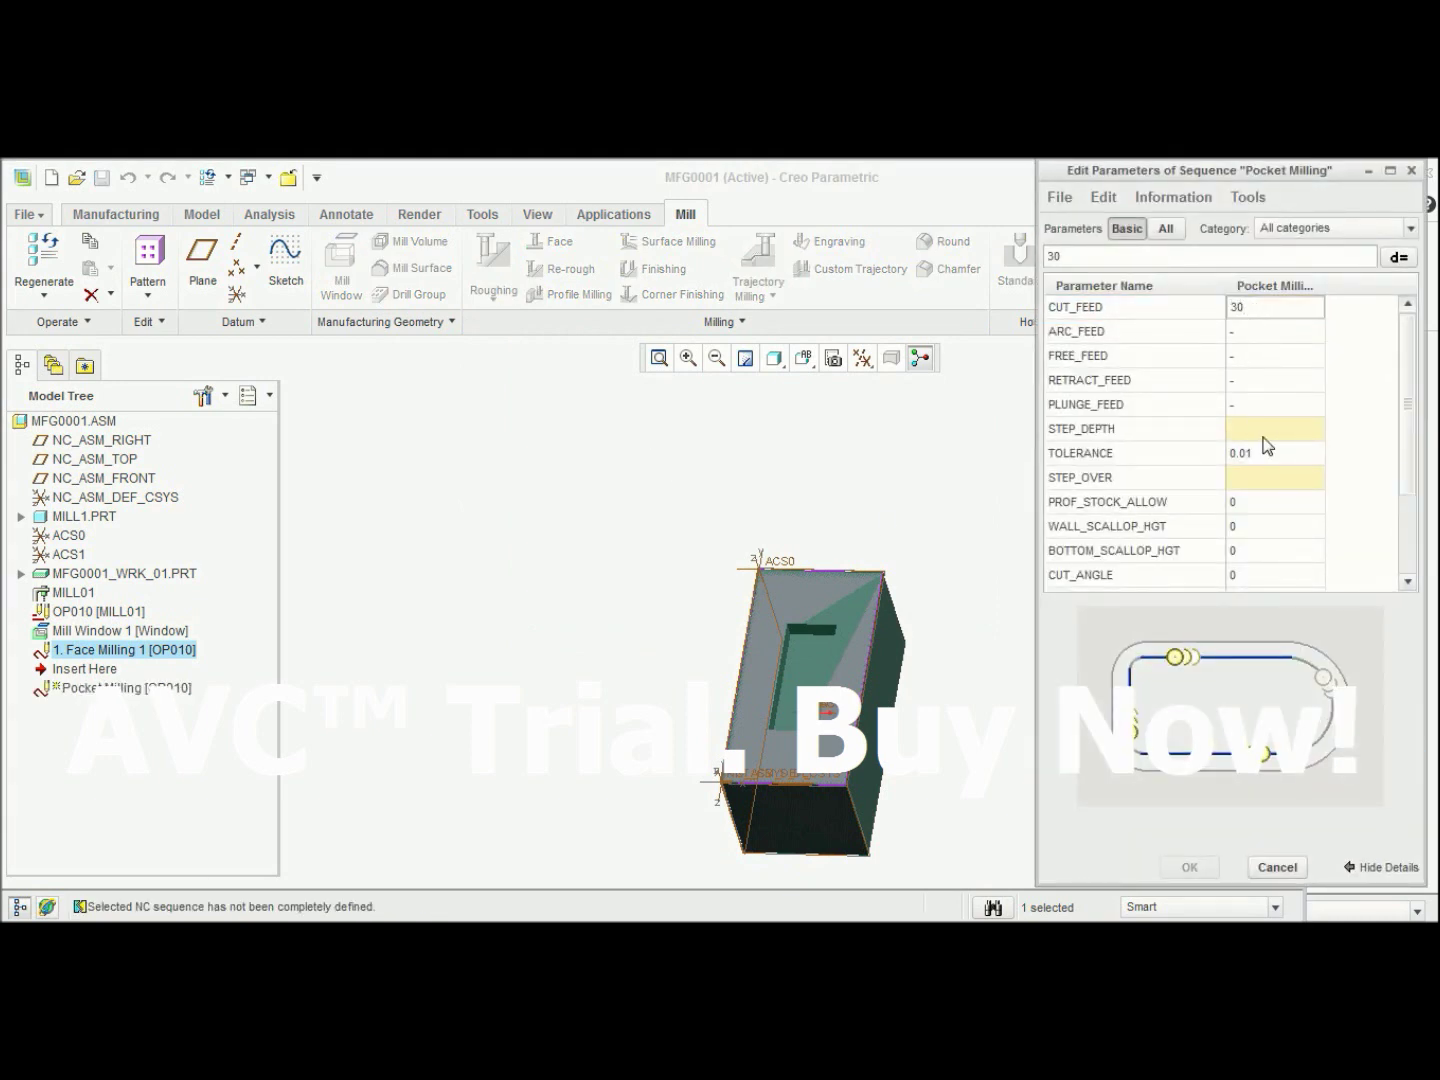
click(1264, 430)
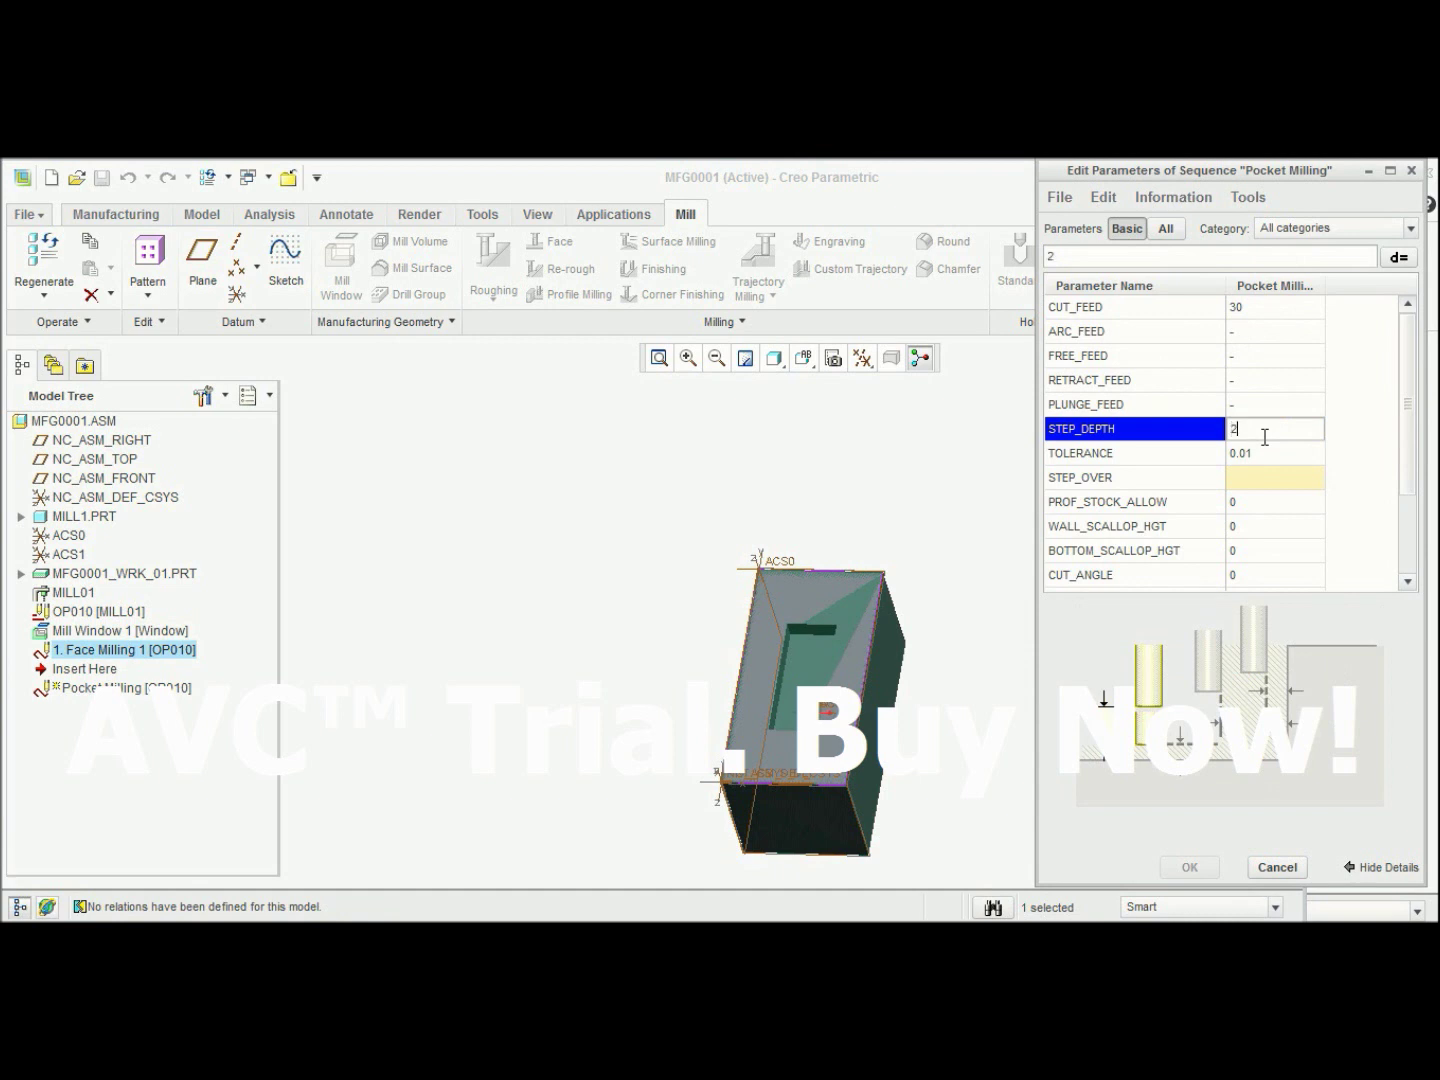
click(1270, 479)
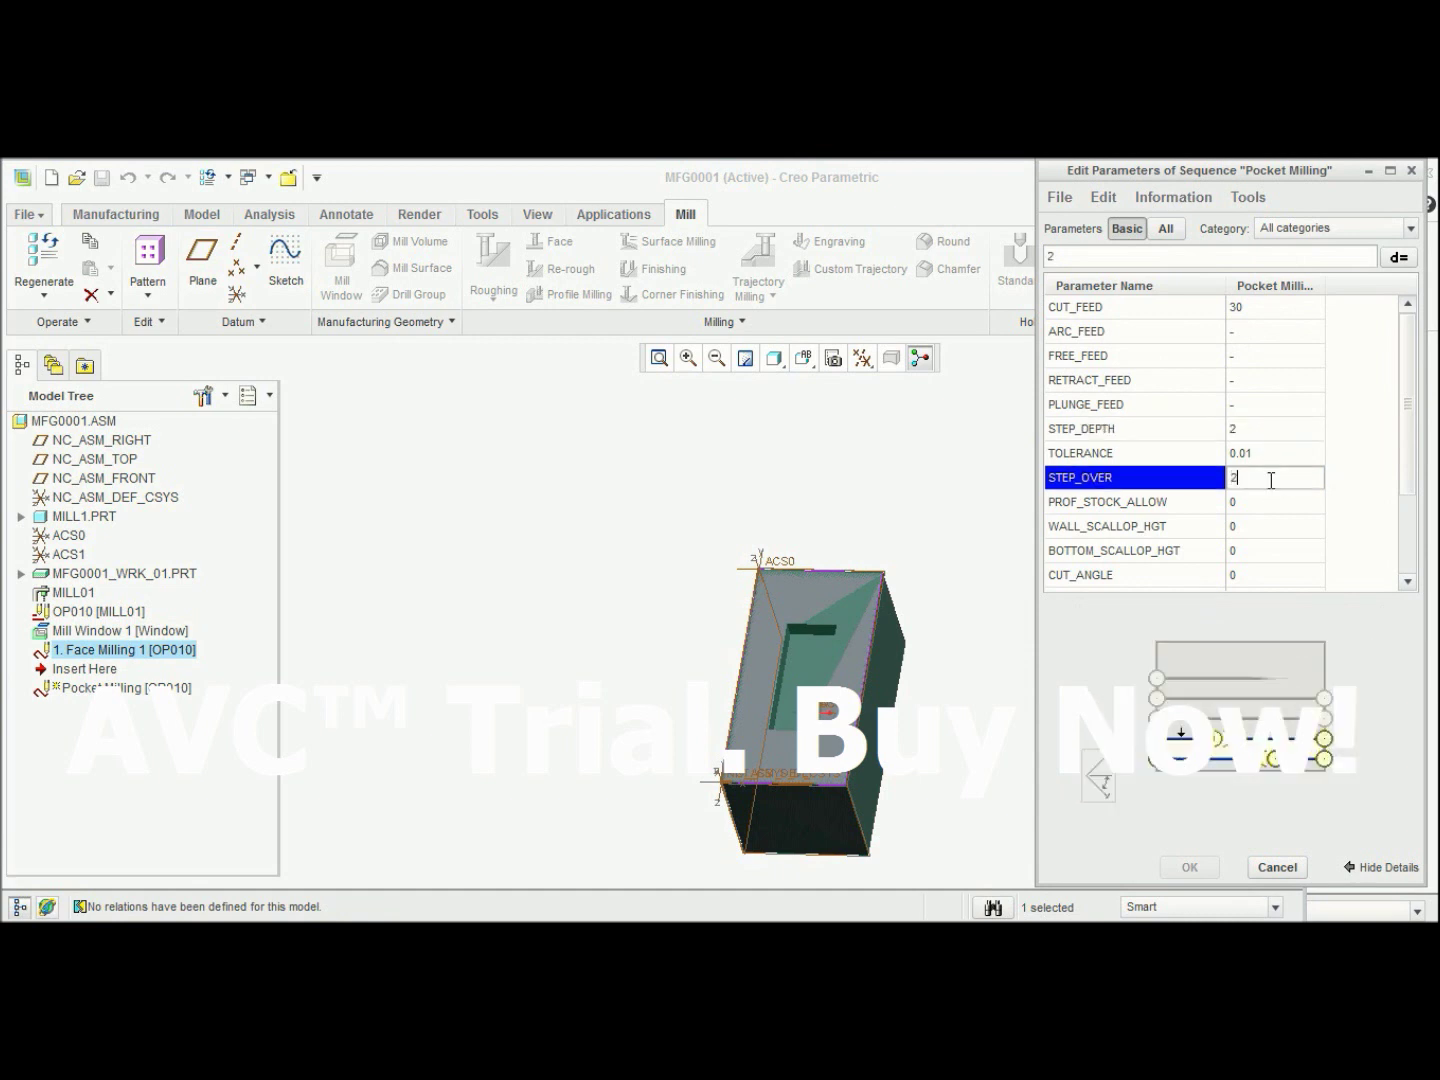
scroll(1406, 488, down, 5)
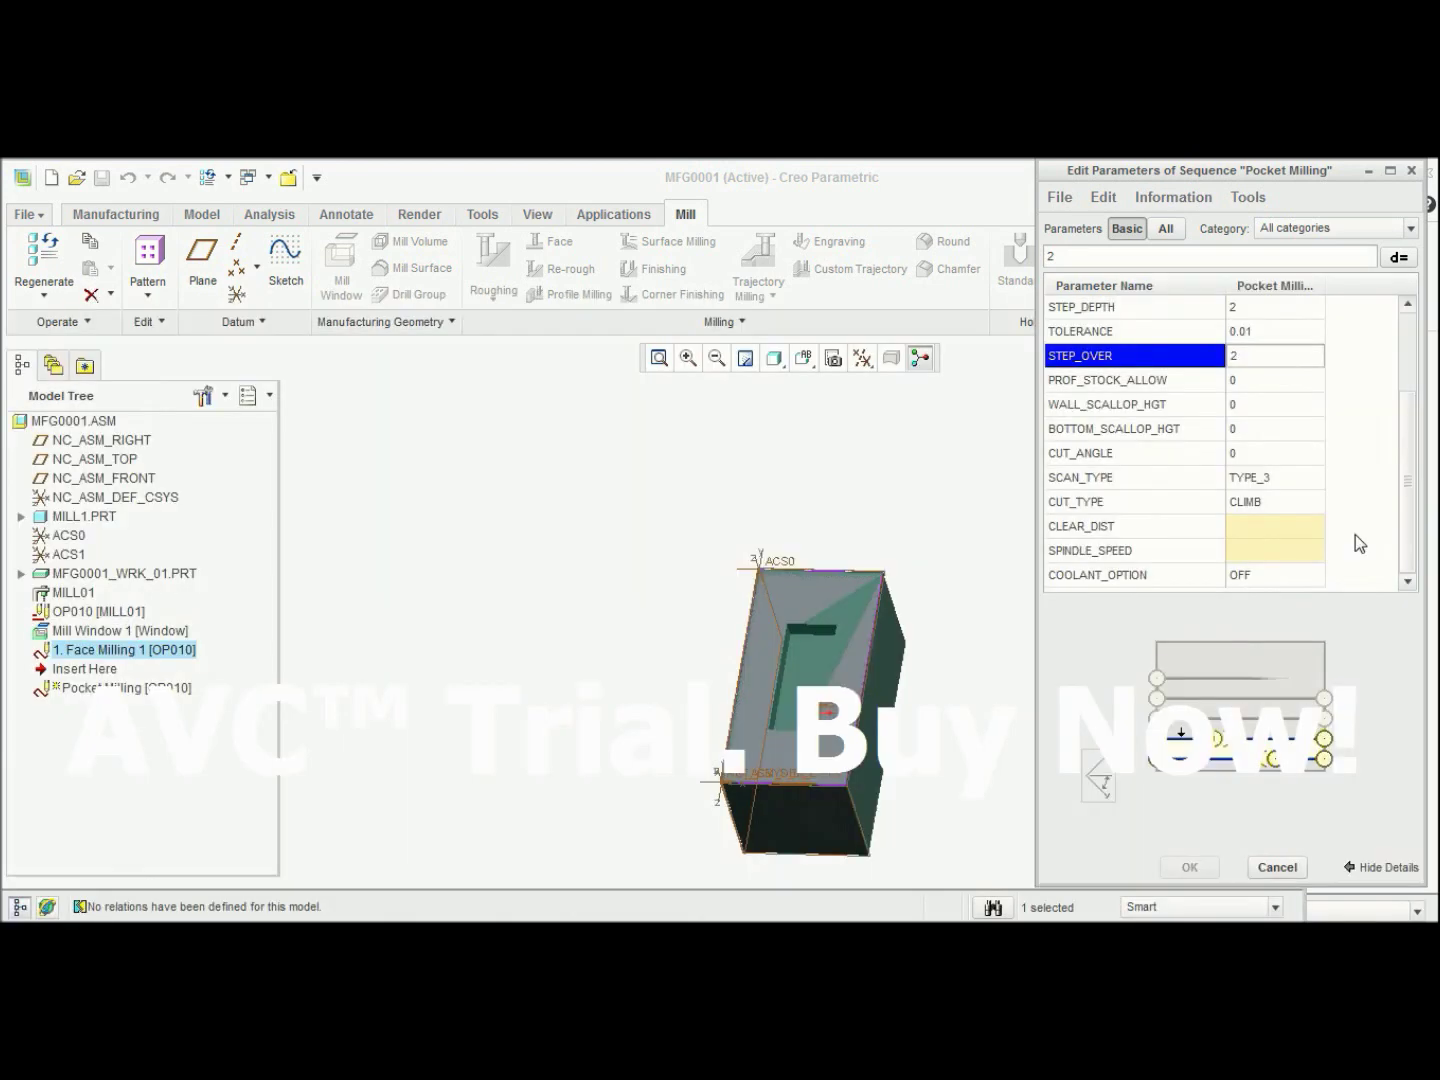
click(1294, 526)
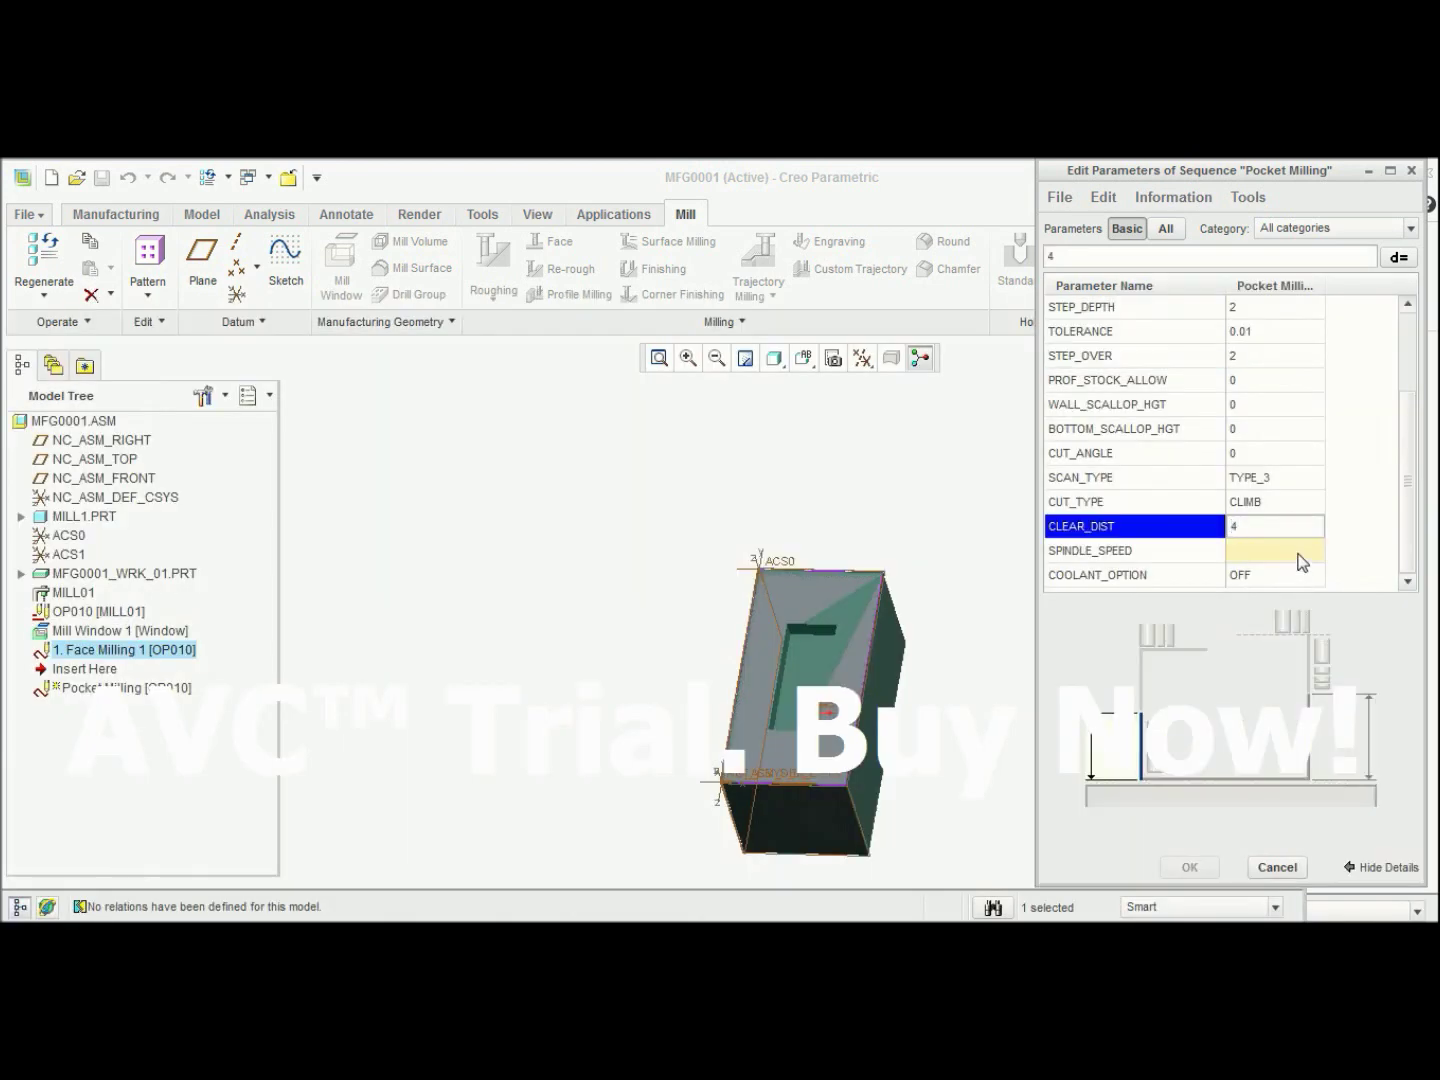
click(1299, 553)
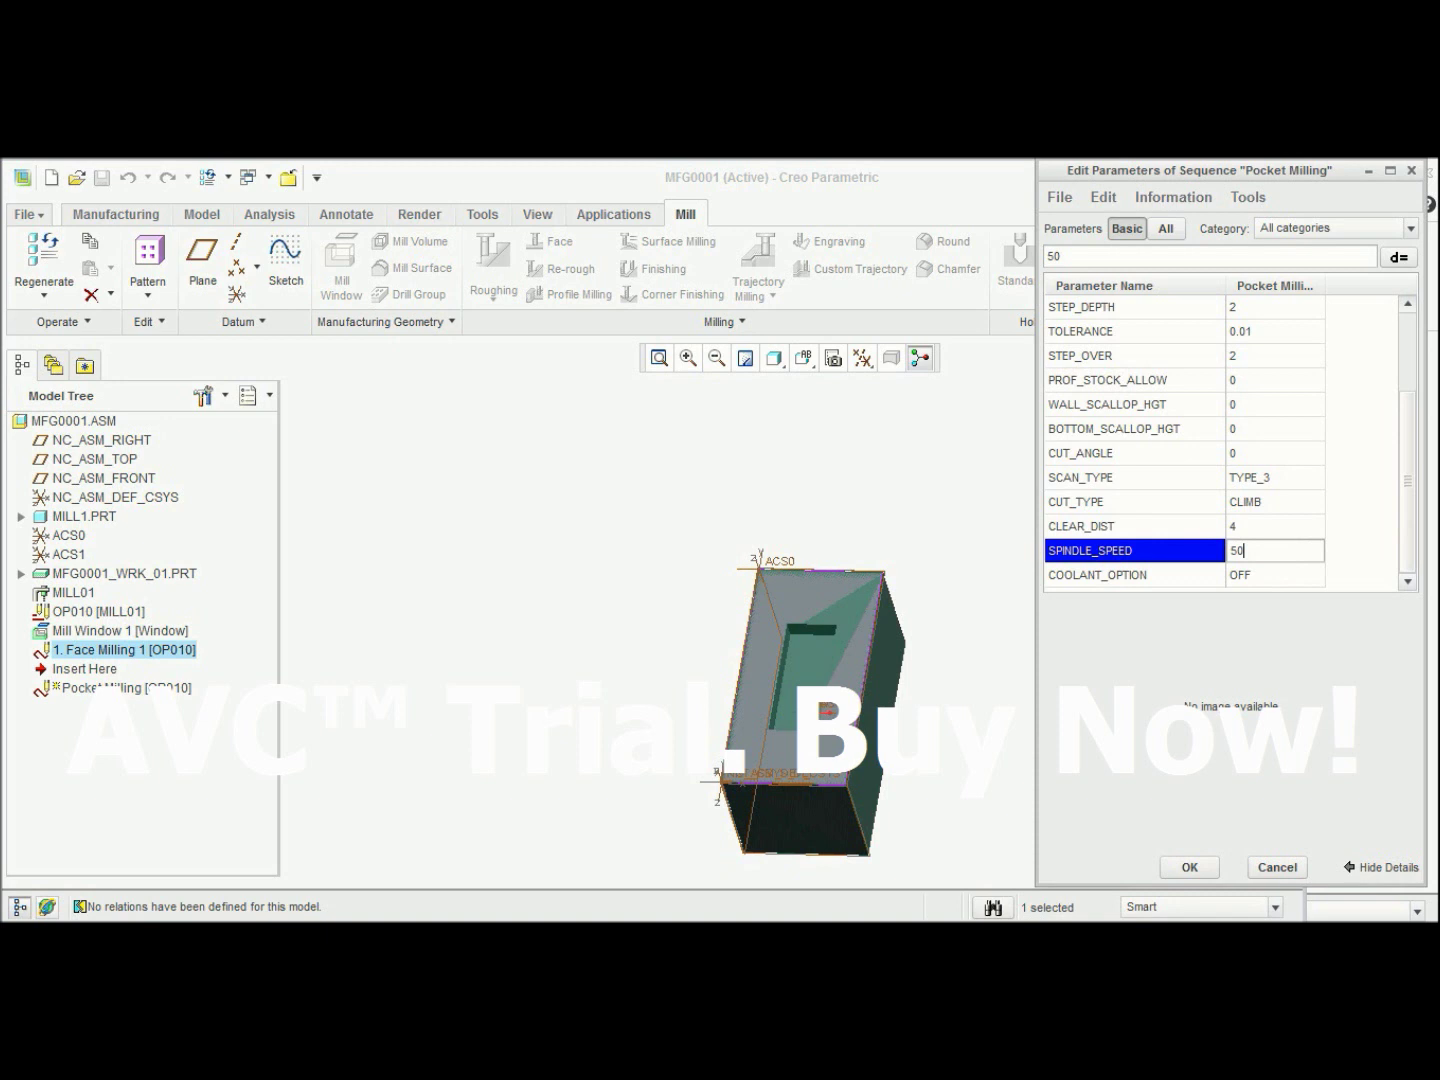
click(1190, 867)
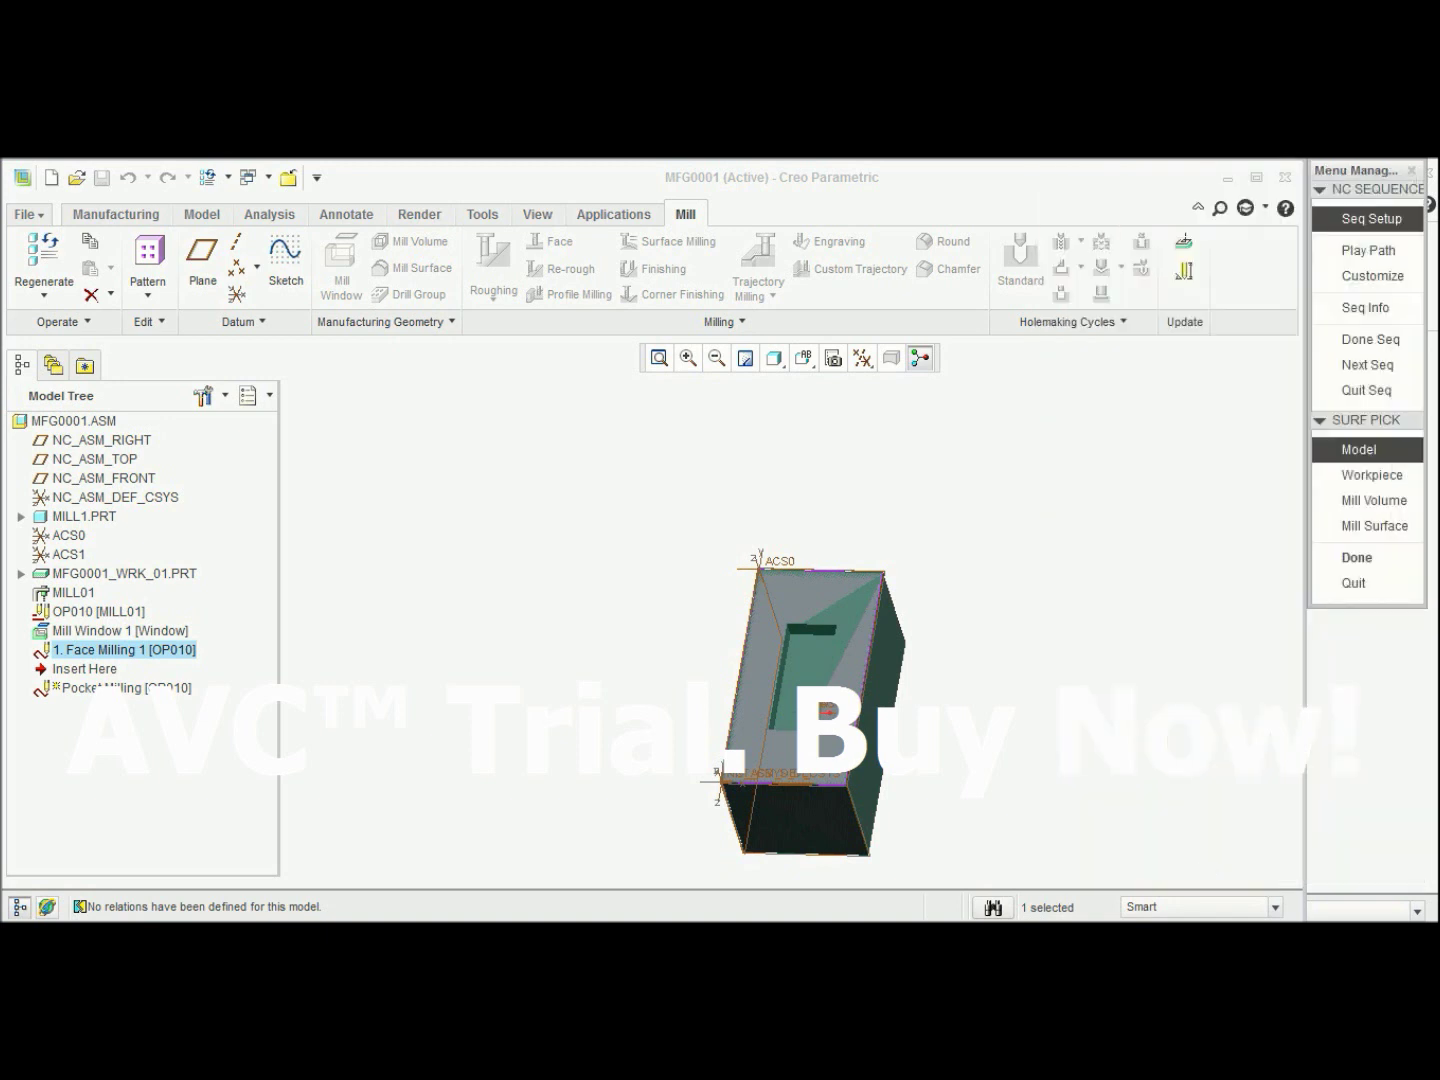
Pick the pocket floor and walls from the workpiece as machined surfaces, then show Play Path options.
click(1387, 476)
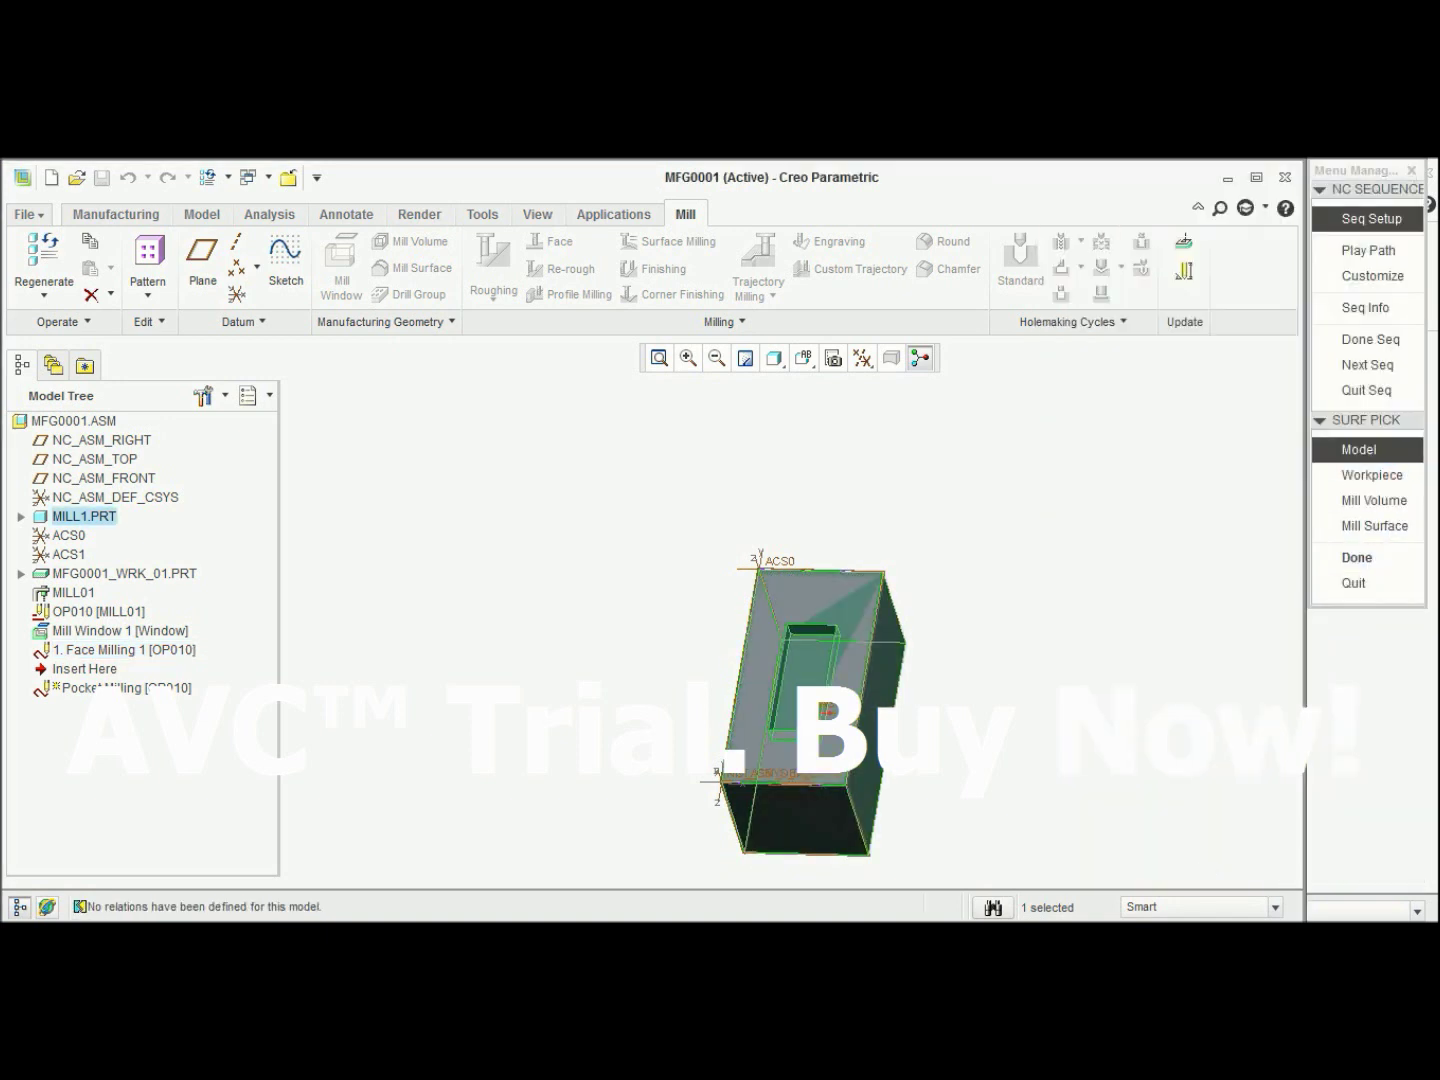
click(1376, 558)
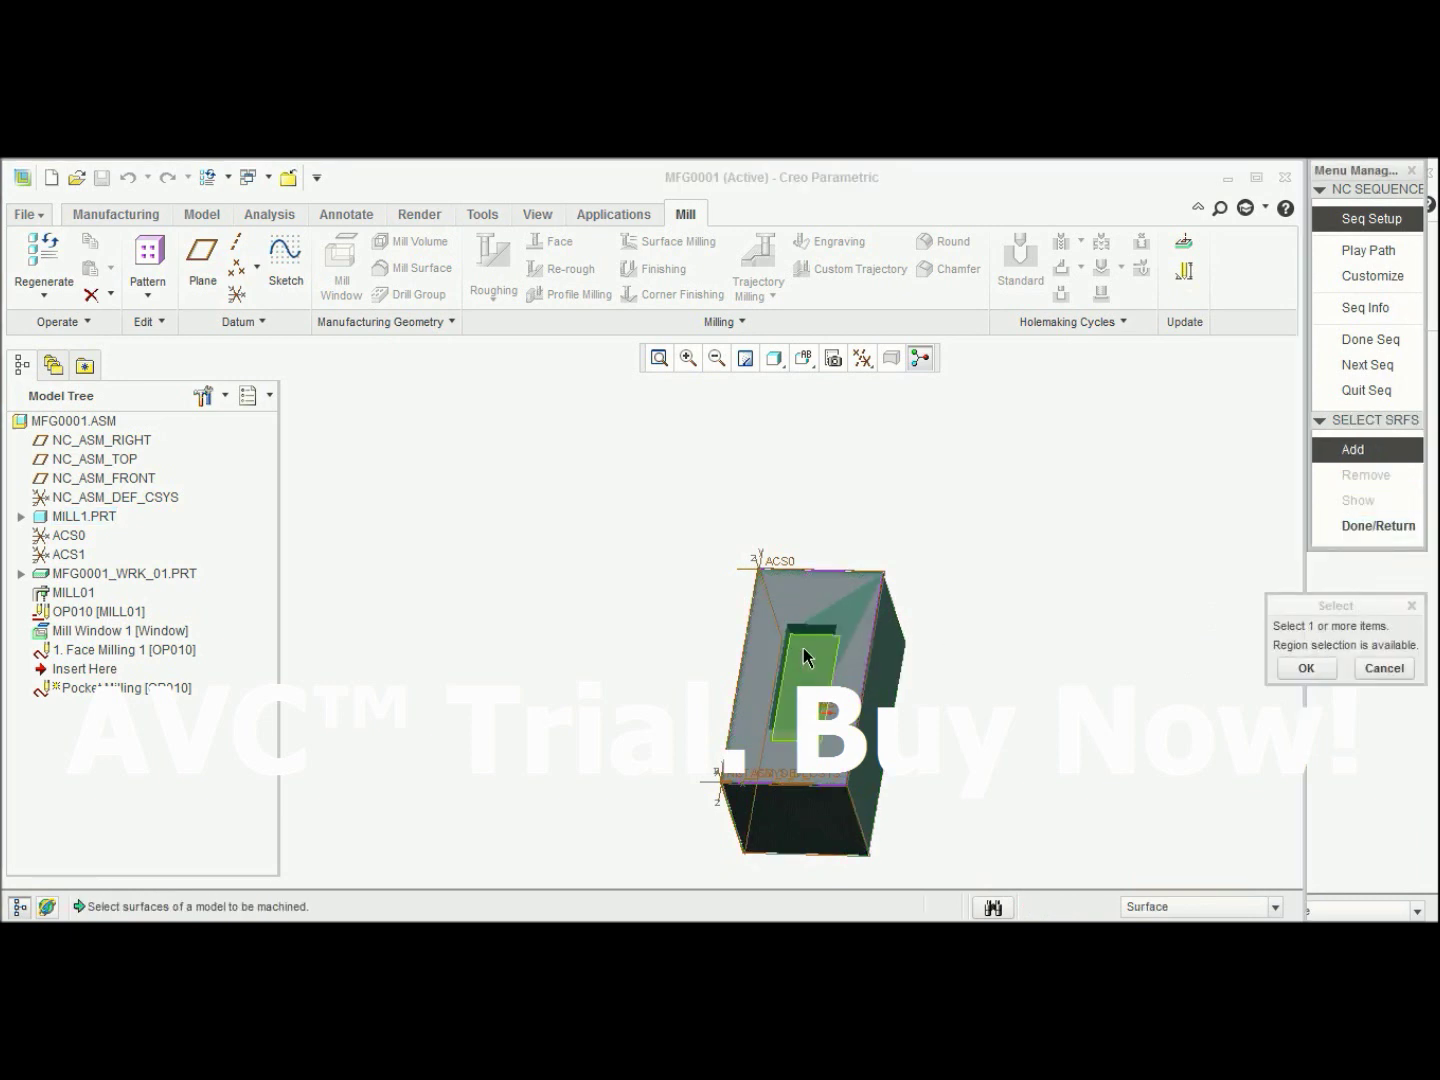
click(813, 683)
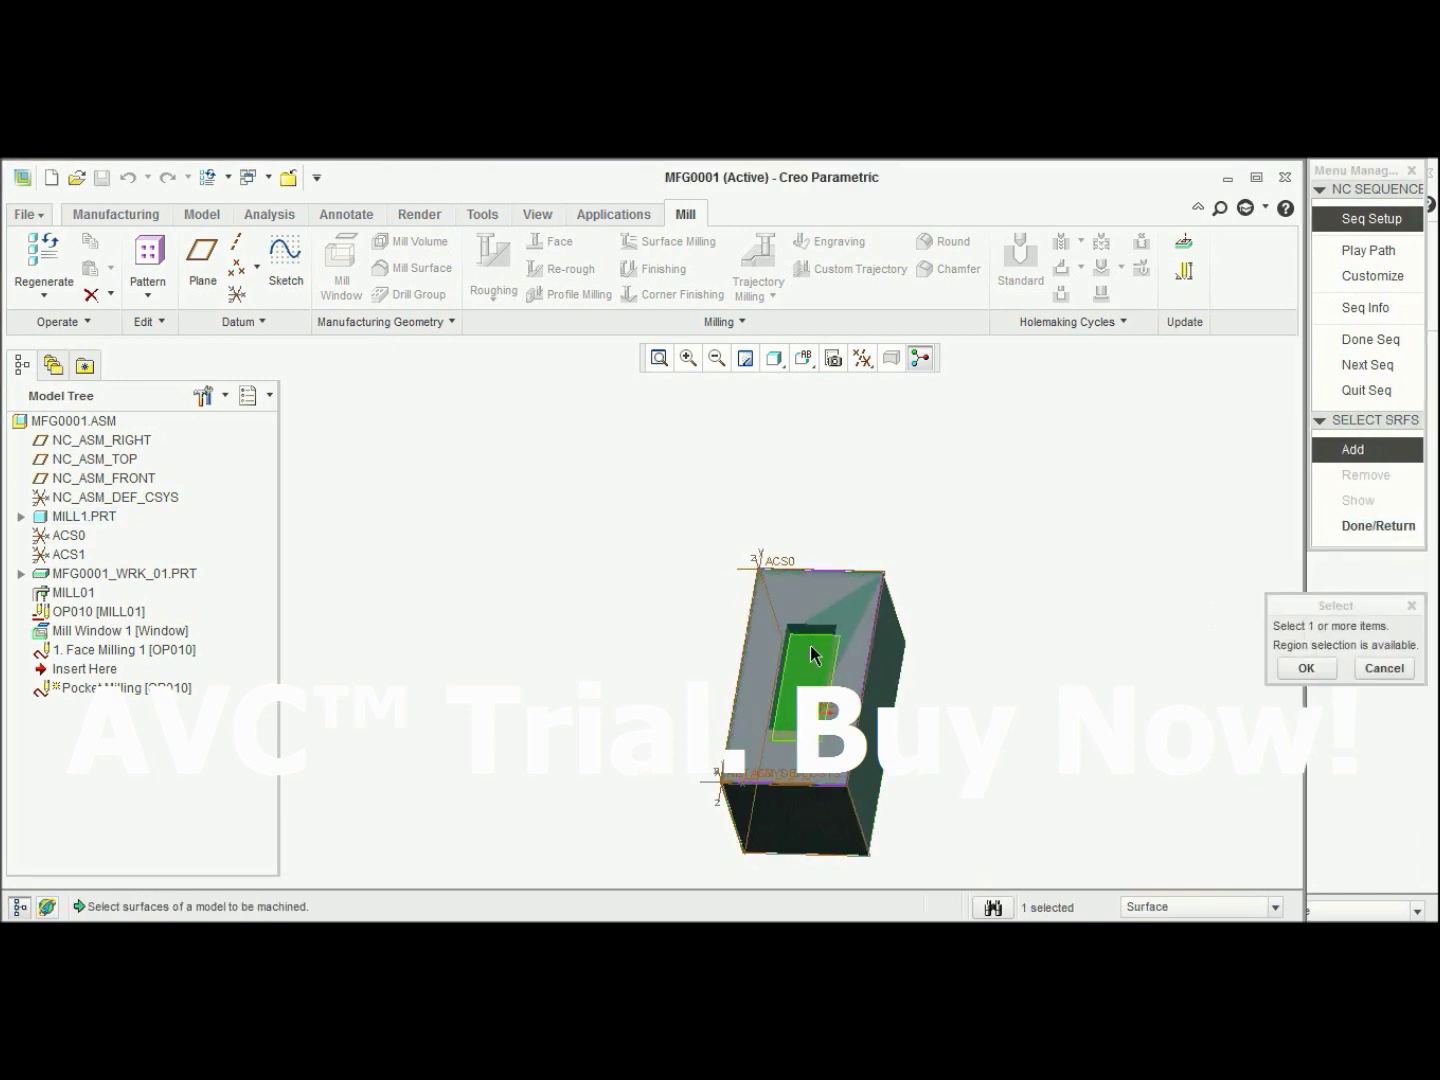
ctrl+click(786, 655)
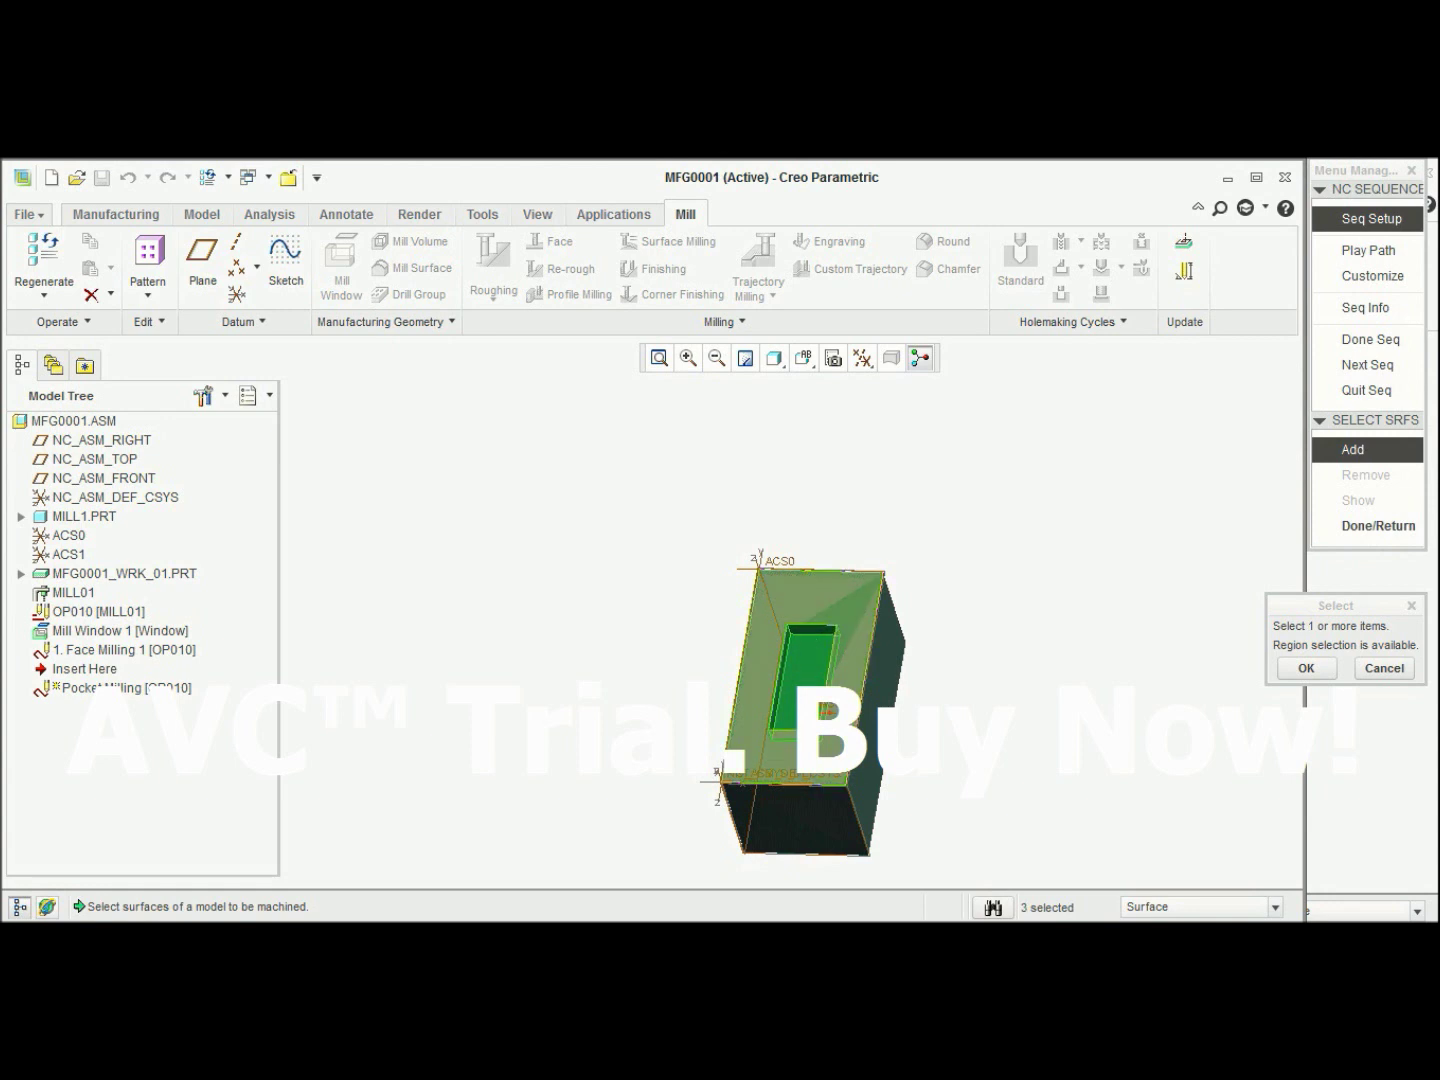
ctrl+click(821, 739)
middle_drag(826, 712, 878, 823)
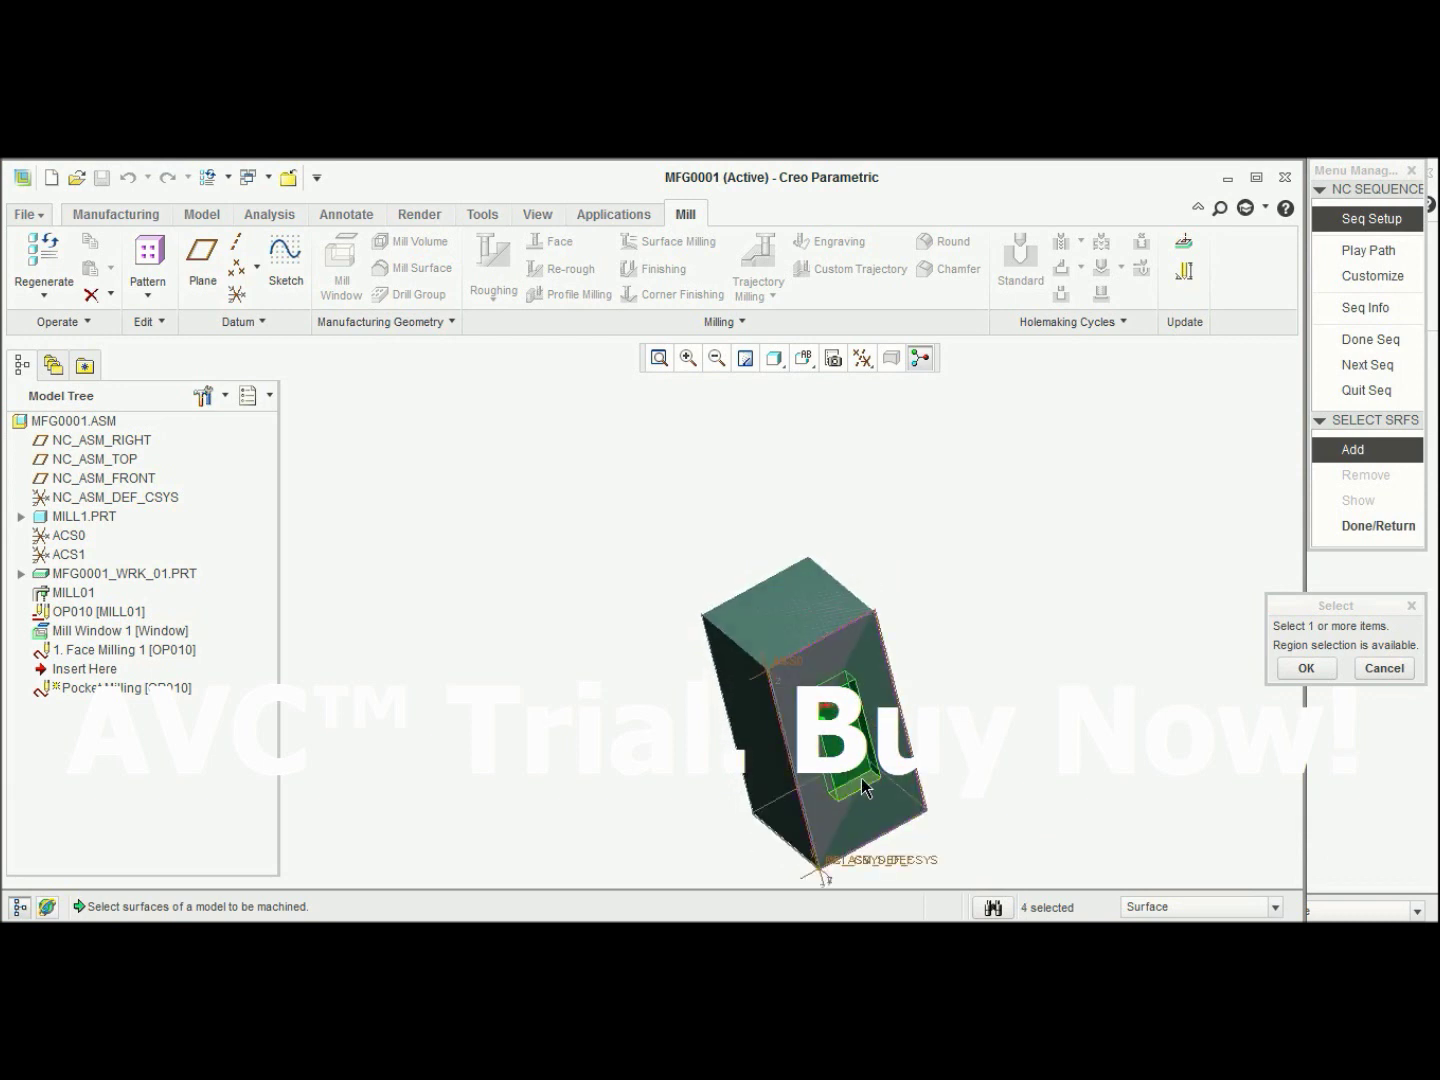
click(863, 787)
click(1310, 668)
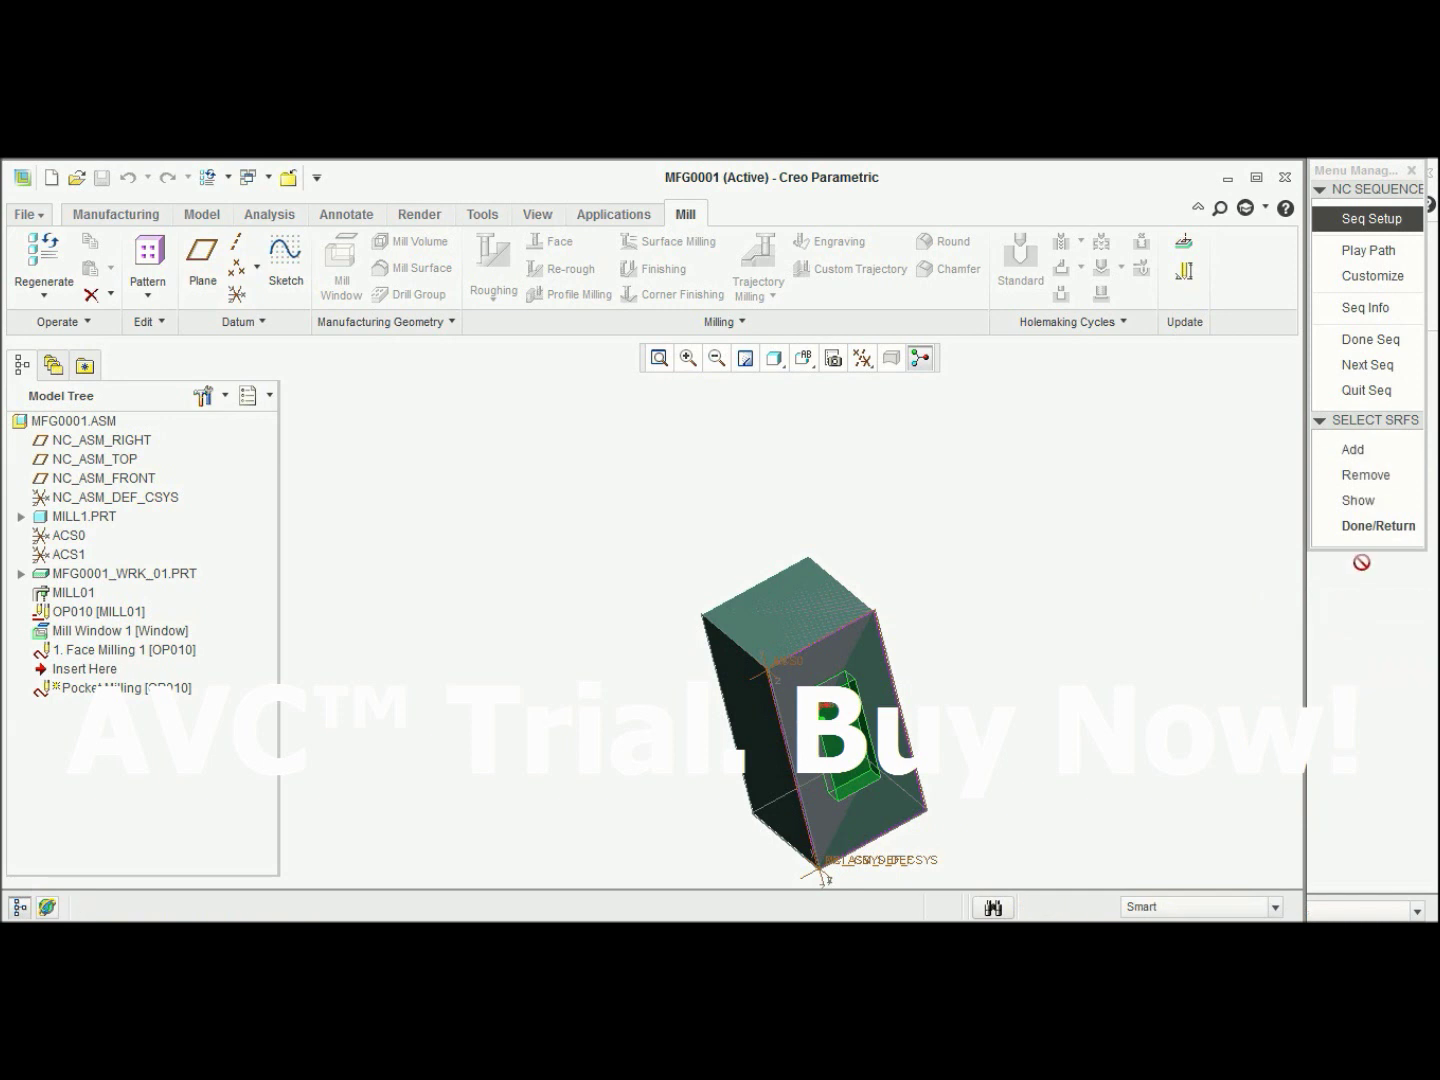
click(1362, 527)
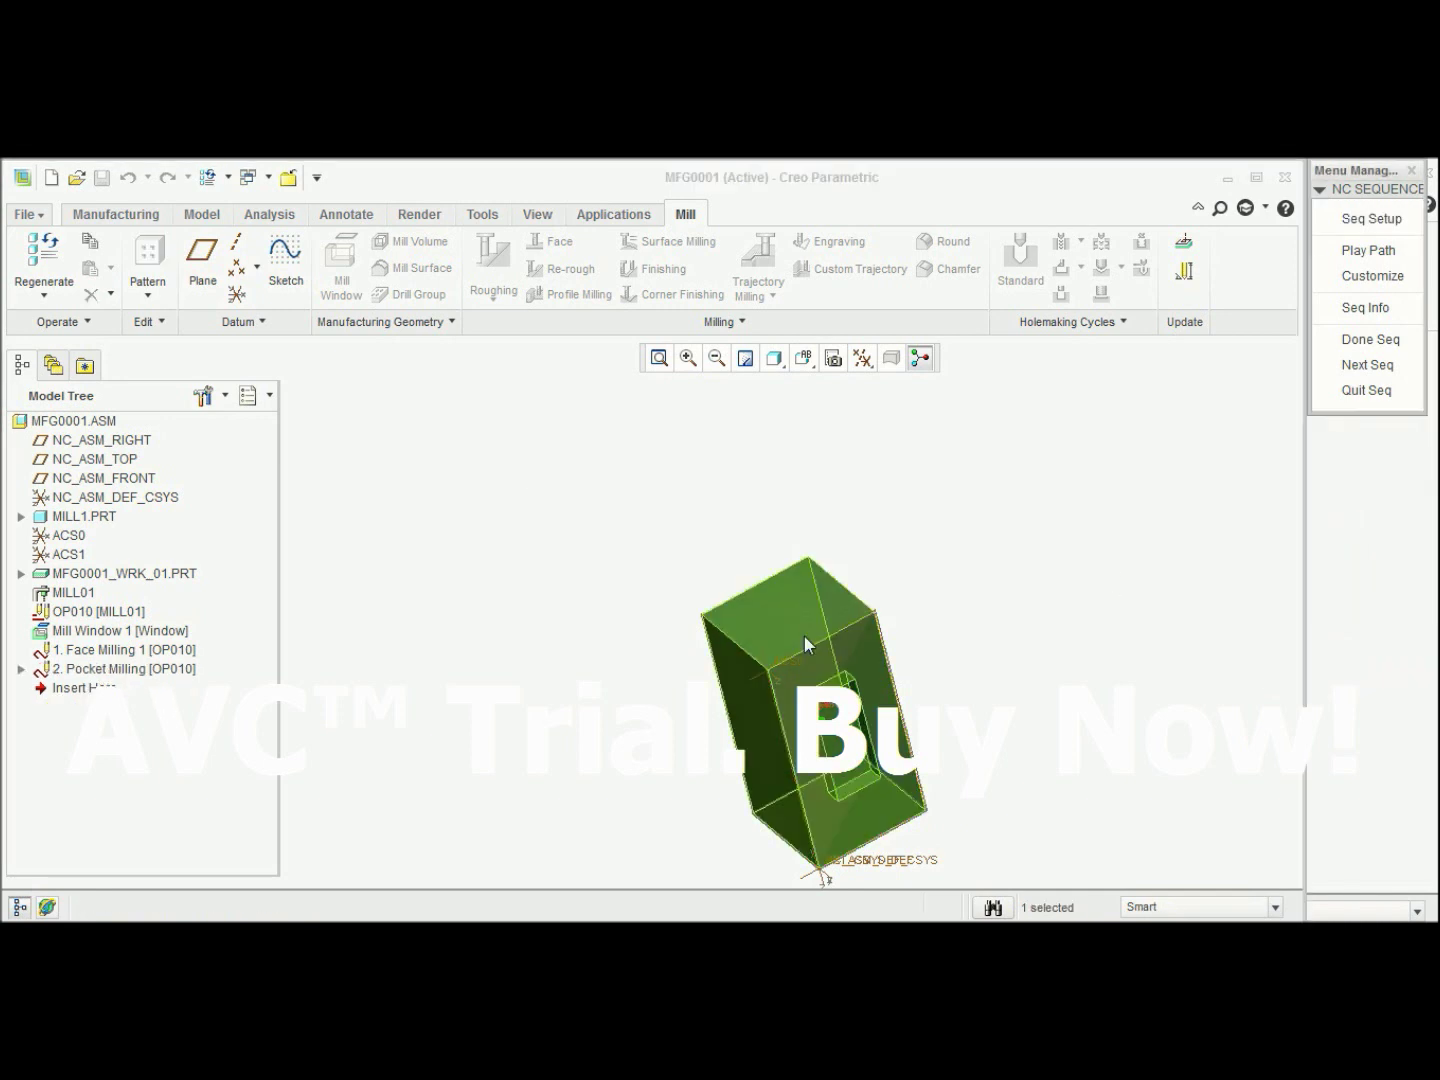
click(1380, 252)
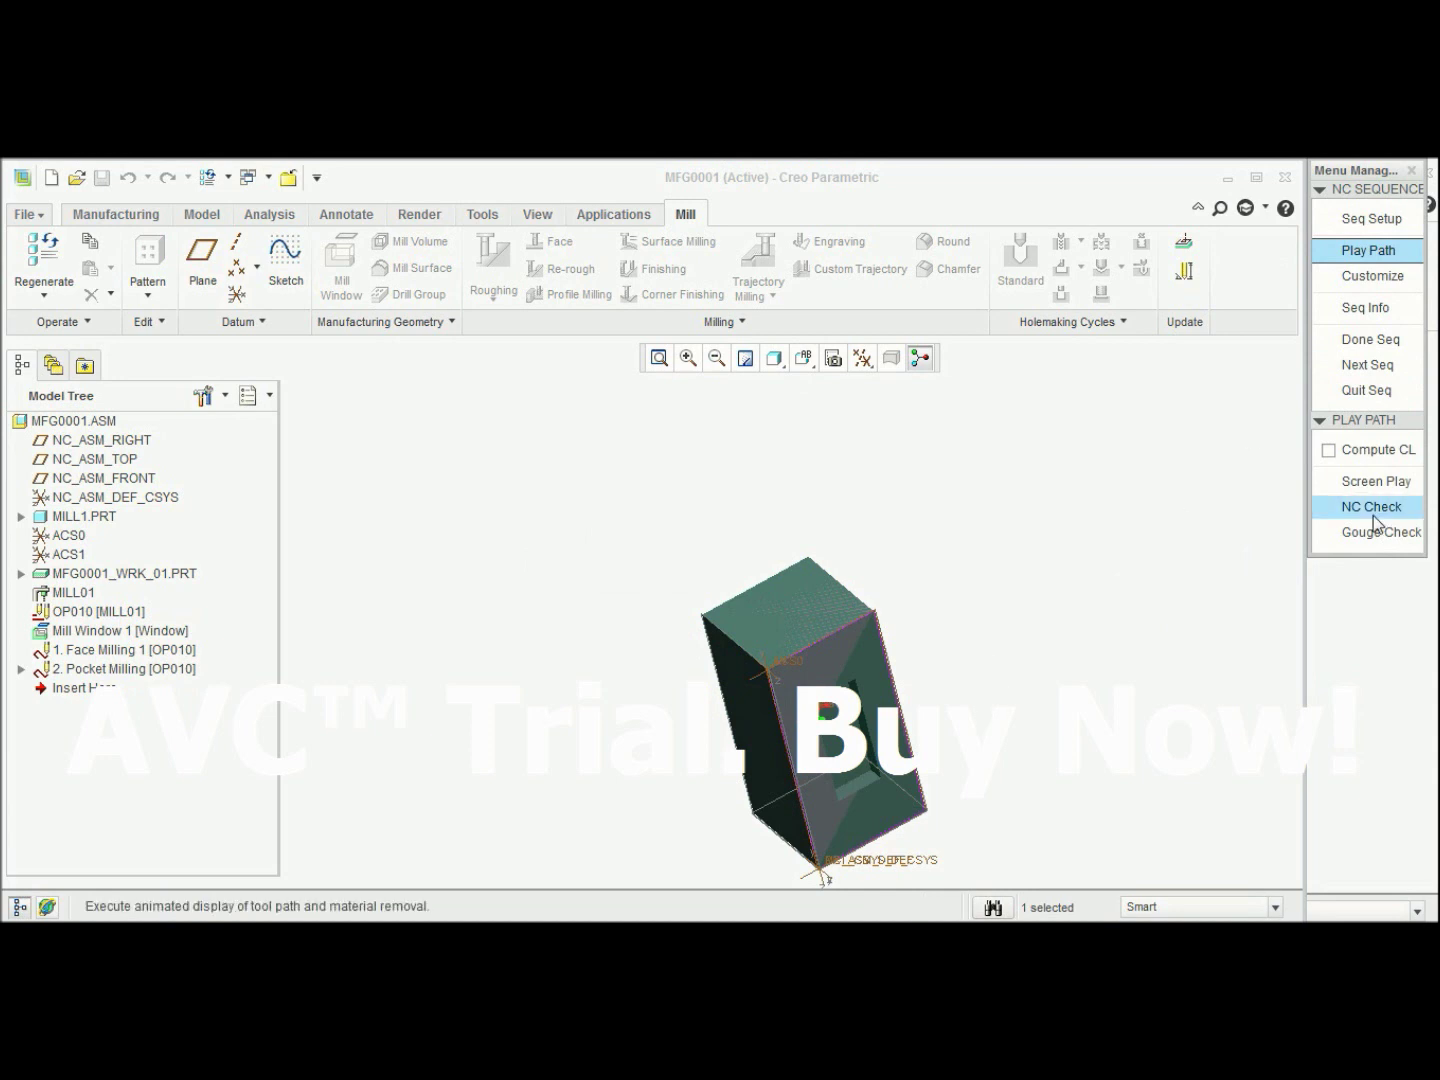
Screen-play the pocket toolpath viewed from above, close playback and finish the Pocket Milling sequence.
click(1378, 483)
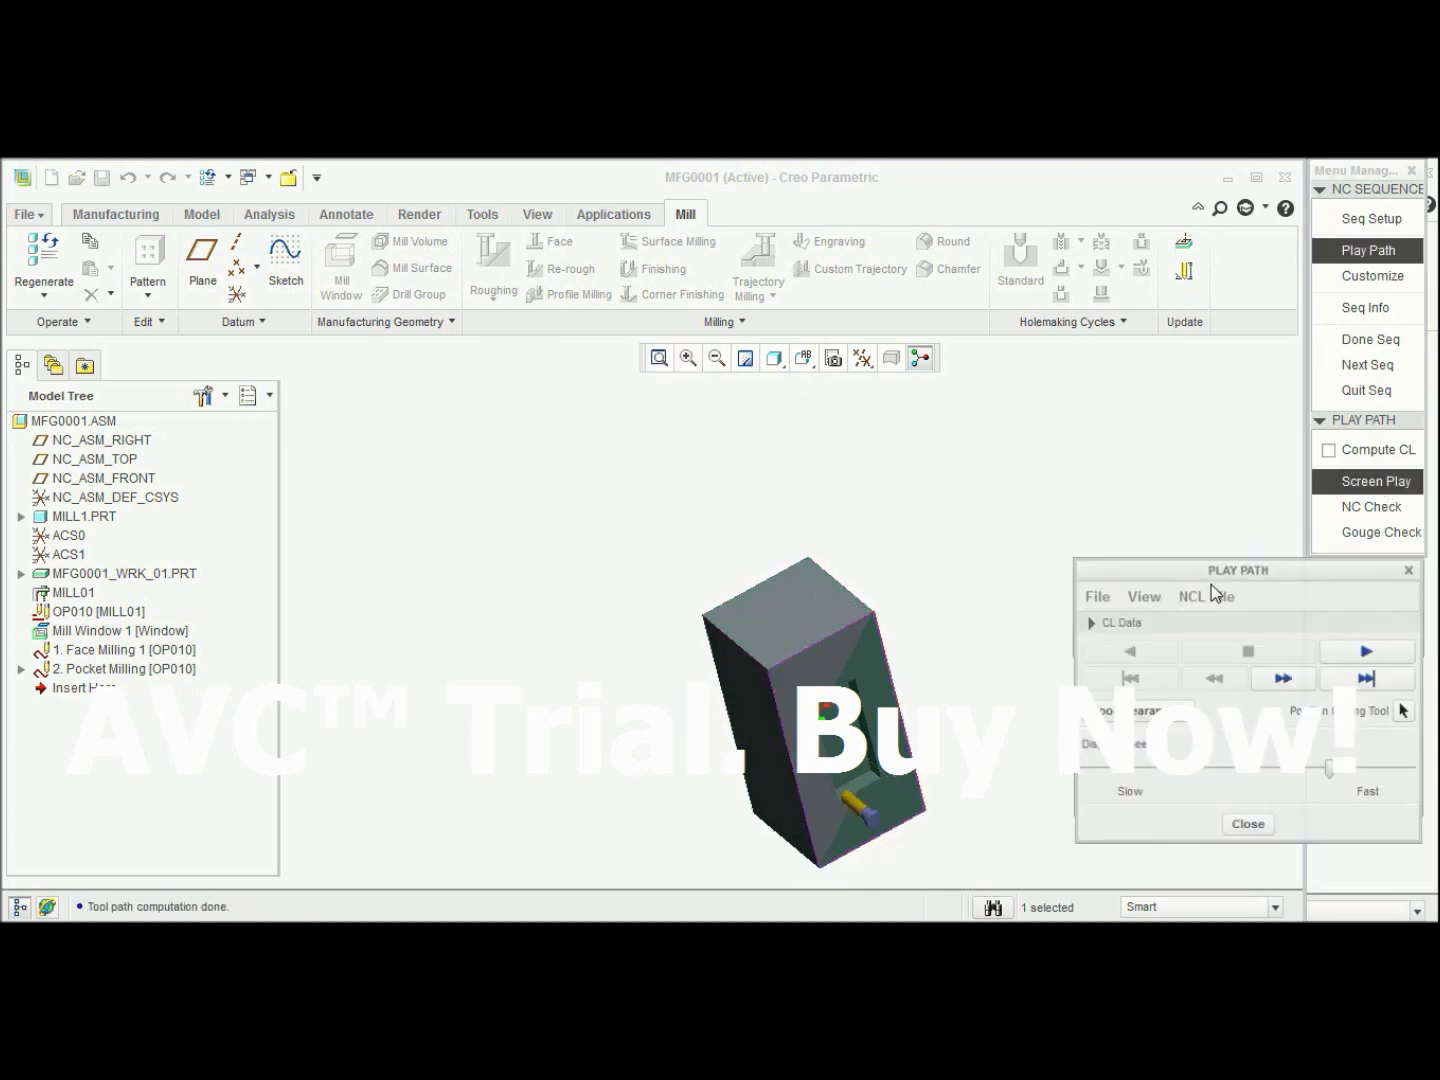
click(1369, 652)
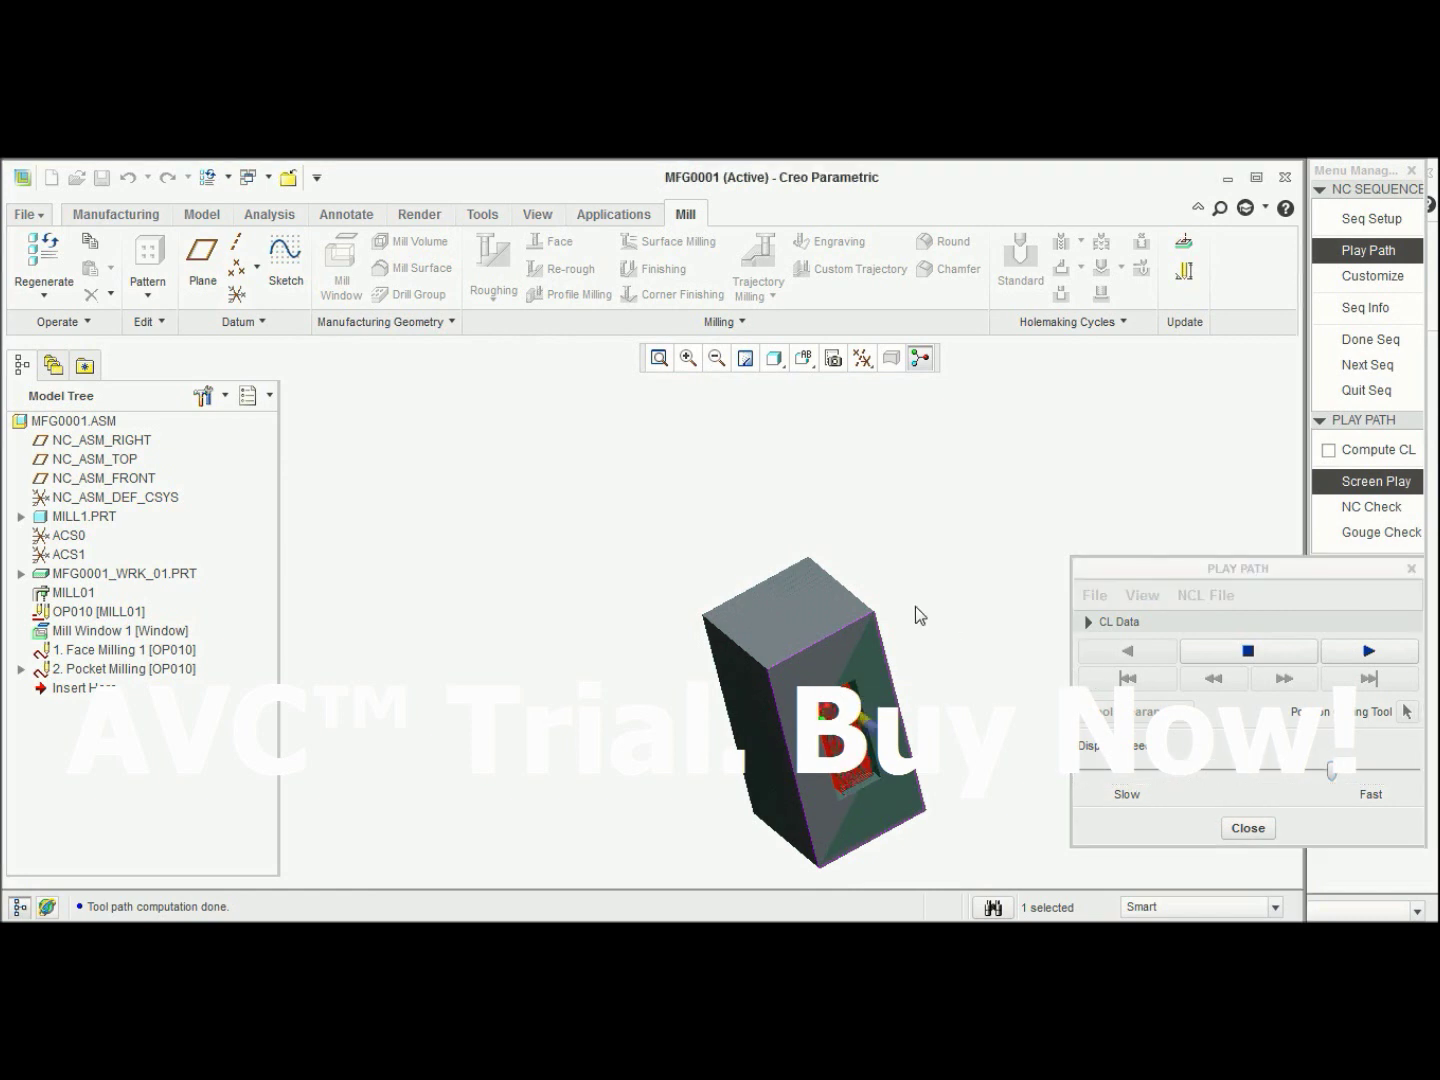
middle_drag(914, 606, 881, 524)
click(1248, 828)
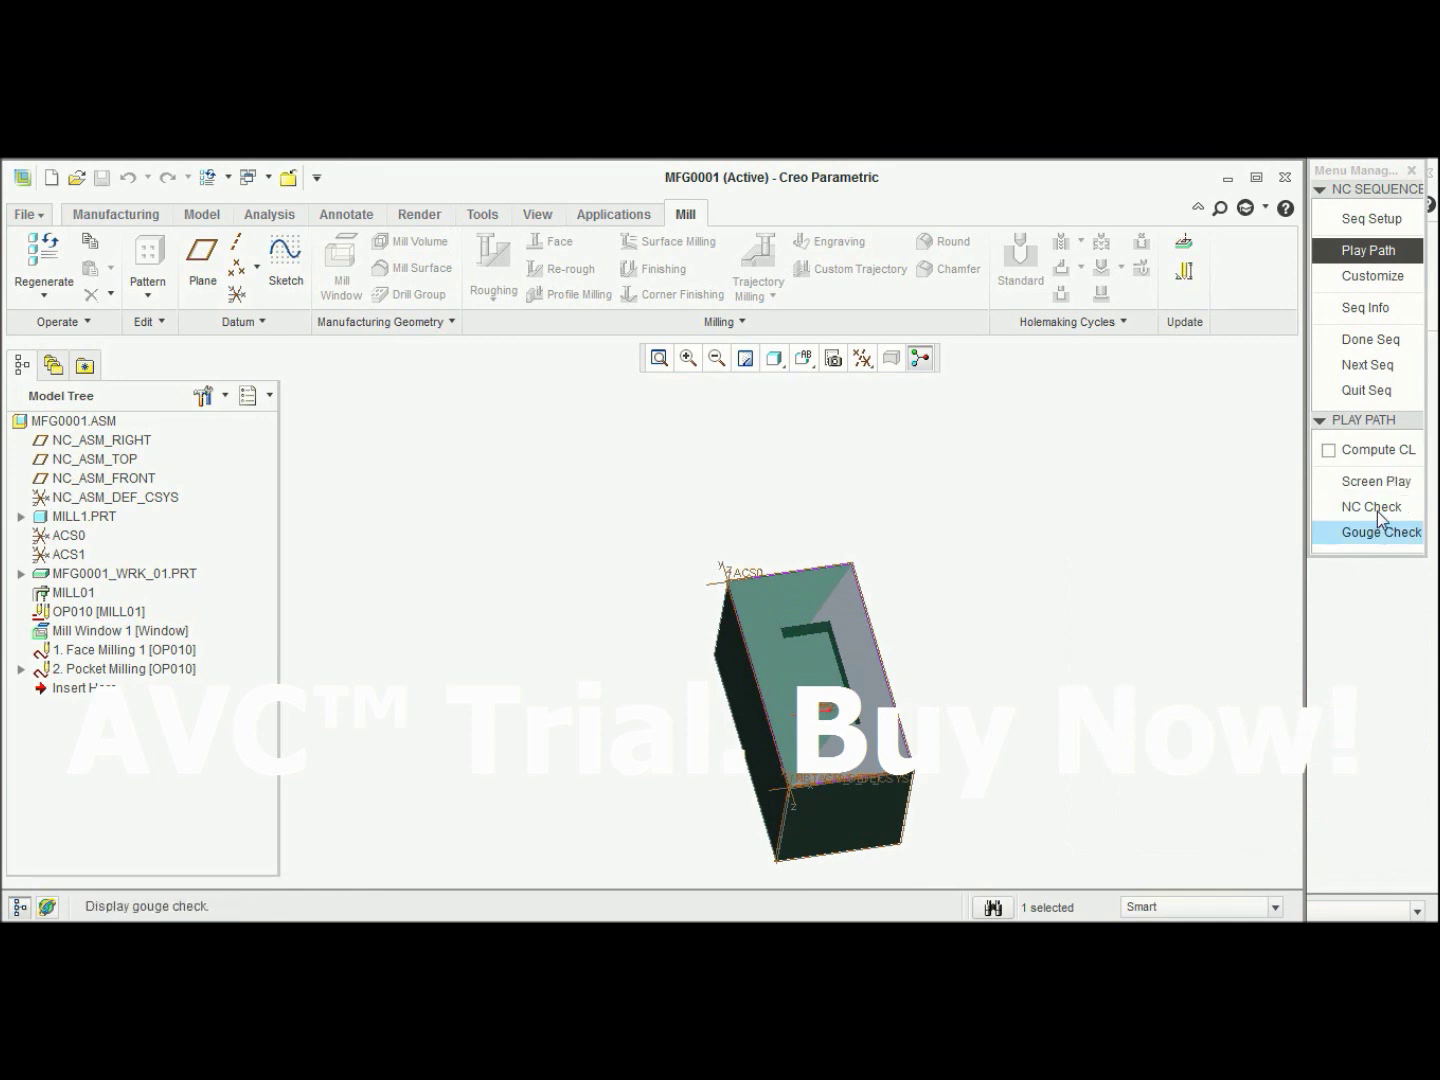
click(1370, 338)
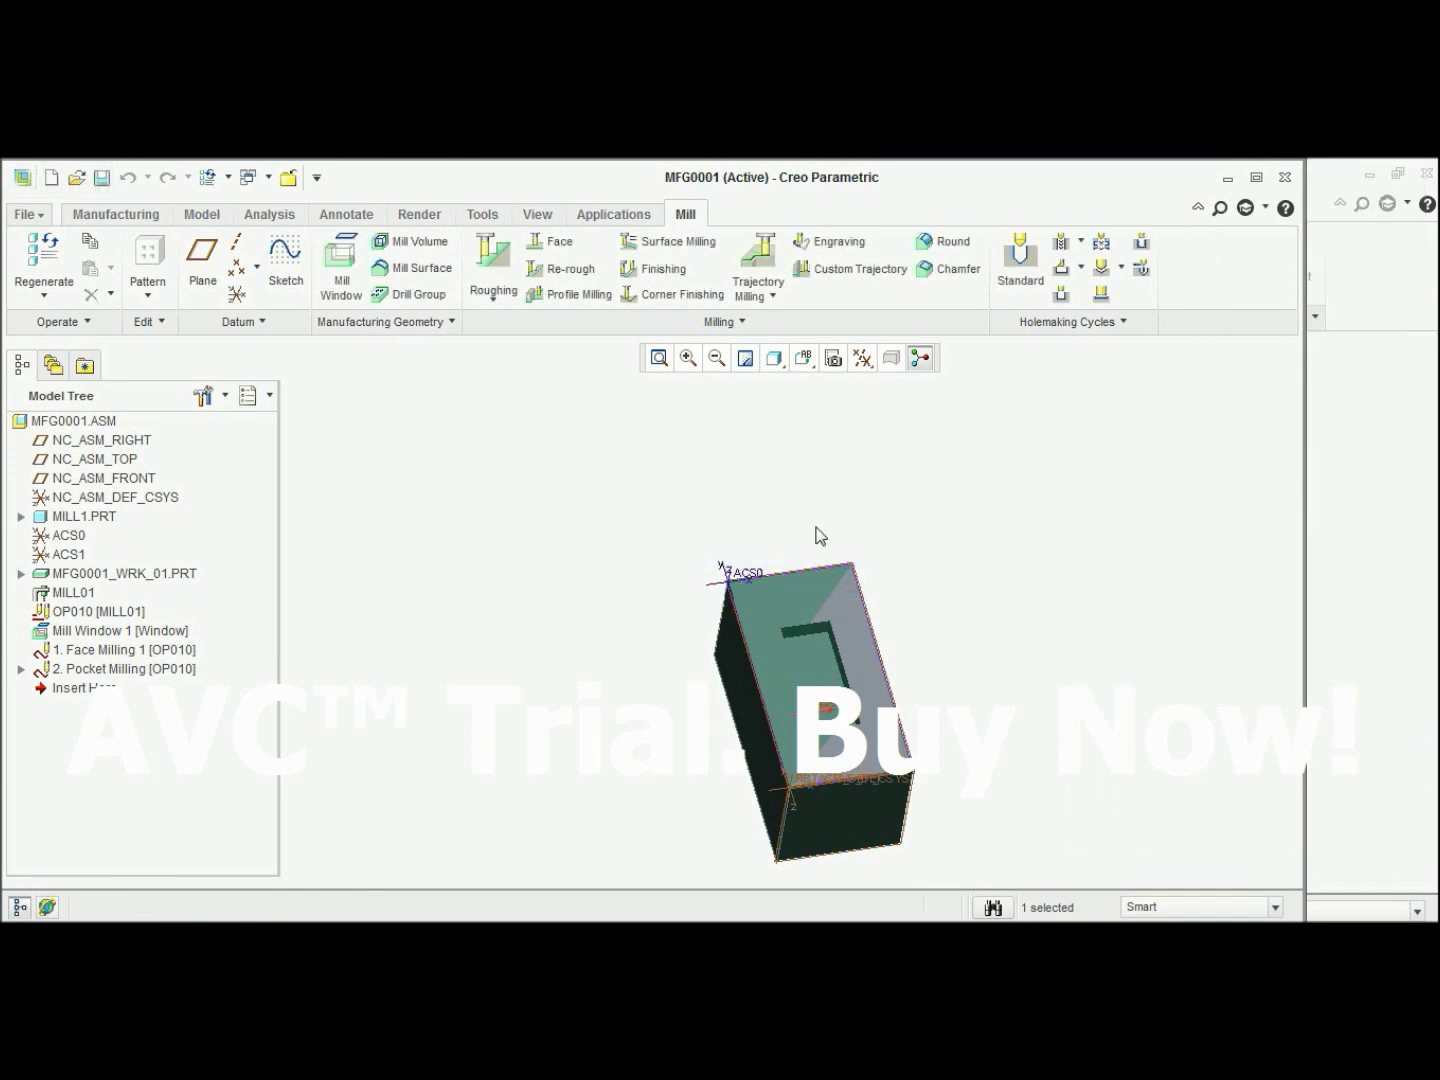
right_click(116, 612)
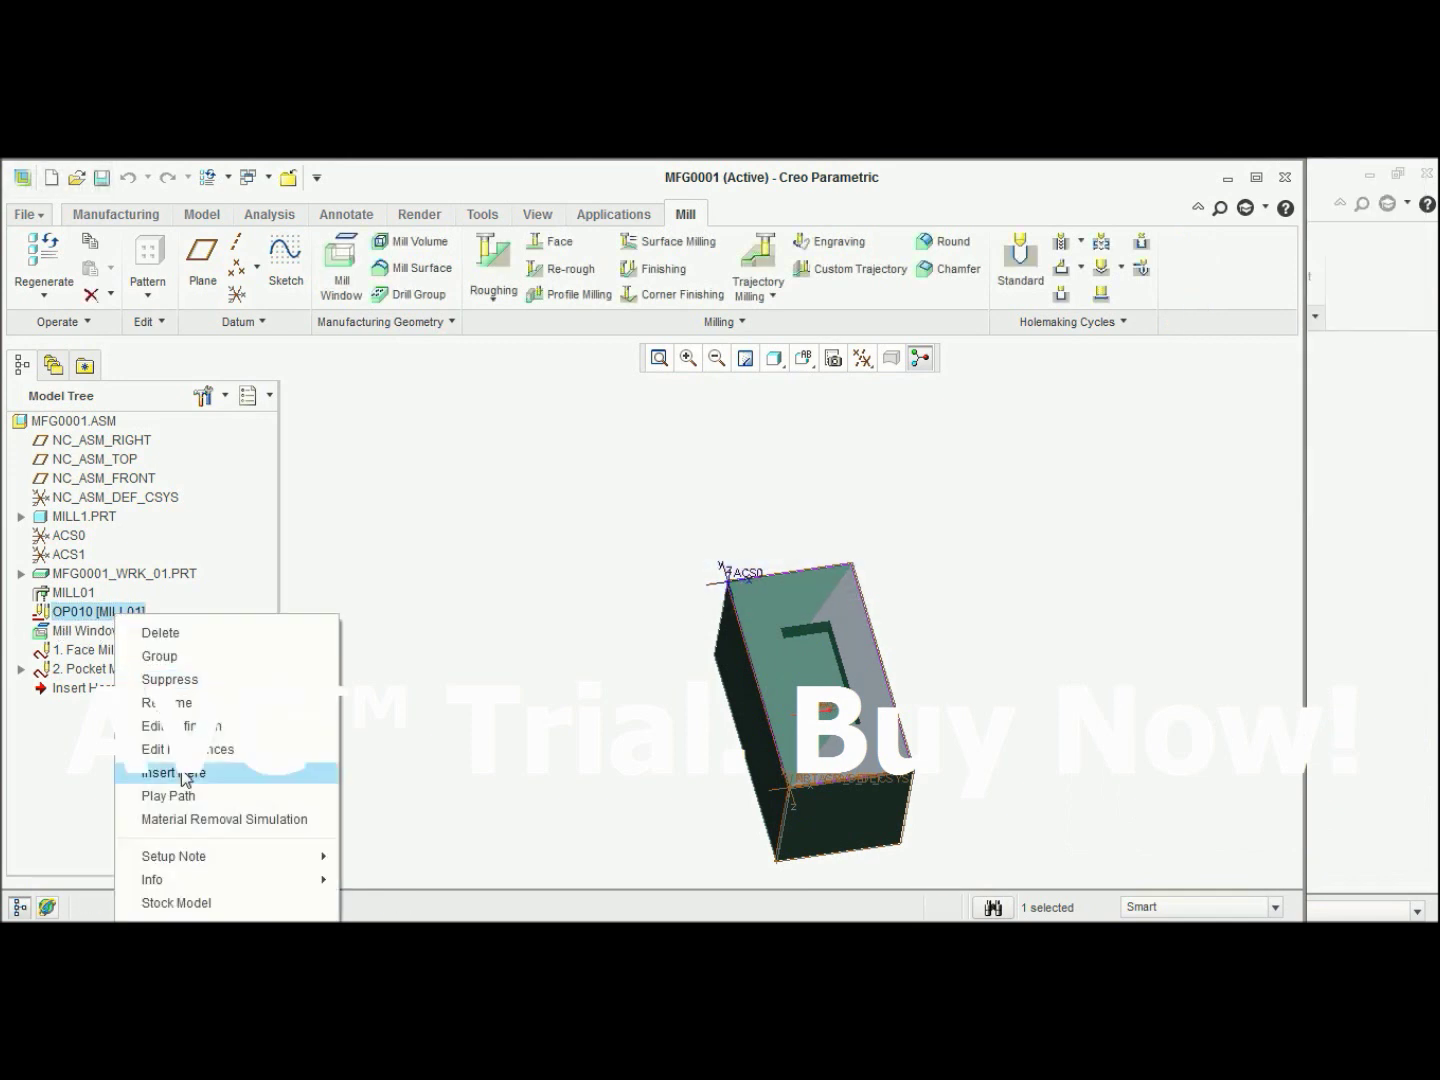
click(190, 797)
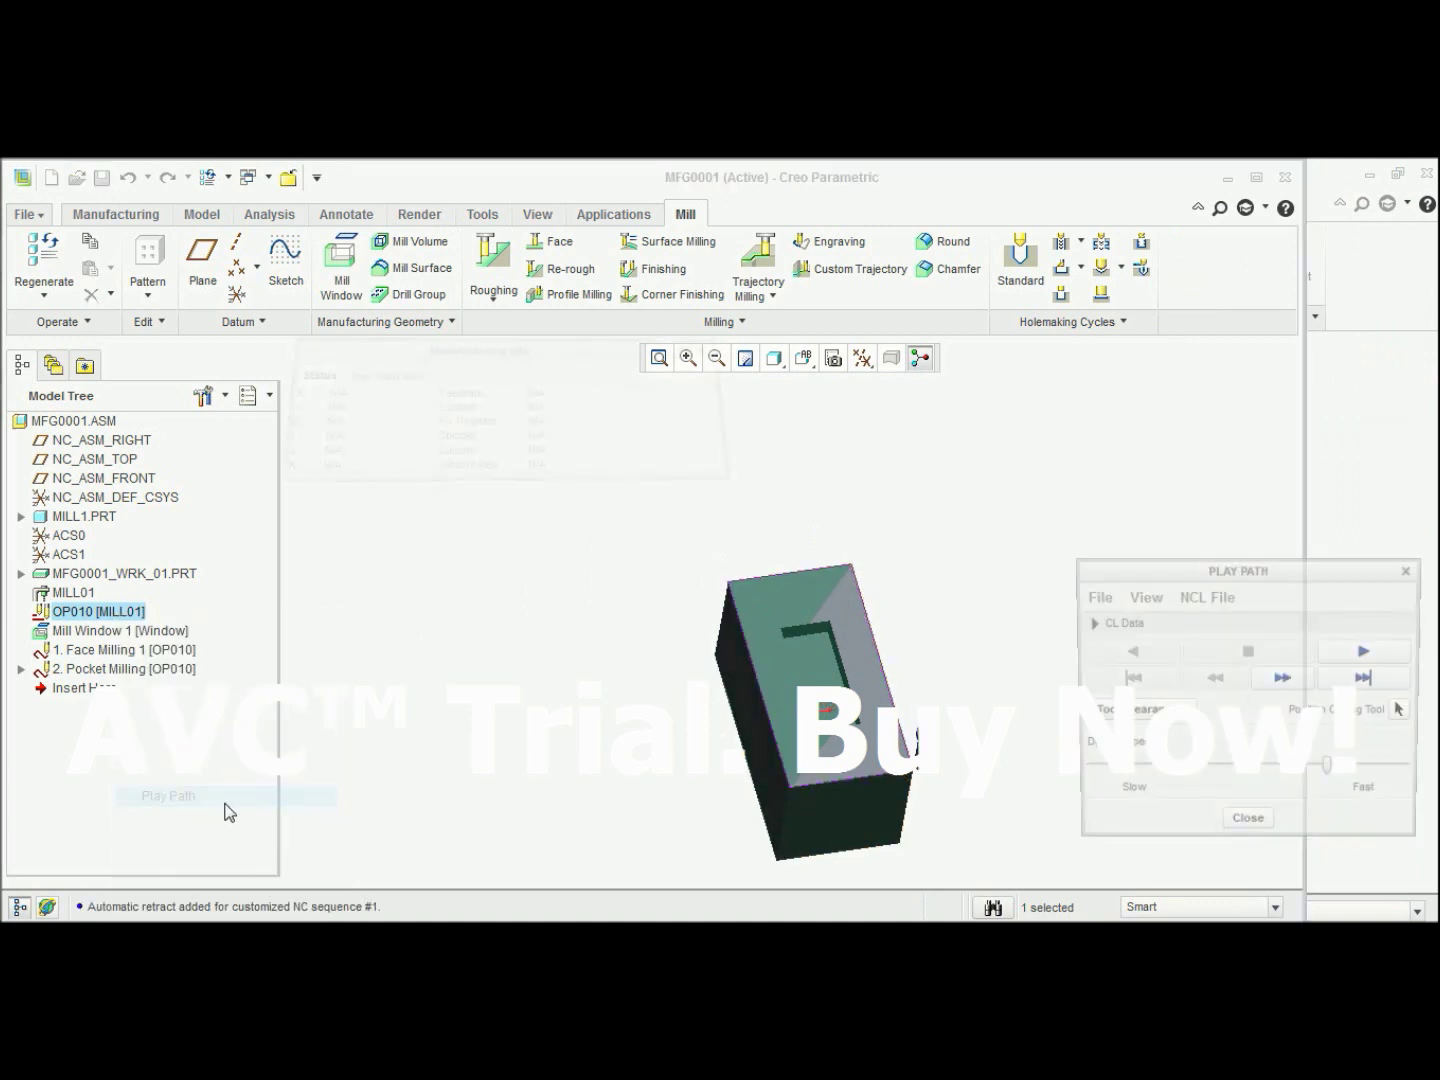
click(1372, 655)
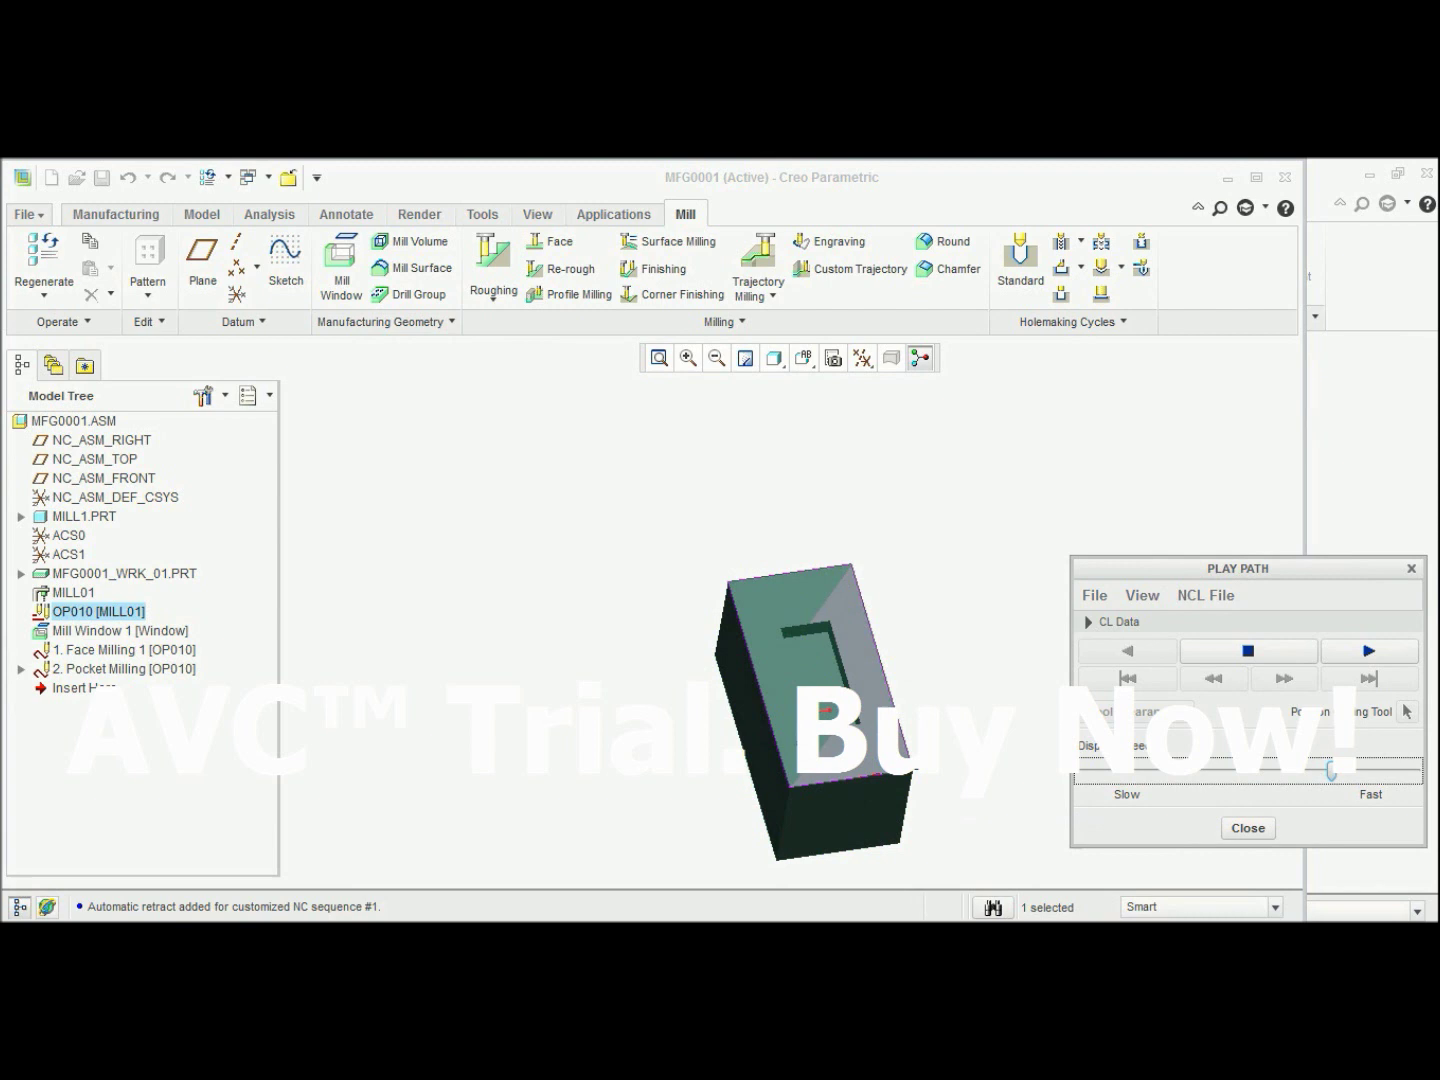
click(948, 681)
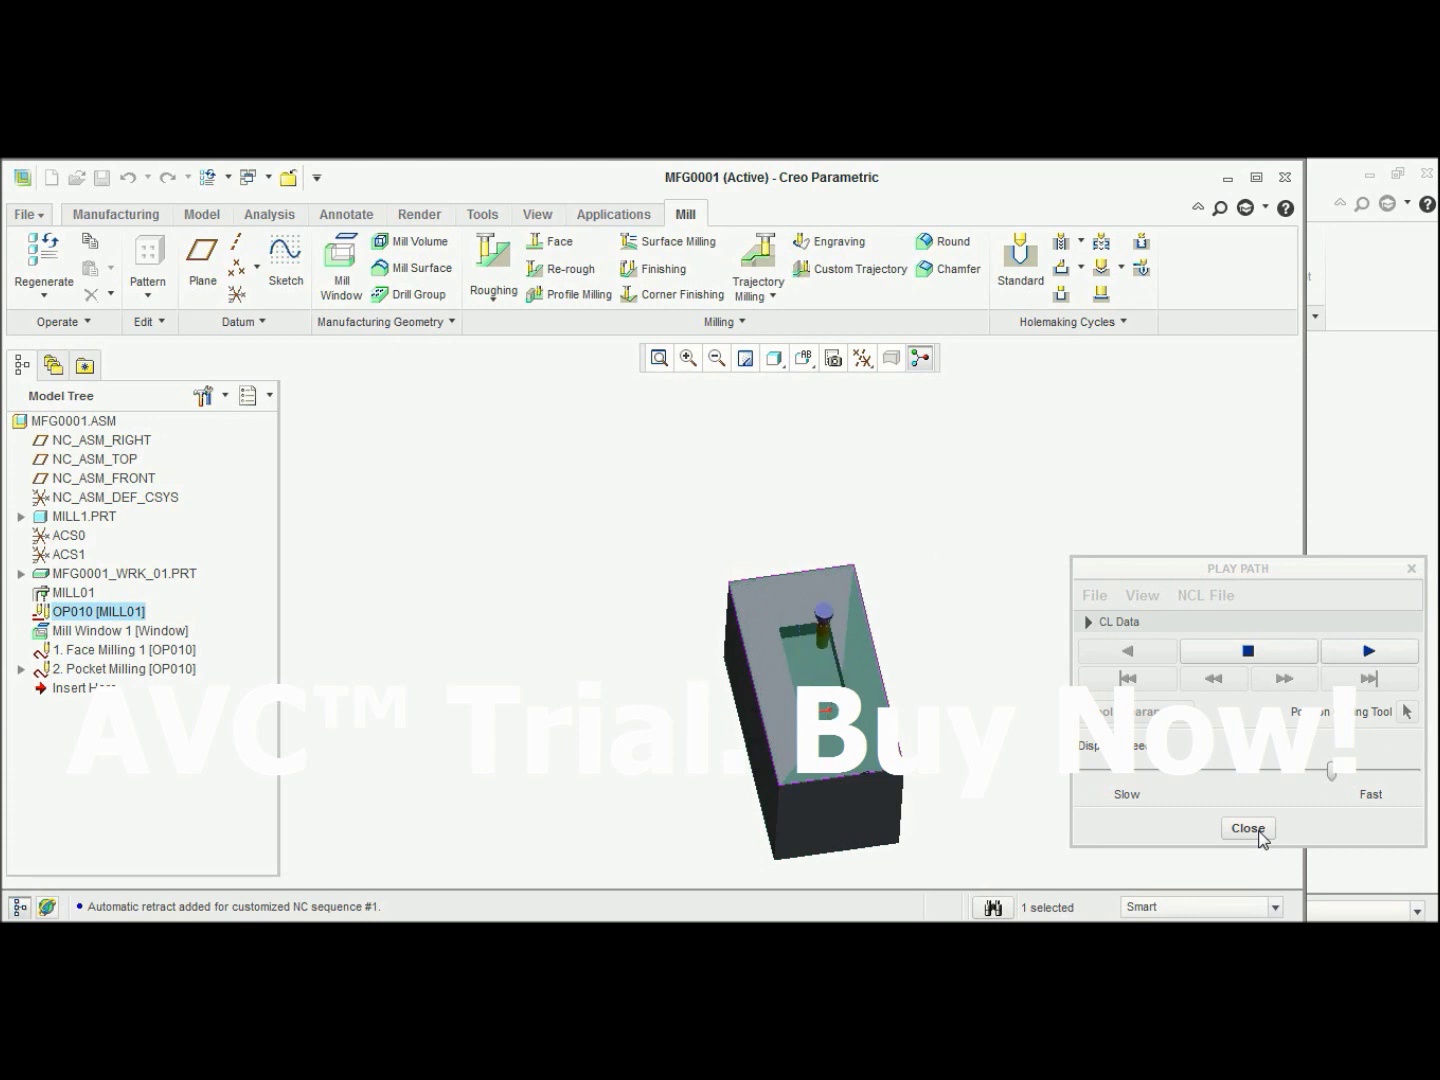
click(1246, 829)
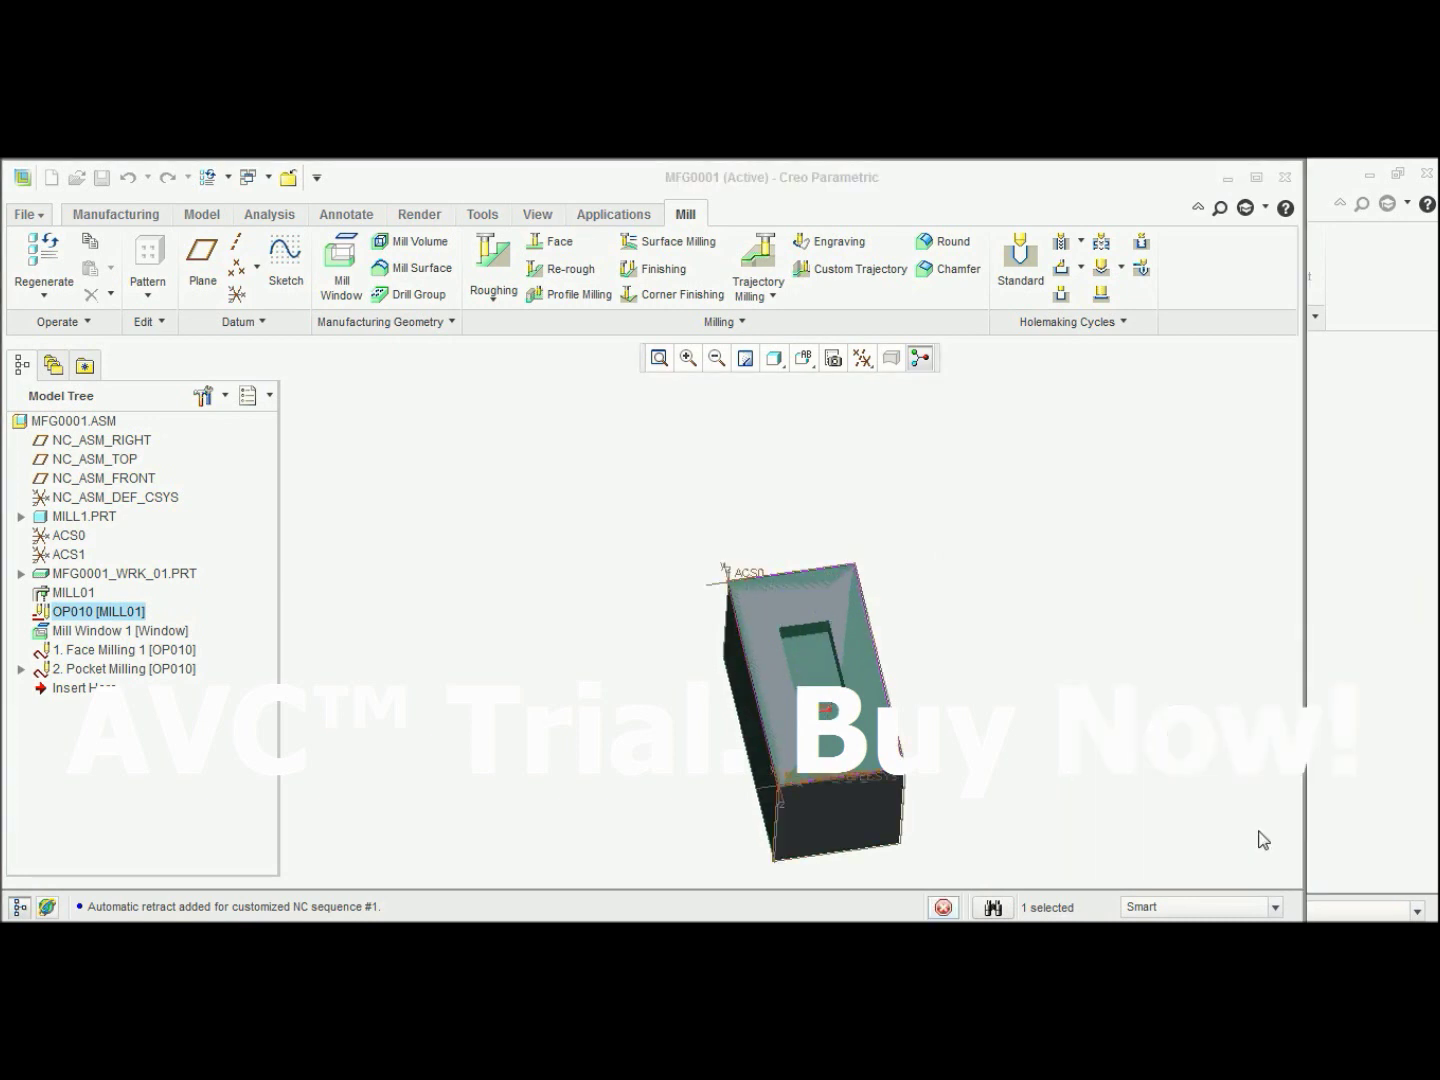